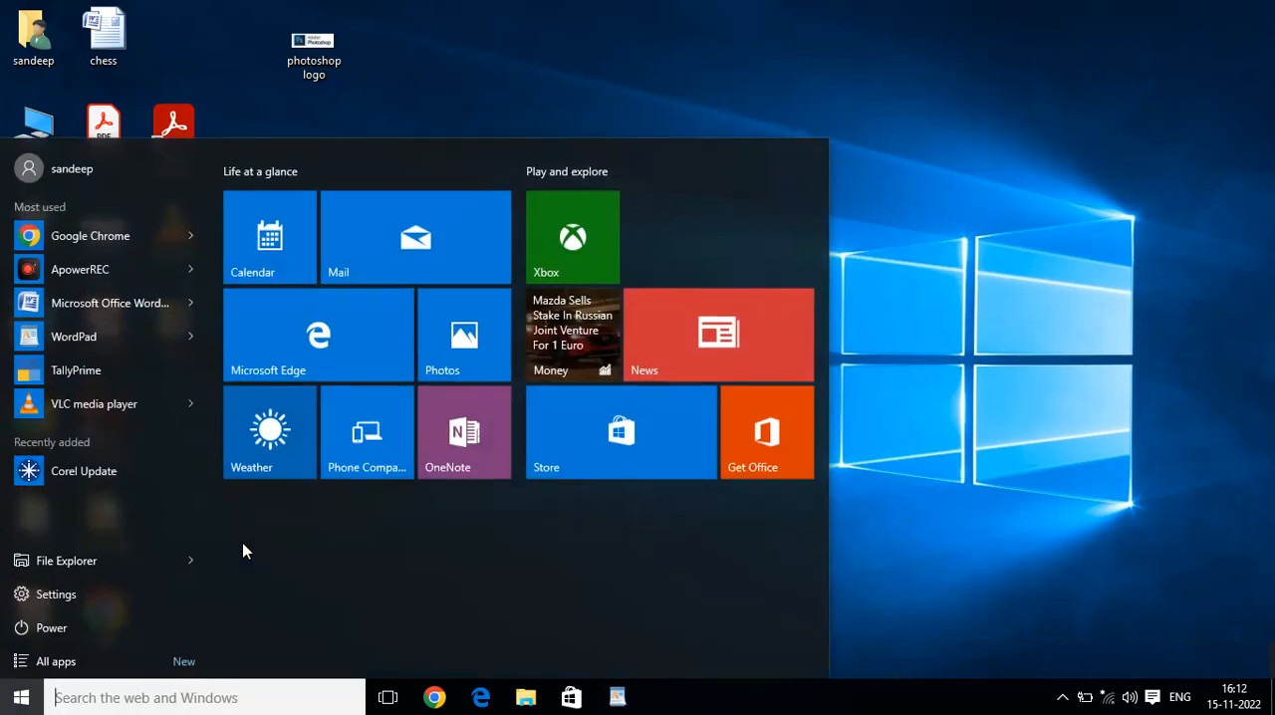
# Launch CorelDRAW 12 with the coreldrw command and start a new blank graphic.
pyautogui.press('super+r')
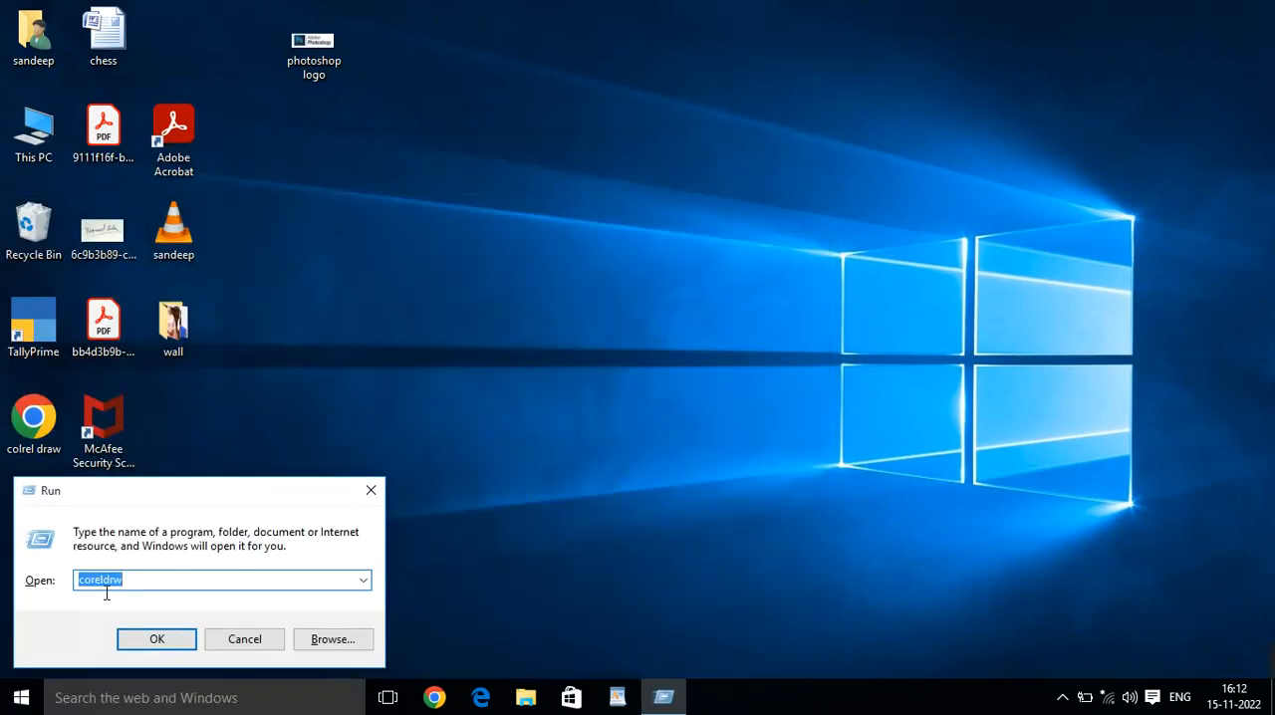
pyautogui.write('coreldr')
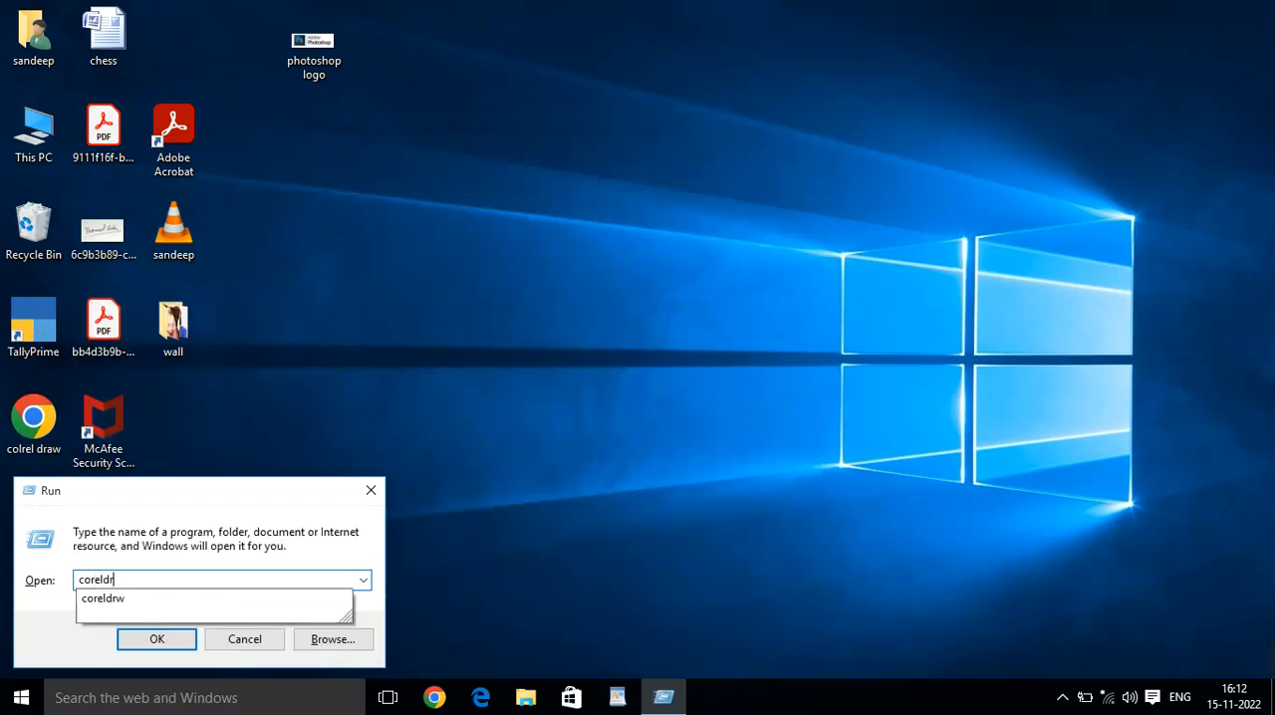
pyautogui.write('w')
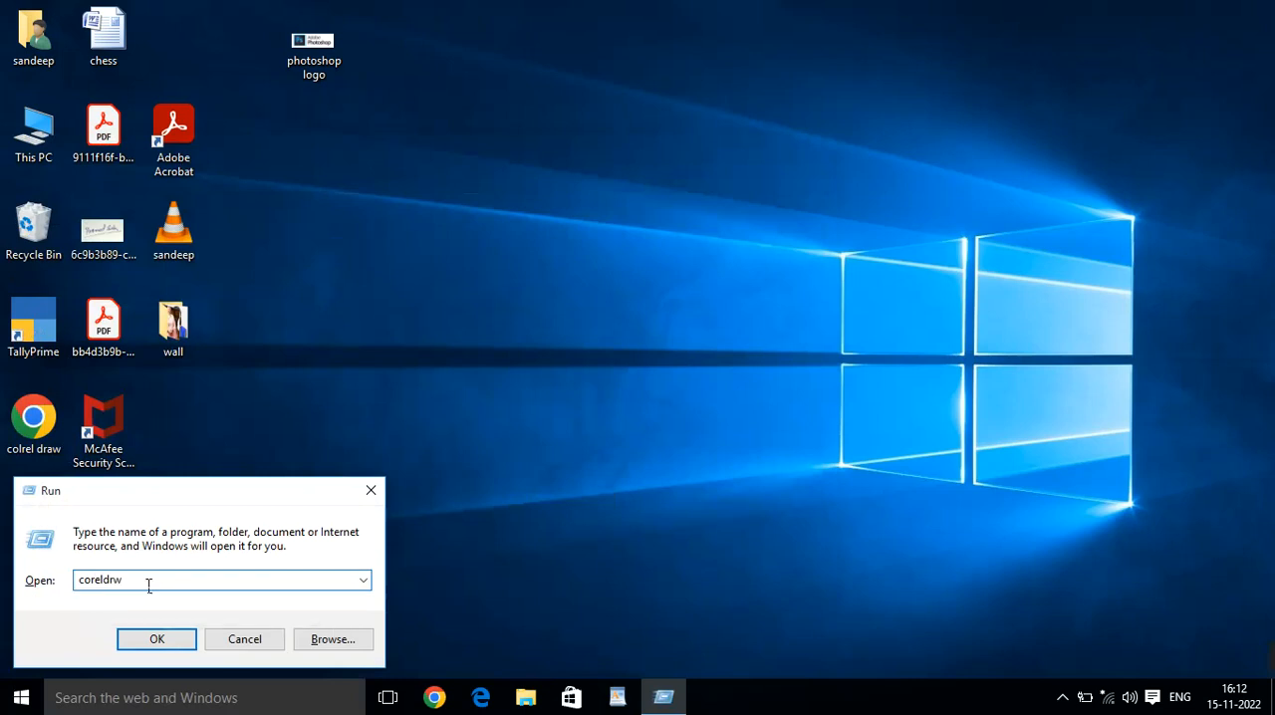
pyautogui.click(154, 640)
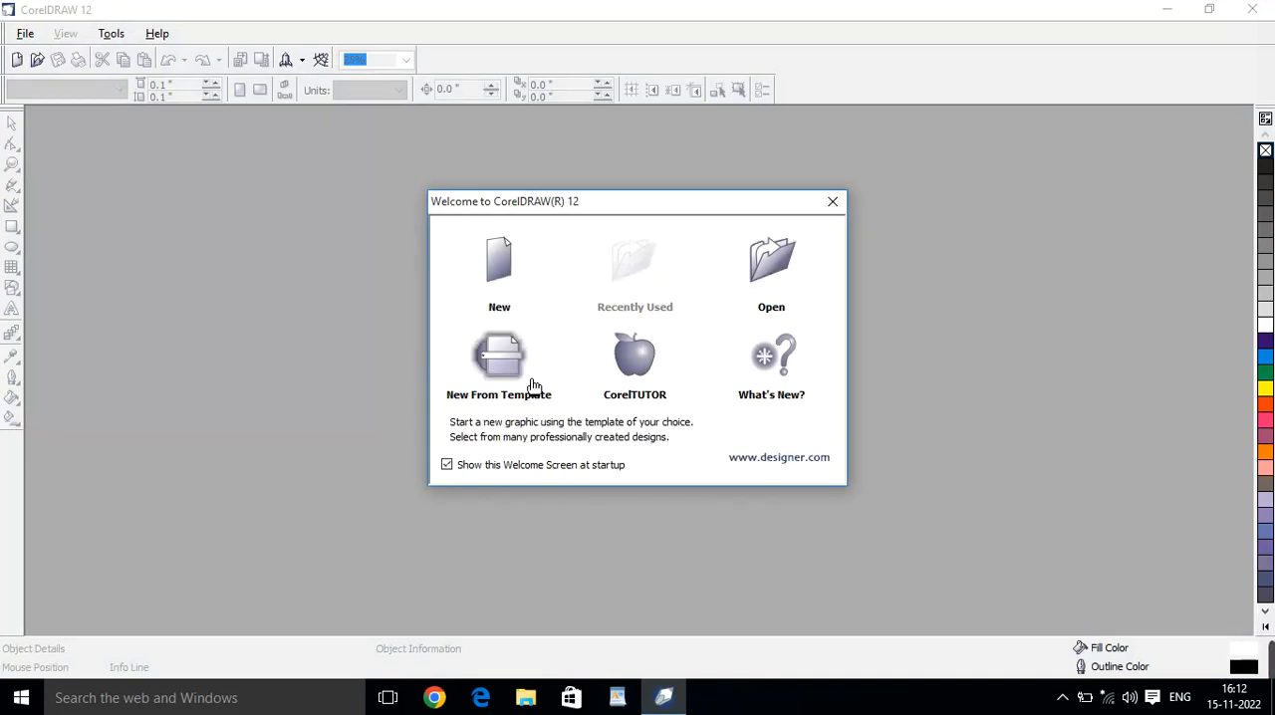
pyautogui.click(517, 272)
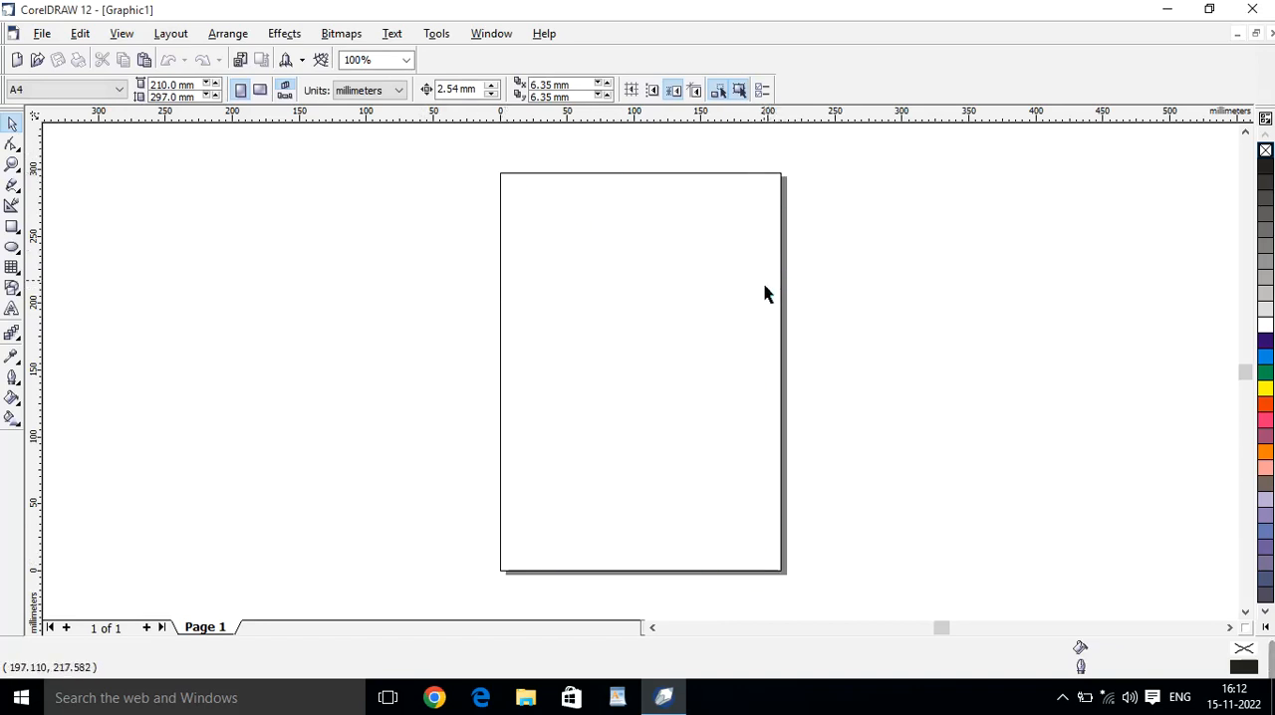
# Browse the available paper sizes and choose A4 for the page.
pyautogui.click(118, 89)
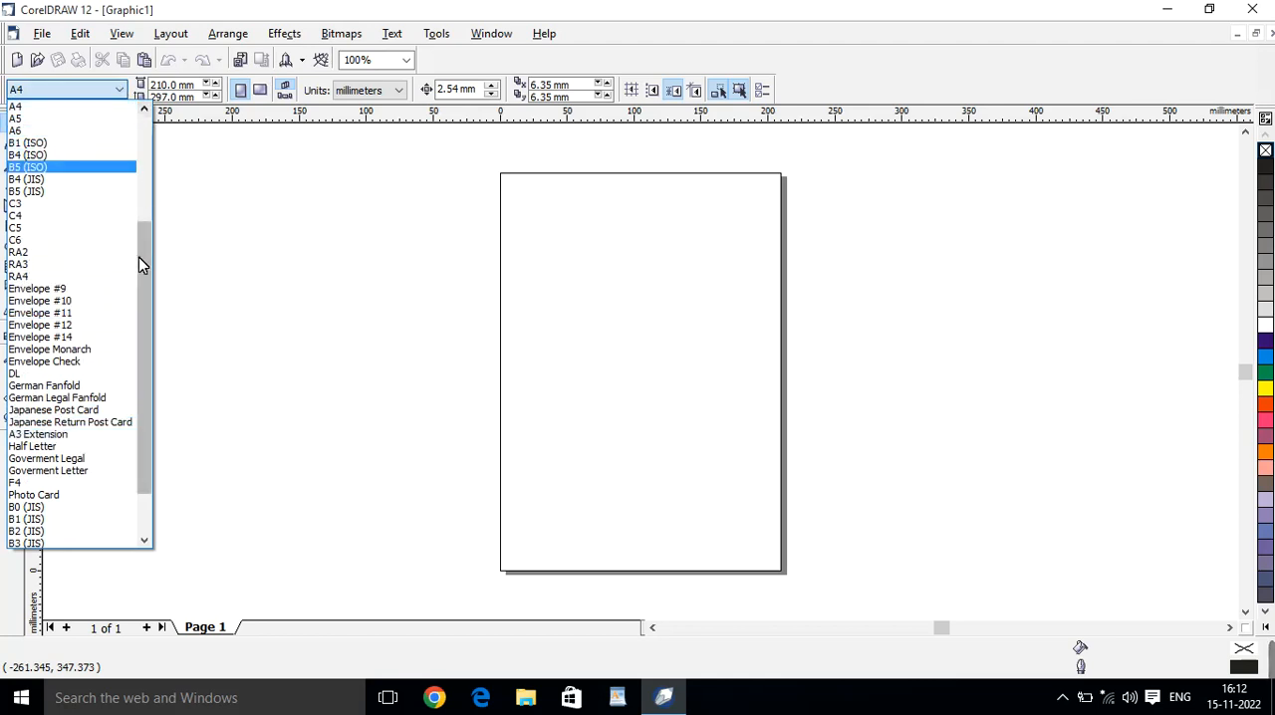
pyautogui.moveTo(138, 264); pyautogui.dragTo(154, 208)
pyautogui.click(425, 207)
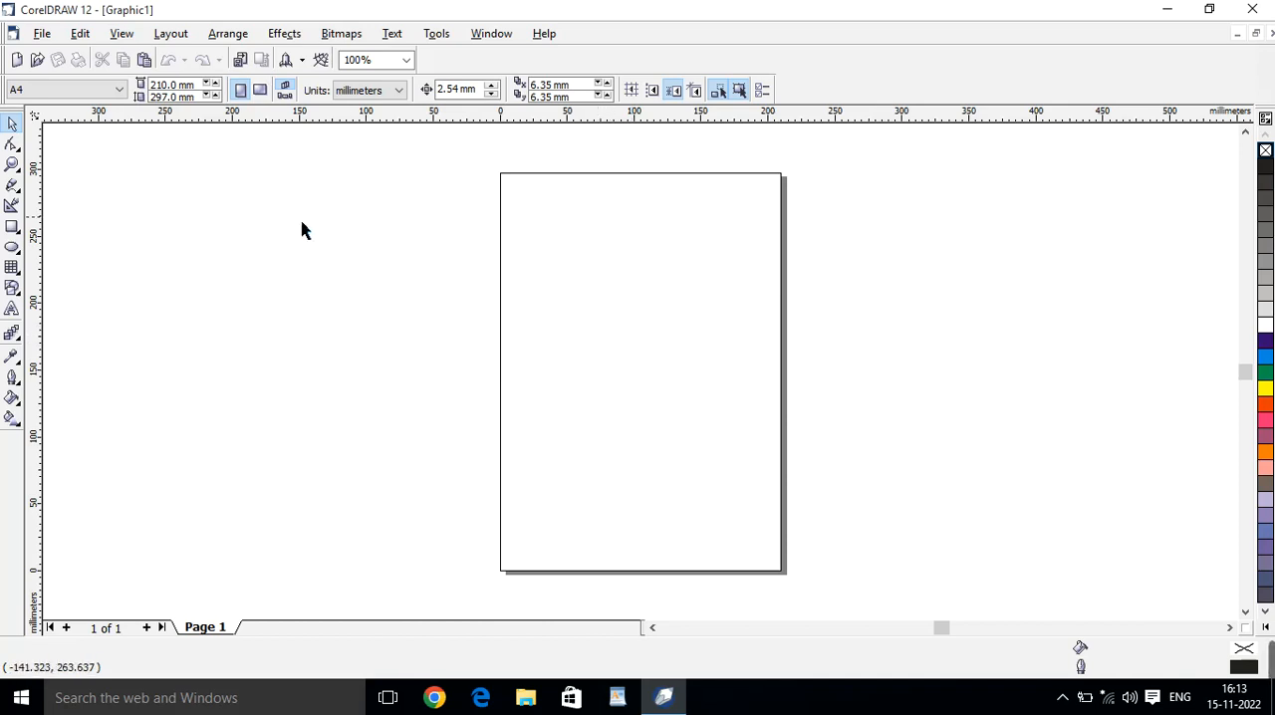
pyautogui.click(64, 94)
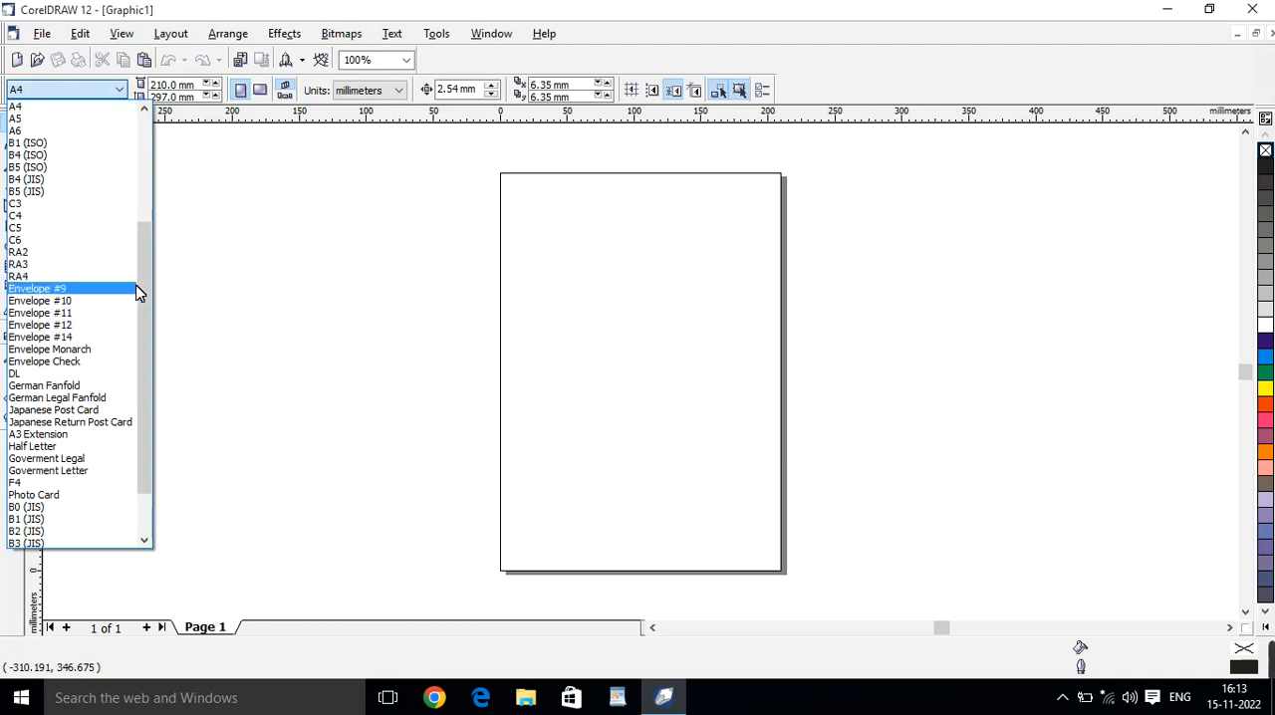
pyautogui.click(74, 106)
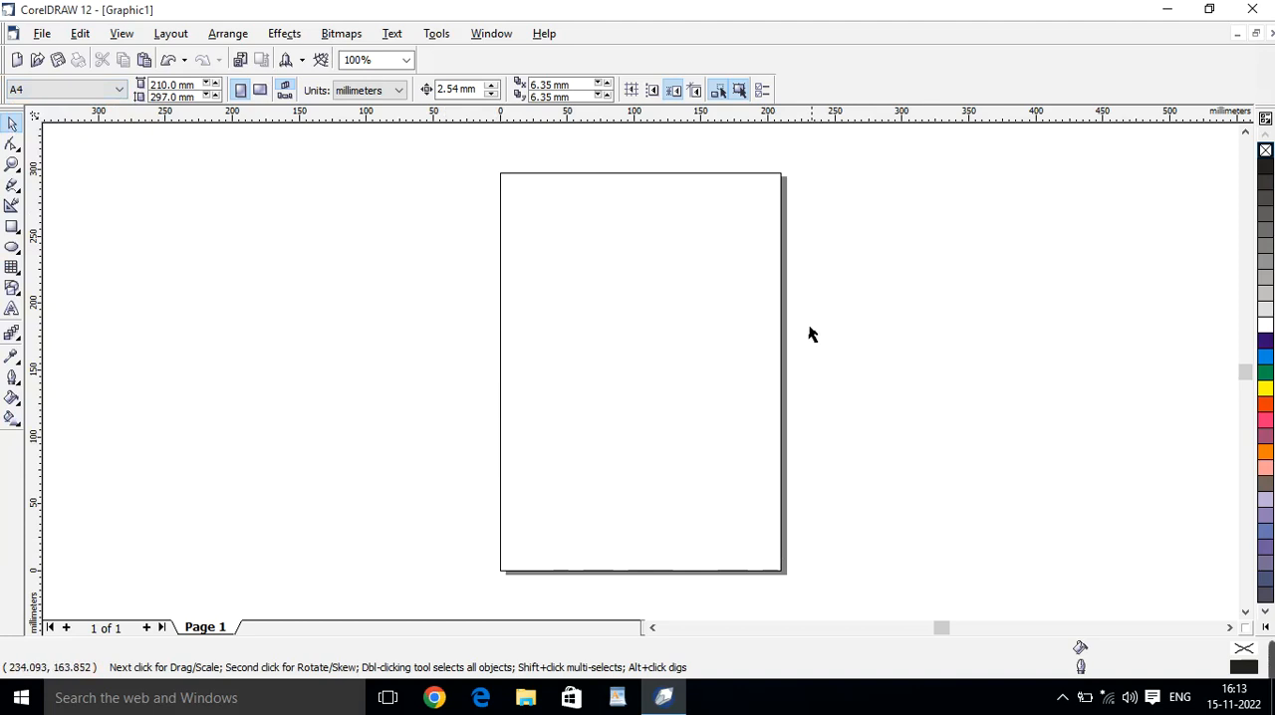
# Draw a rectangle about 59 by 55 mm in the page's upper left area and an ellipse about 61 by 60 mm to its right.
pyautogui.click(11, 230)
pyautogui.moveTo(530, 223); pyautogui.dragTo(610, 297)
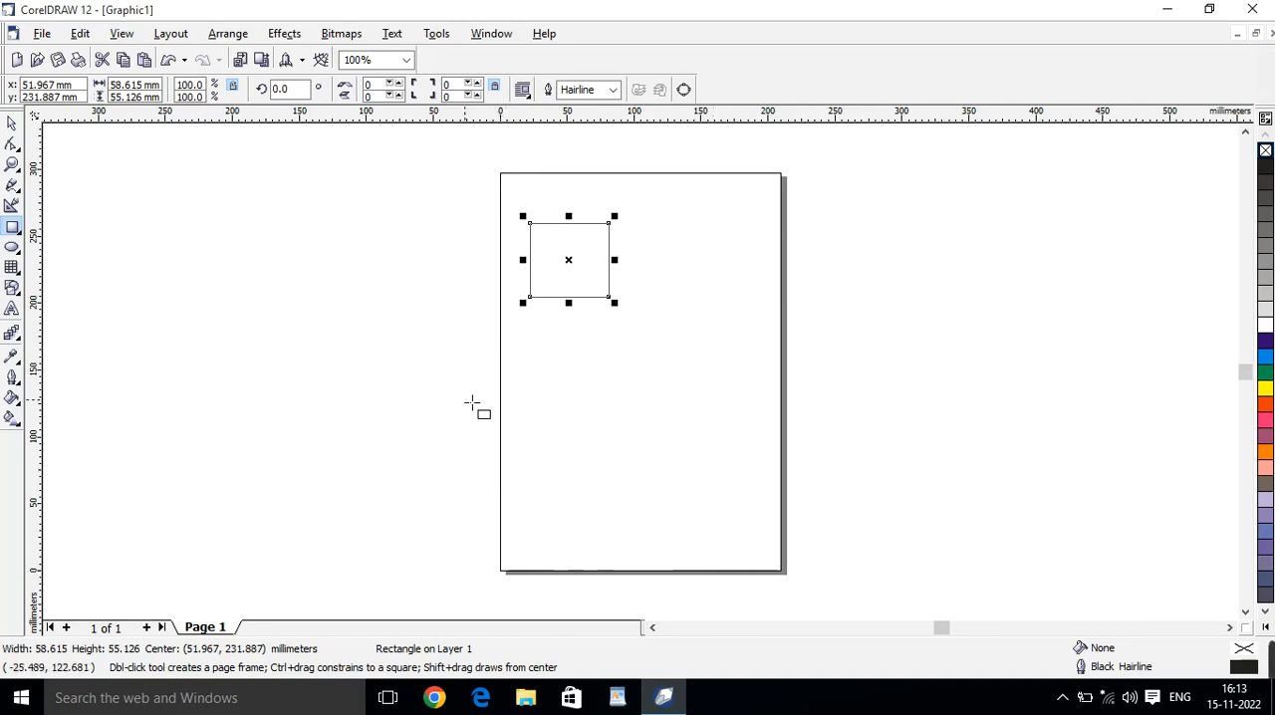
pyautogui.click(11, 248)
pyautogui.moveTo(678, 273); pyautogui.dragTo(766, 367)
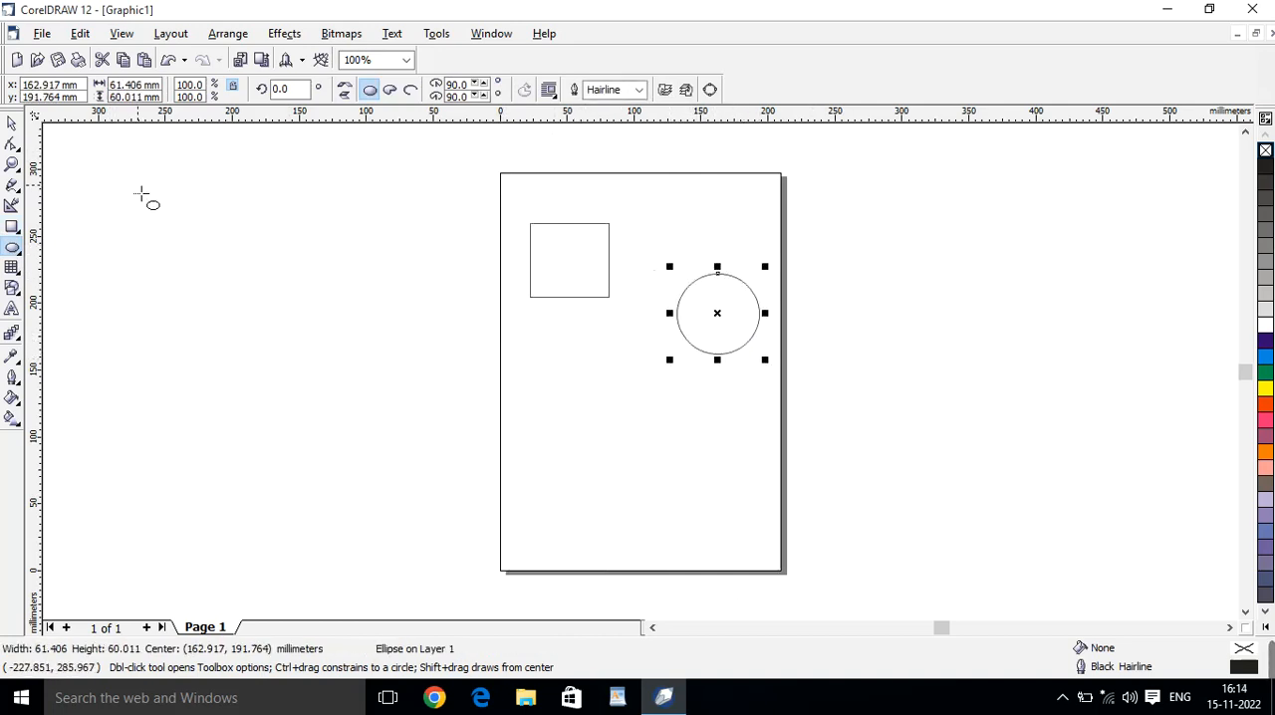
# Set the rectangle's width to 5 mm and its height to 1000 mm.
pyautogui.click(12, 123)
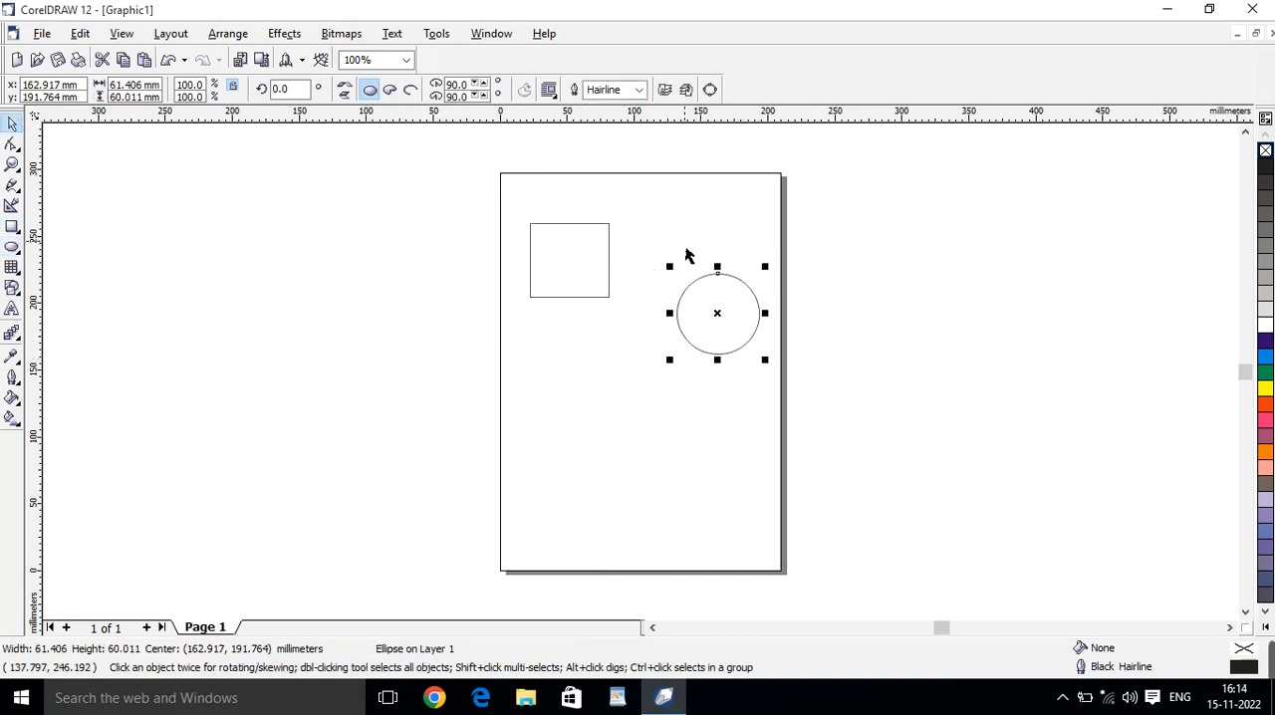
pyautogui.click(580, 246)
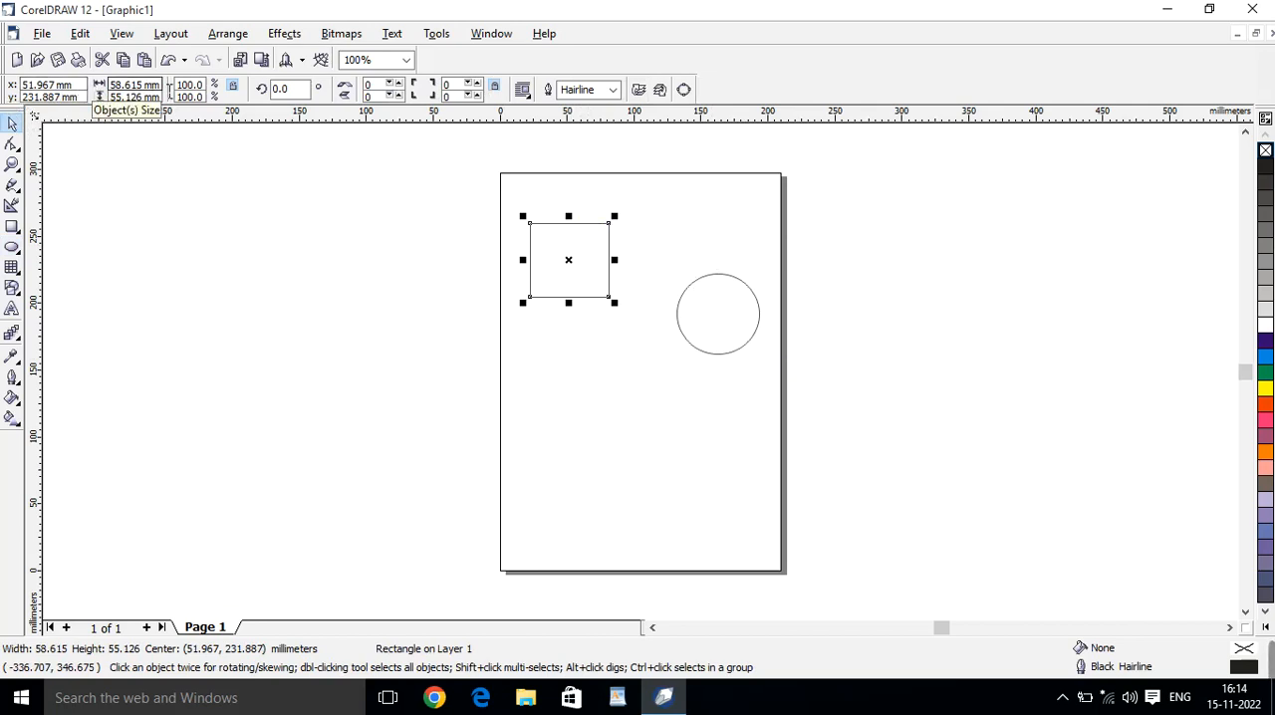
pyautogui.moveTo(160, 86); pyautogui.dragTo(105, 86)
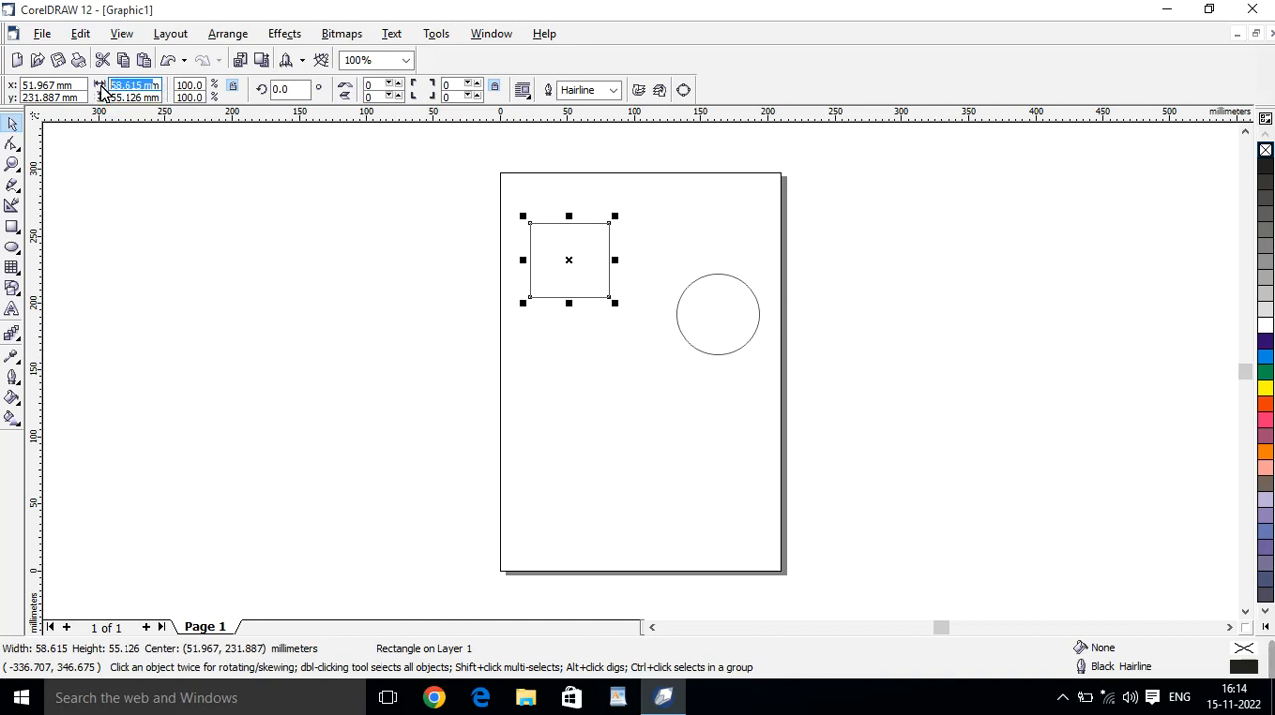
pyautogui.write('5')
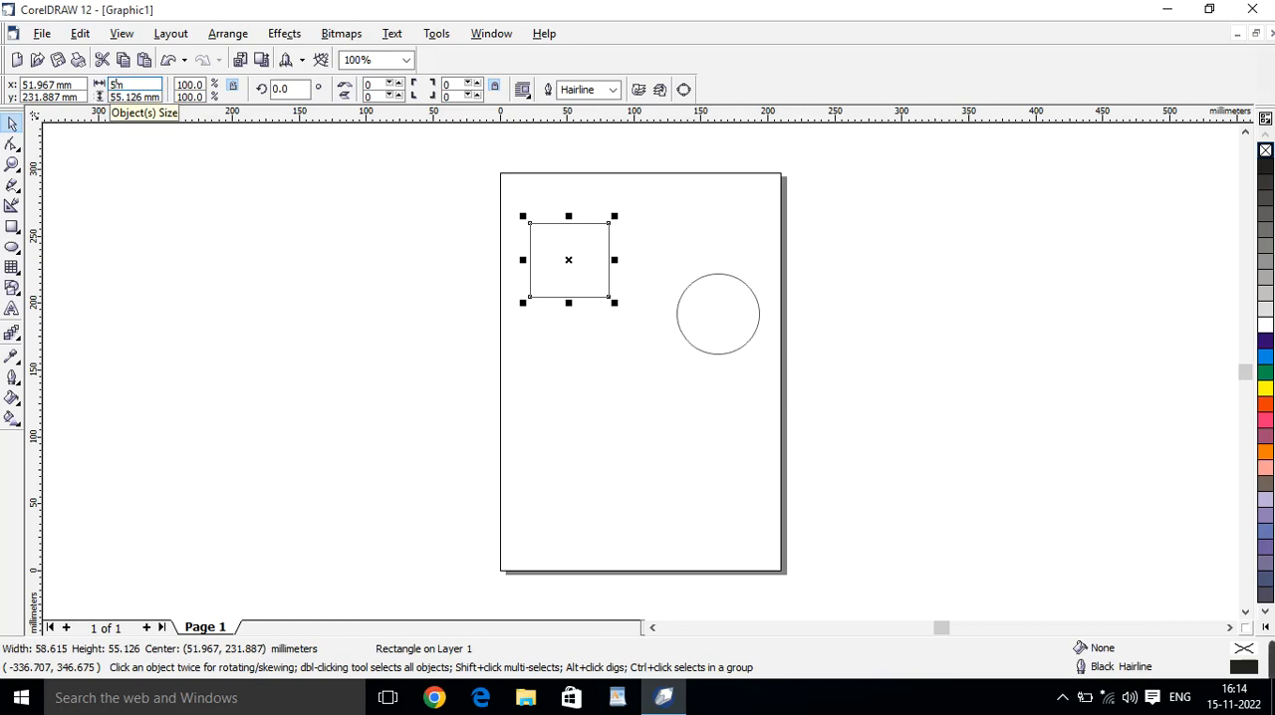
pyautogui.press('Return')
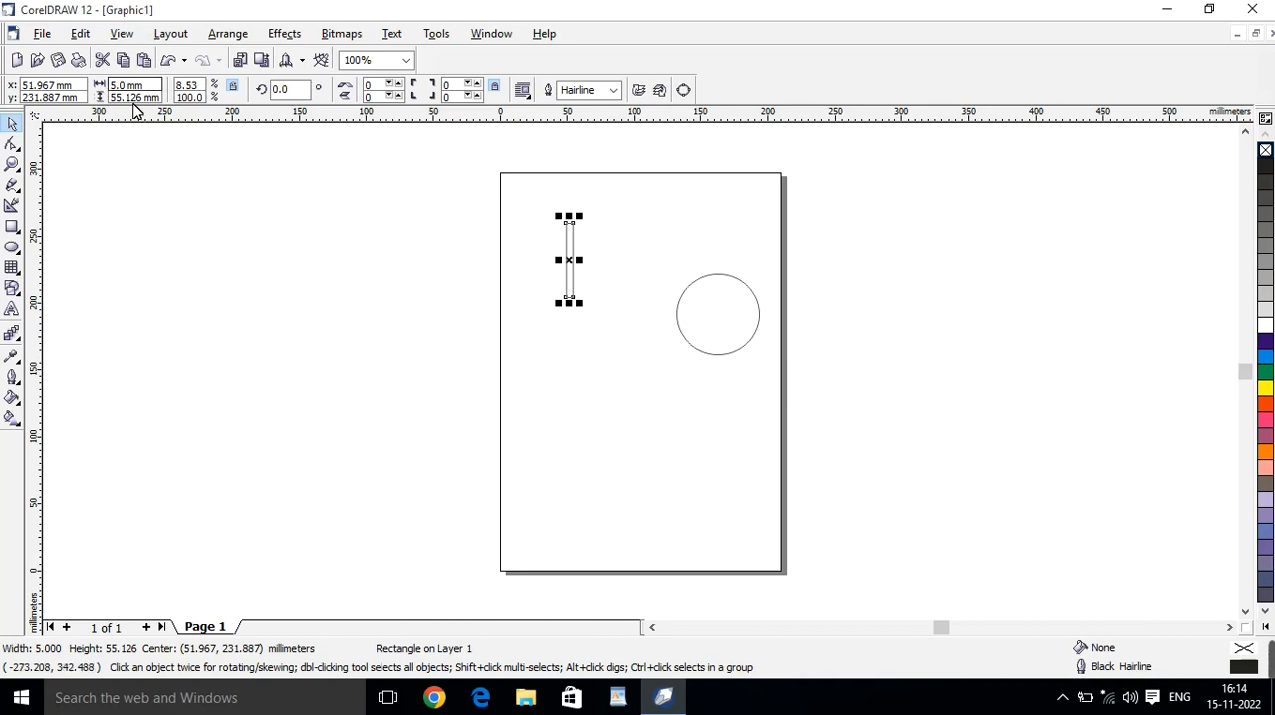
pyautogui.doubleClick(130, 97)
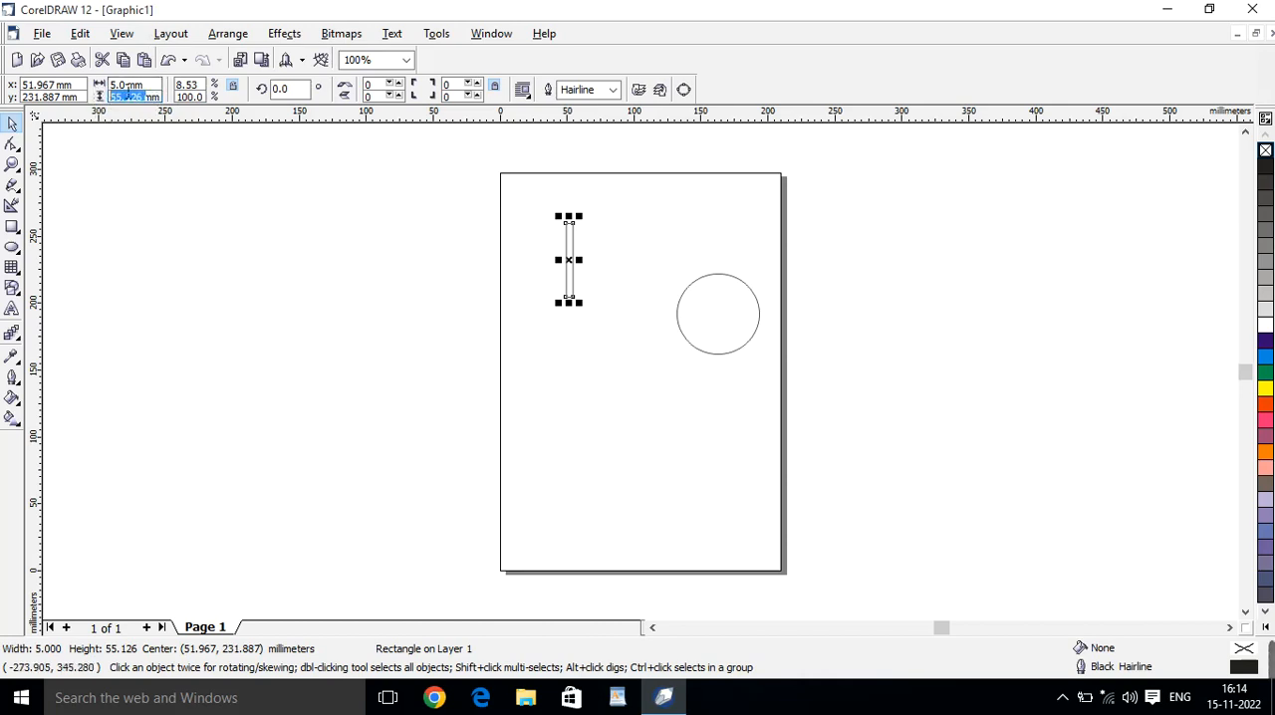
pyautogui.write('1000mm')
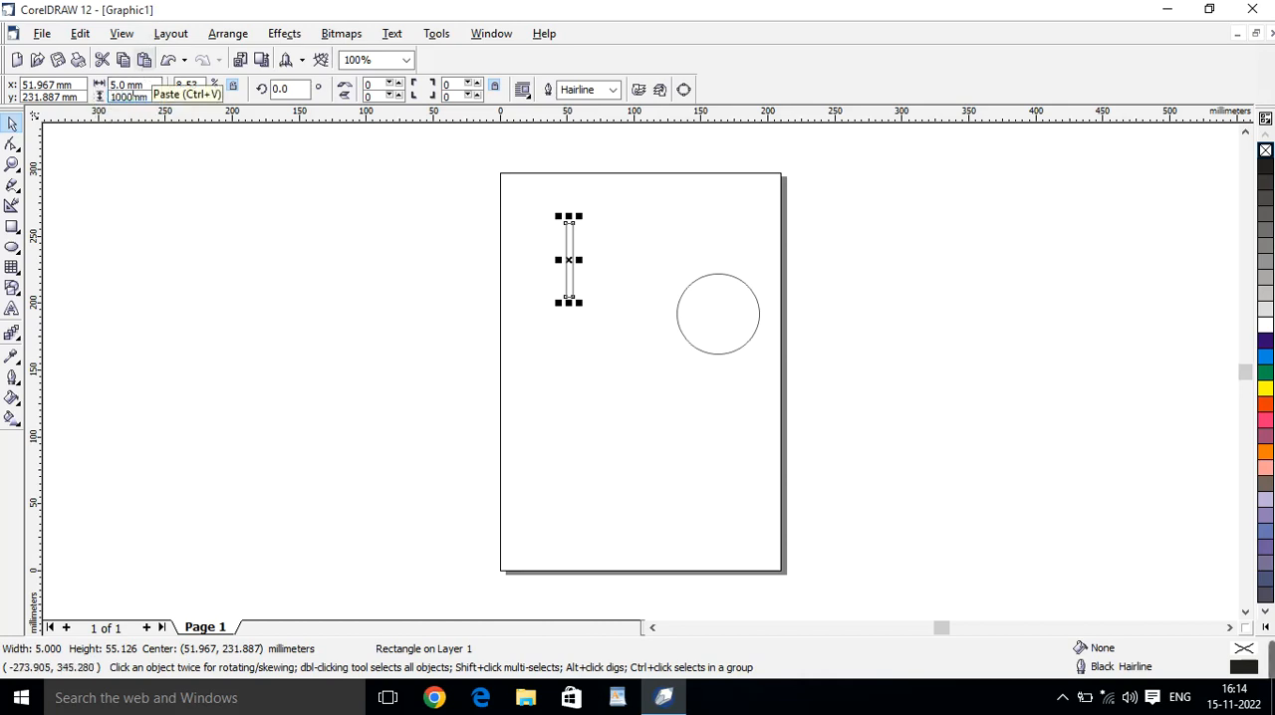
pyautogui.write('0')
pyautogui.press('Return')
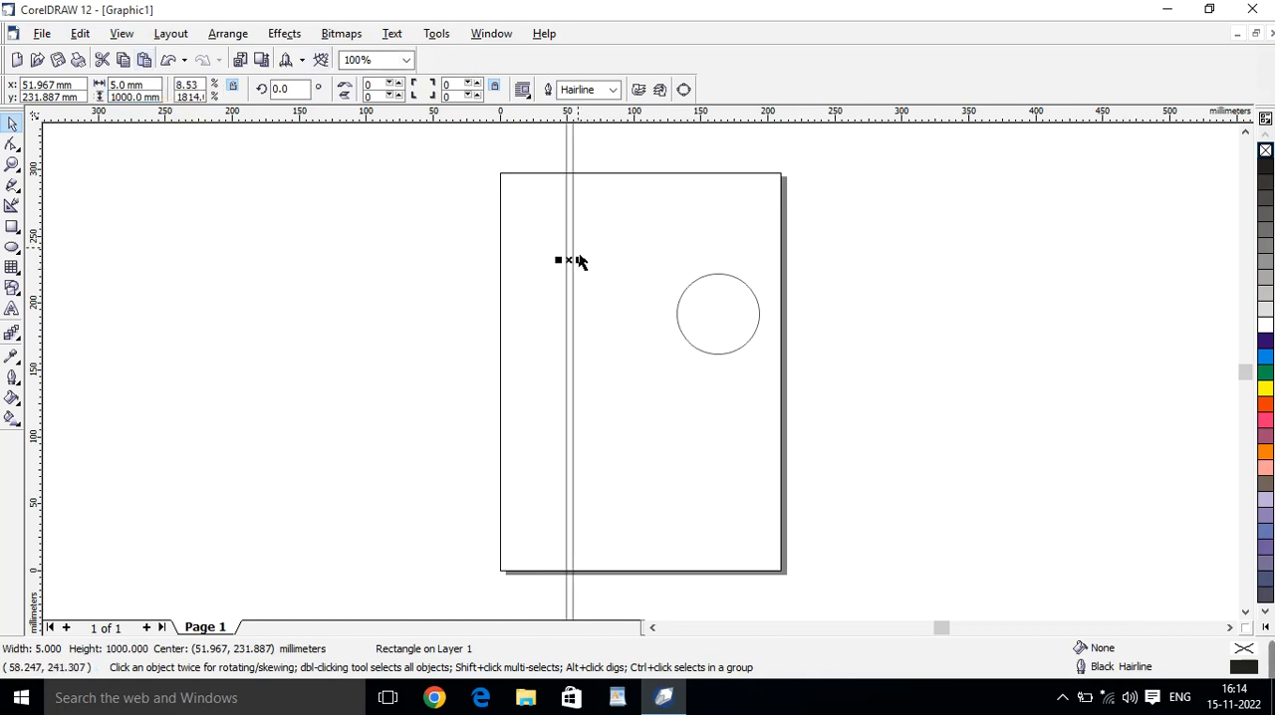
# Stretch the rectangle to about 236 mm wide, shift it down the page, and set its height to 10 mm.
pyautogui.moveTo(594, 275); pyautogui.dragTo(900, 276)
pyautogui.moveTo(848, 206); pyautogui.dragTo(863, 417)
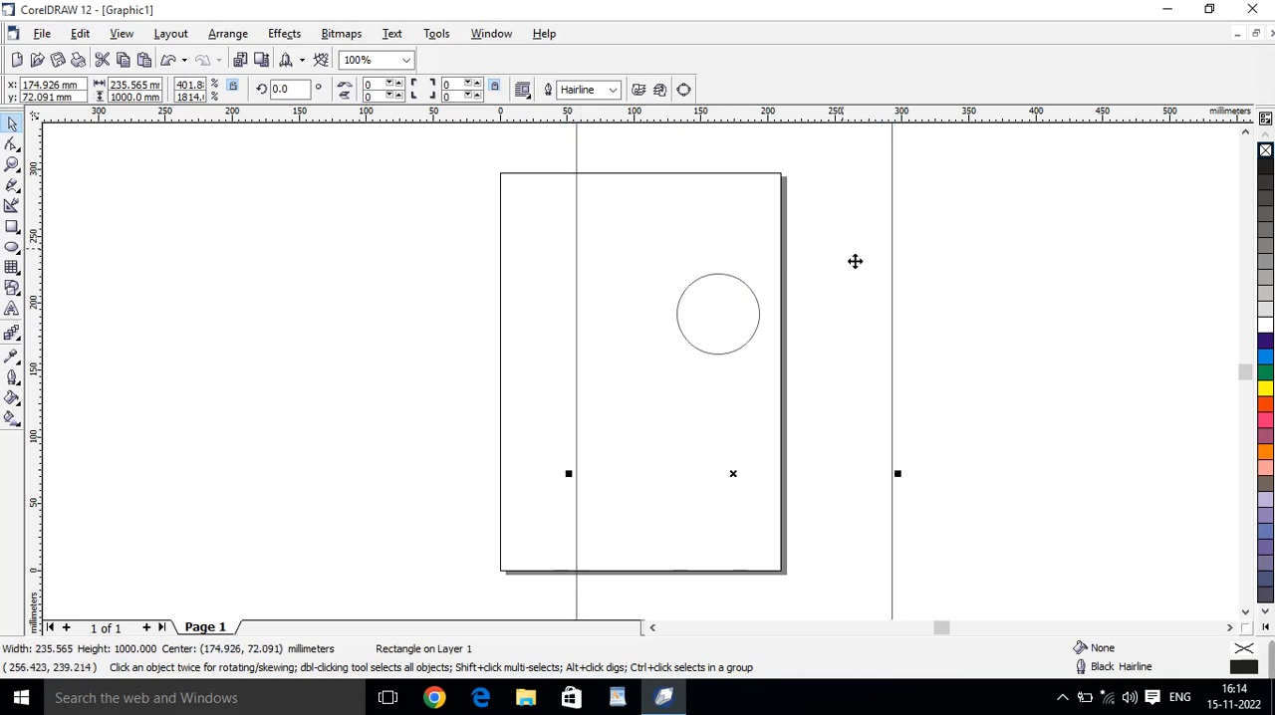
pyautogui.click(139, 97)
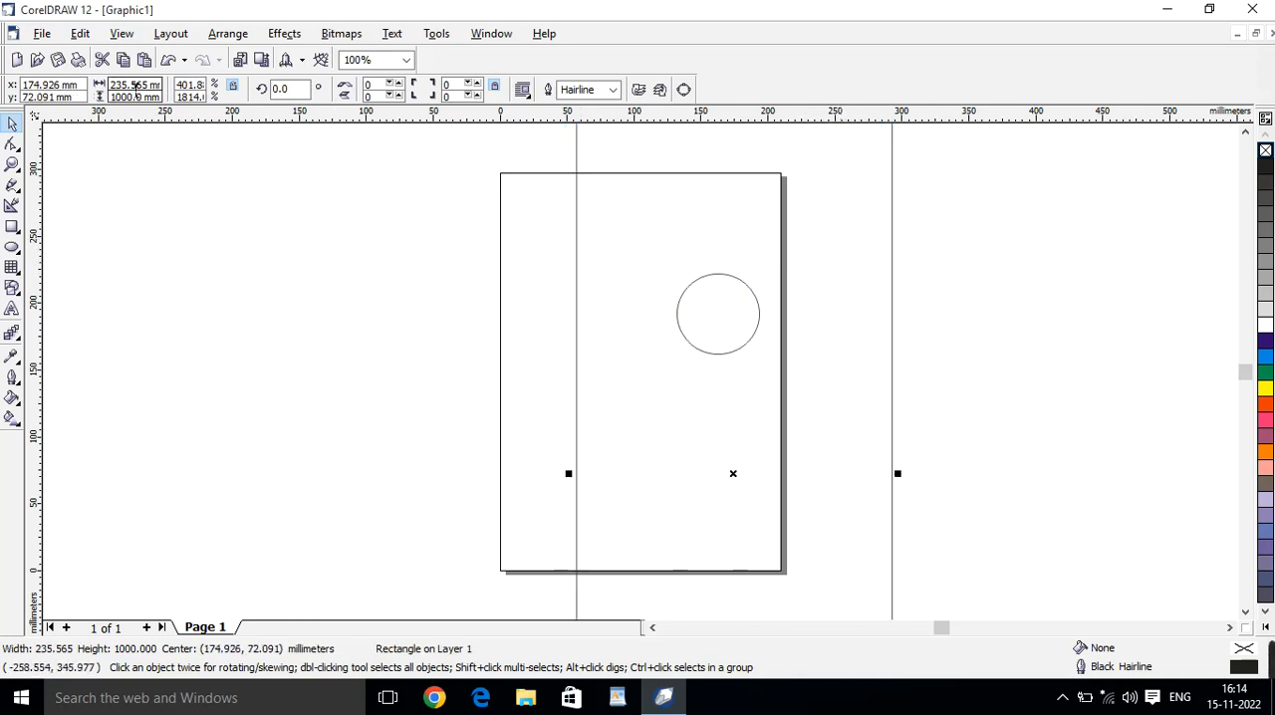
pyautogui.moveTo(135, 96); pyautogui.dragTo(109, 97)
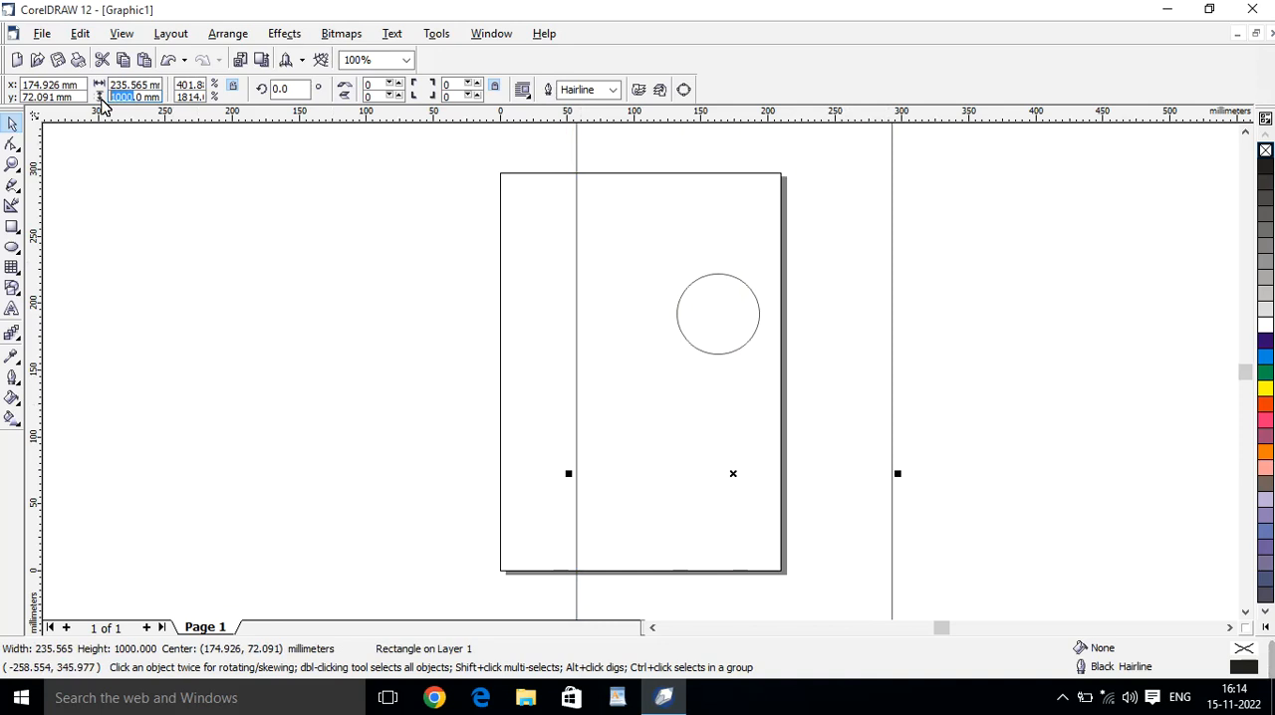
pyautogui.write('10')
pyautogui.press('Return')
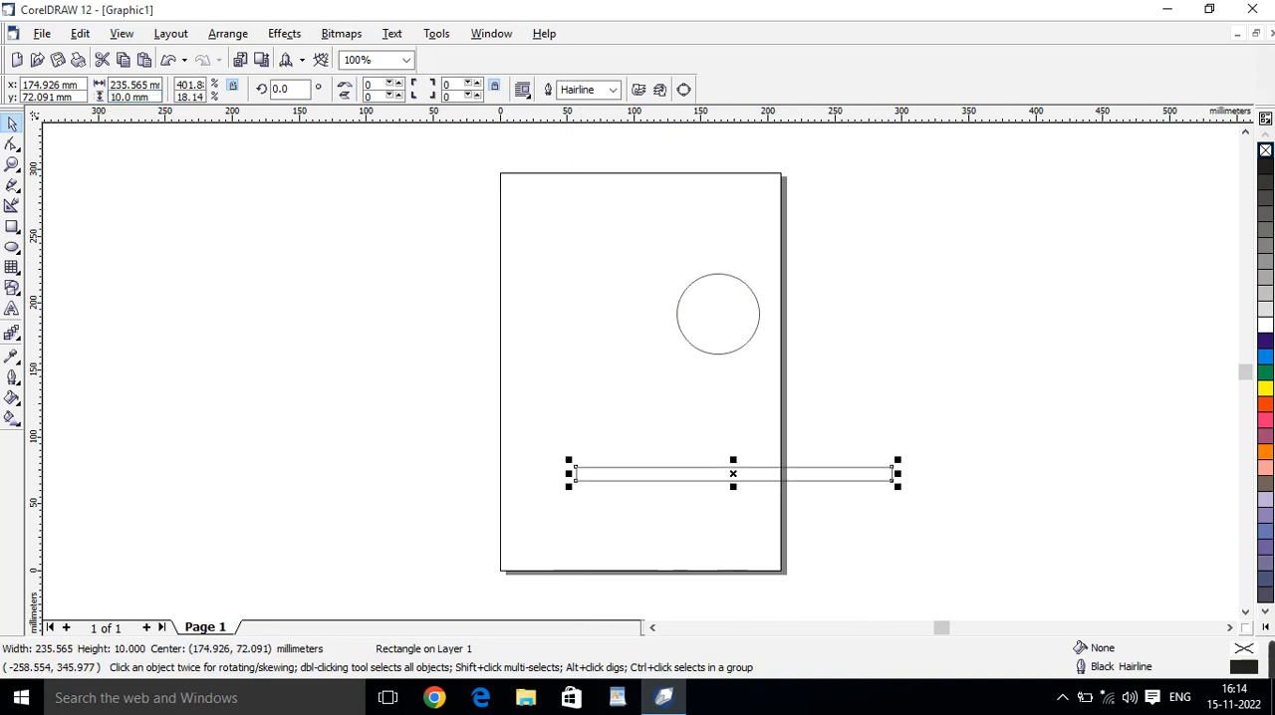
# Resize the rectangle freehand to about 92 by 114 mm and move the circle up clear of it.
pyautogui.moveTo(899, 488); pyautogui.dragTo(724, 495)
pyautogui.moveTo(667, 461); pyautogui.dragTo(668, 368)
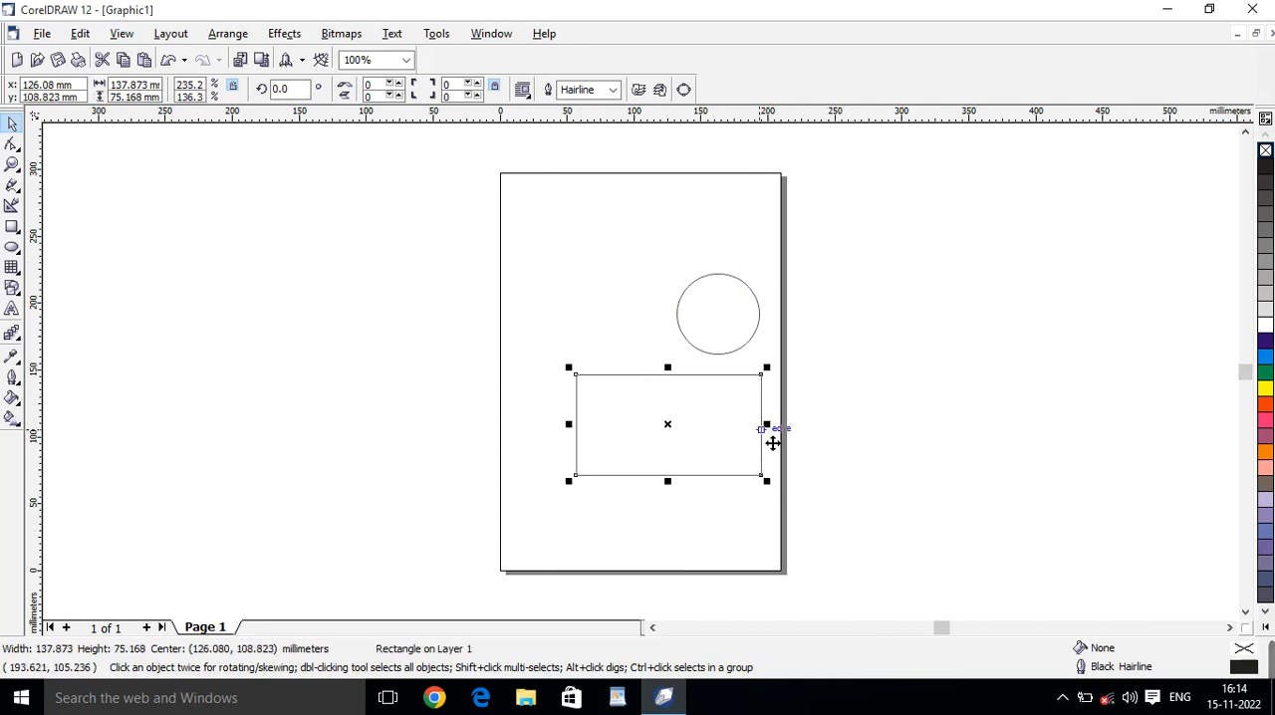
pyautogui.moveTo(779, 435); pyautogui.dragTo(670, 435)
pyautogui.moveTo(675, 387); pyautogui.dragTo(821, 331)
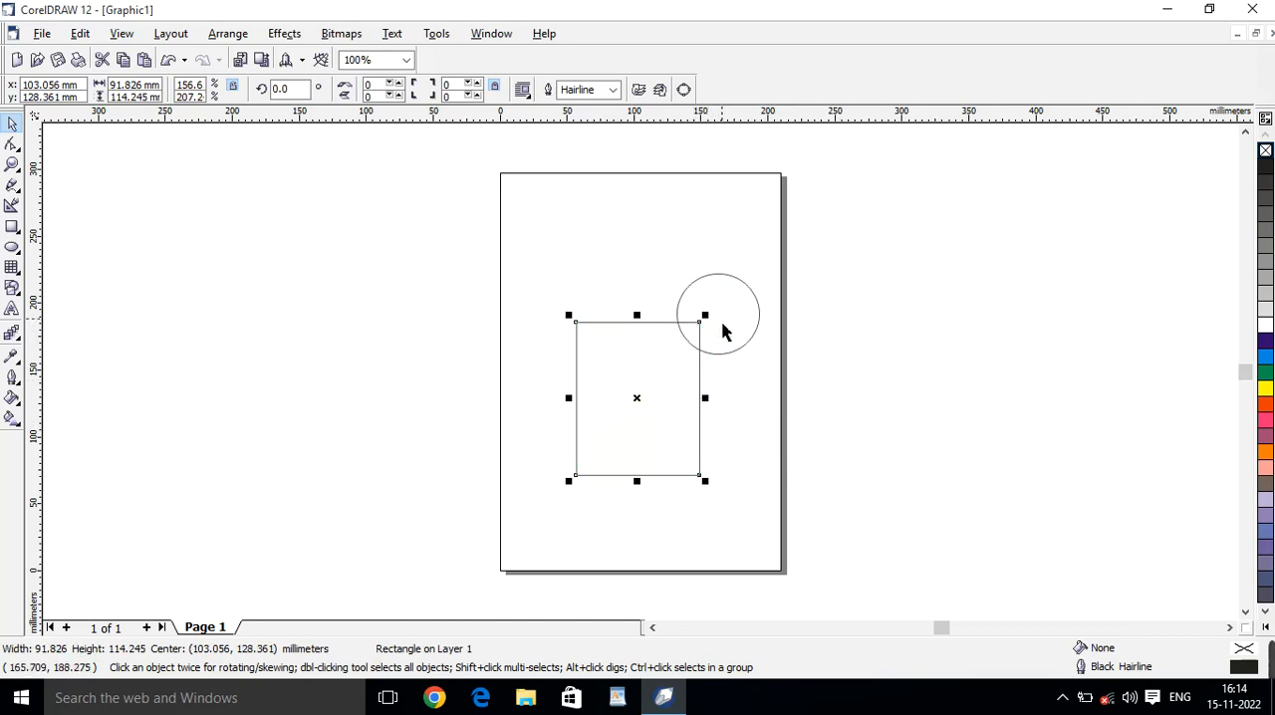
pyautogui.moveTo(737, 279); pyautogui.dragTo(742, 243)
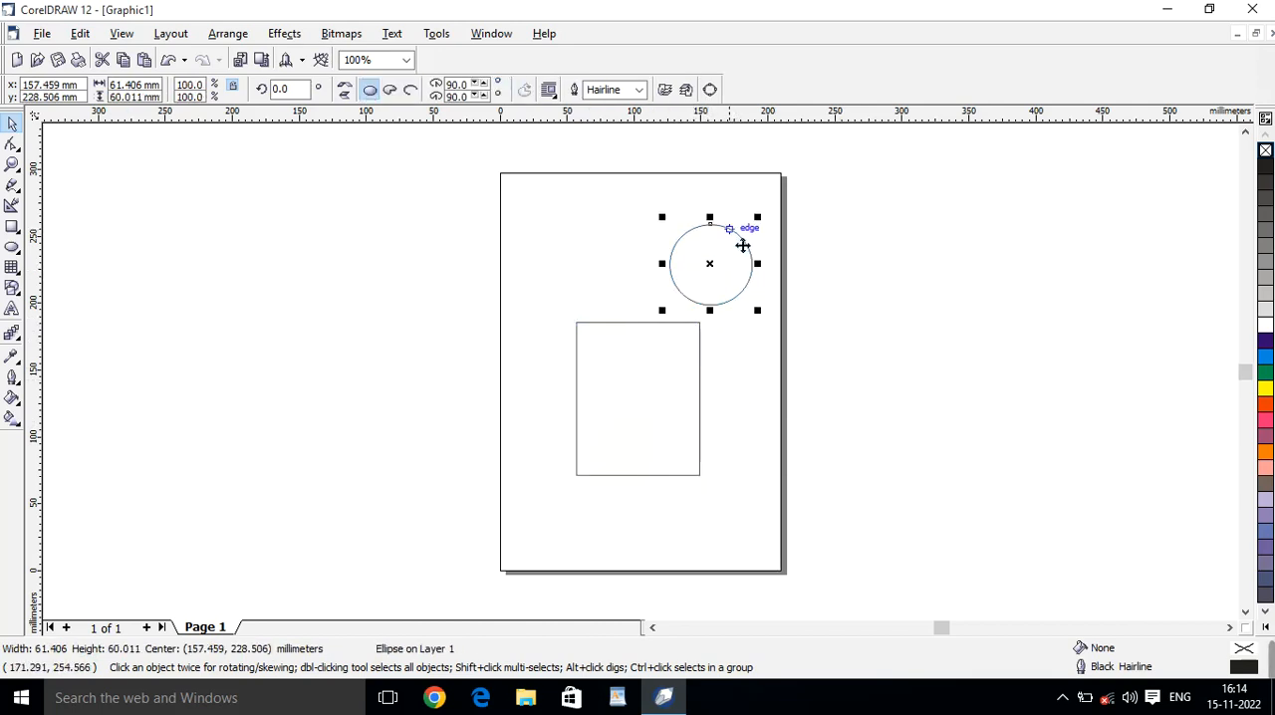
# Rotate the rectangle freehand about its centre to an angle of about 268 degrees.
pyautogui.click(677, 390)
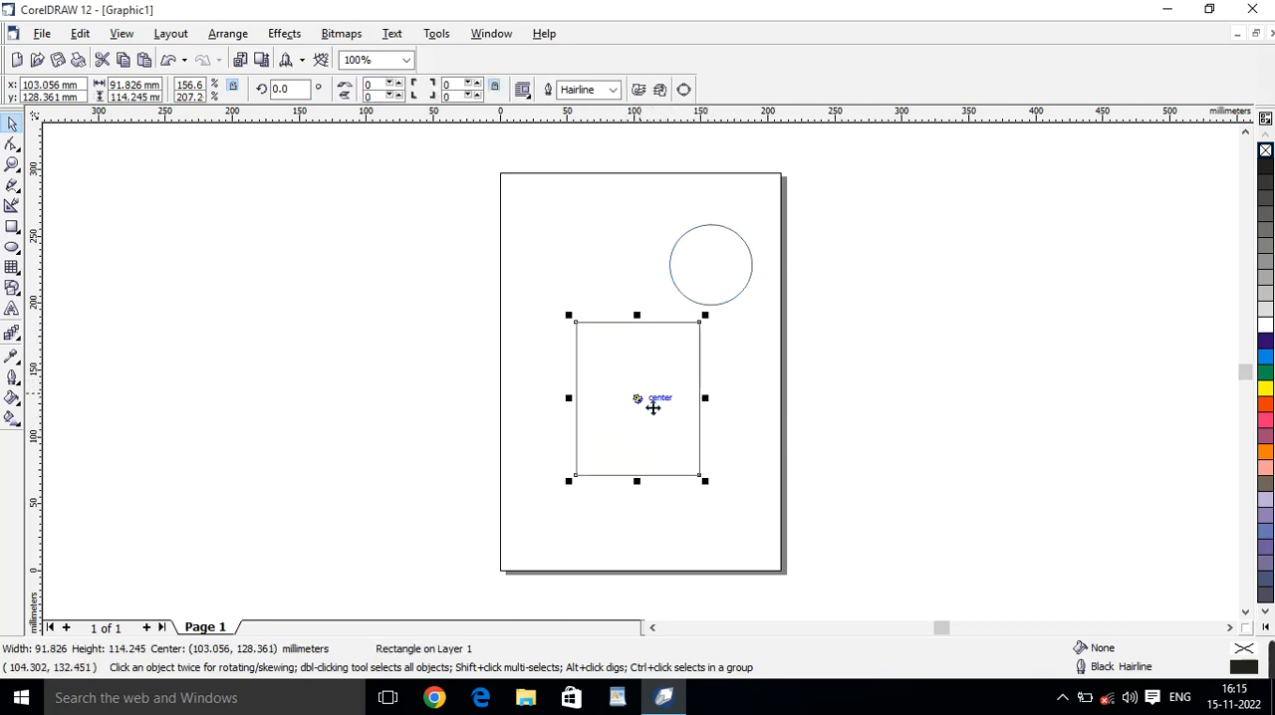
pyautogui.click(641, 402)
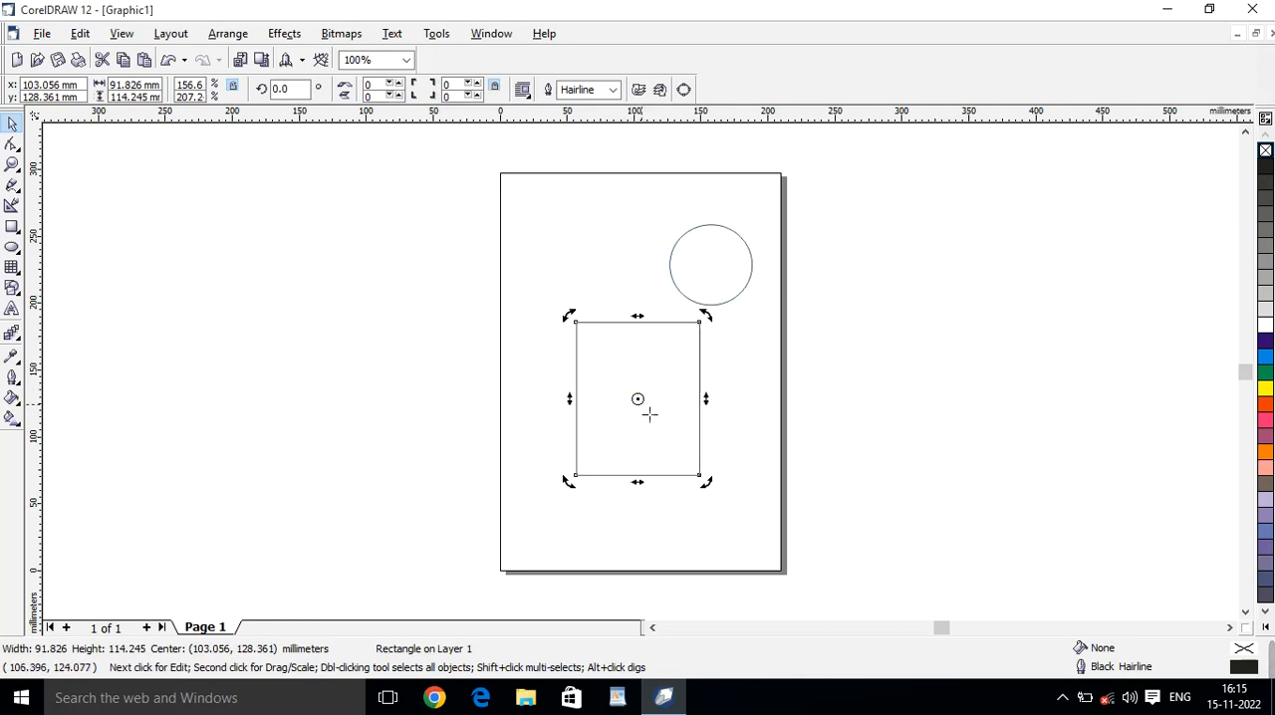
pyautogui.moveTo(639, 401); pyautogui.dragTo(629, 451)
pyautogui.moveTo(719, 329)
pyautogui.mouseDown()
pyautogui.moveTo(595, 352)
pyautogui.moveTo(601, 492)
pyautogui.moveTo(652, 412)
pyautogui.moveTo(643, 487)
pyautogui.moveTo(675, 435)
pyautogui.moveTo(660, 415)
pyautogui.moveTo(648, 424)
pyautogui.moveTo(647, 393)
pyautogui.moveTo(650, 406)
pyautogui.mouseUp()
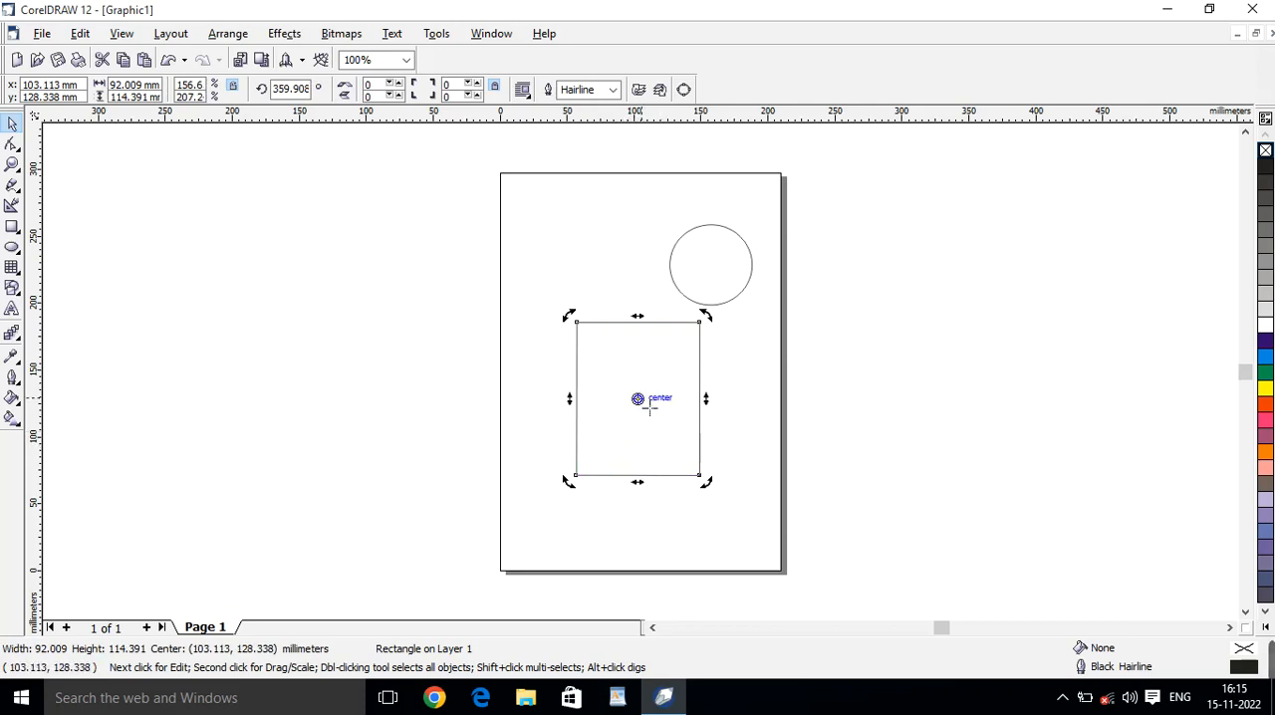
pyautogui.moveTo(721, 323); pyautogui.dragTo(684, 444)
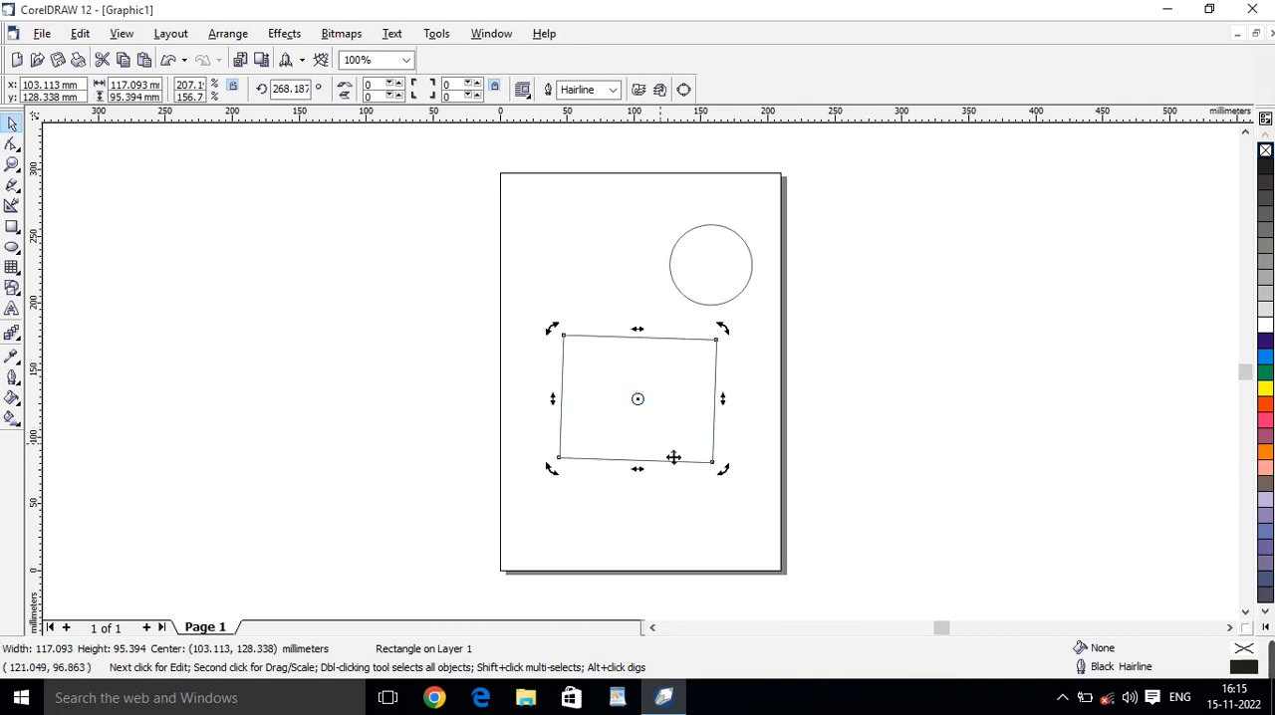
# Fill the rotated rectangle with yellow and colour its outline red.
pyautogui.click(1265, 387)
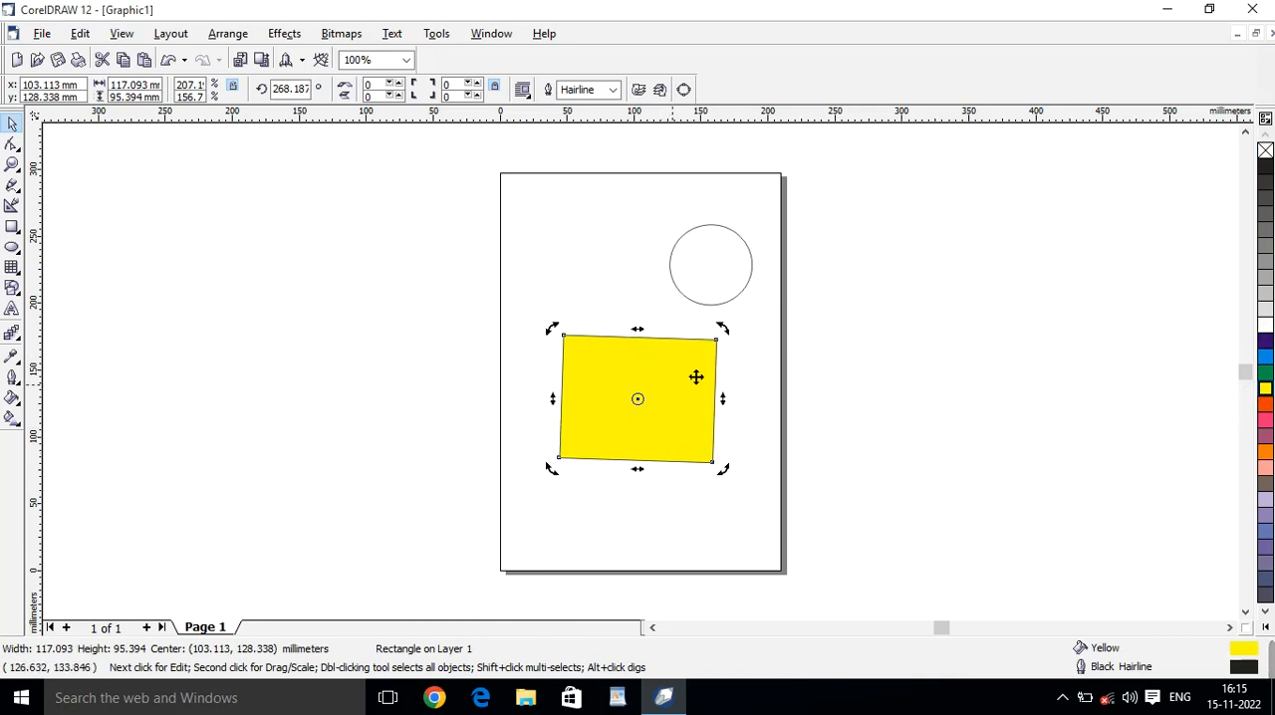
pyautogui.rightClick(1265, 406)
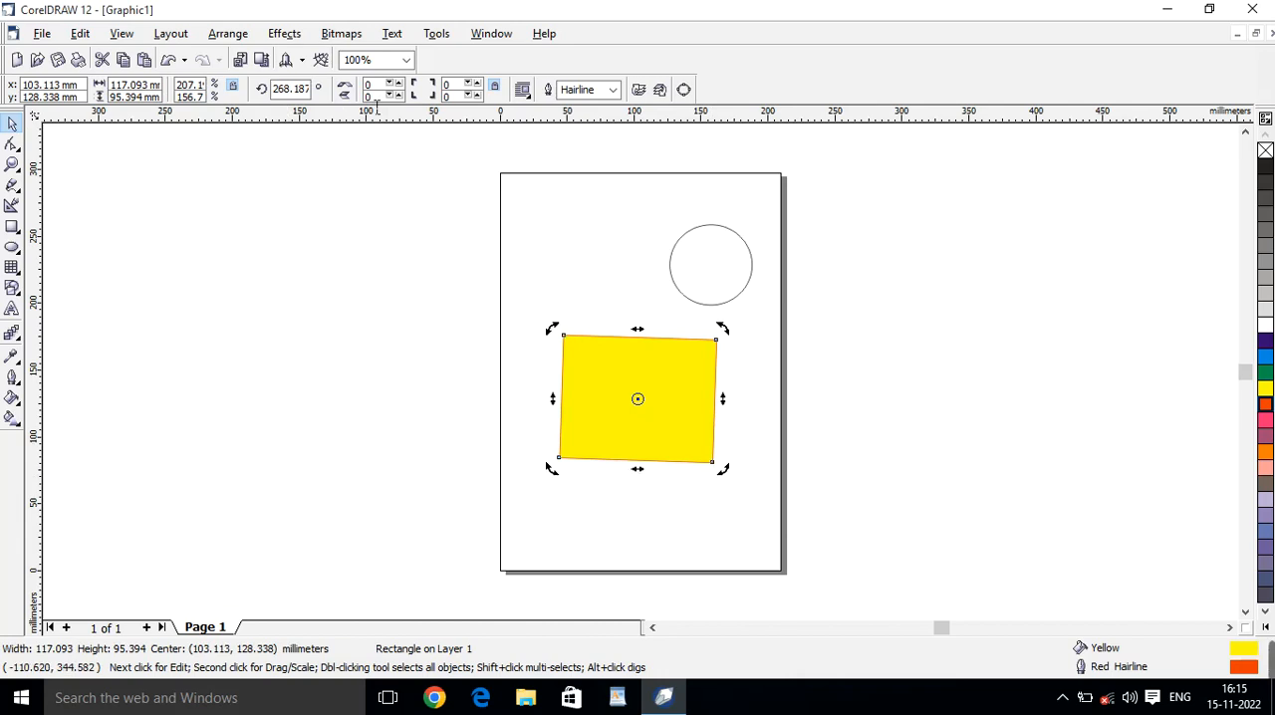
# Set the rectangle's outline width to 5.644 mm, fill it with green and colour its outline blue.
pyautogui.scroll(1, 607, 419)
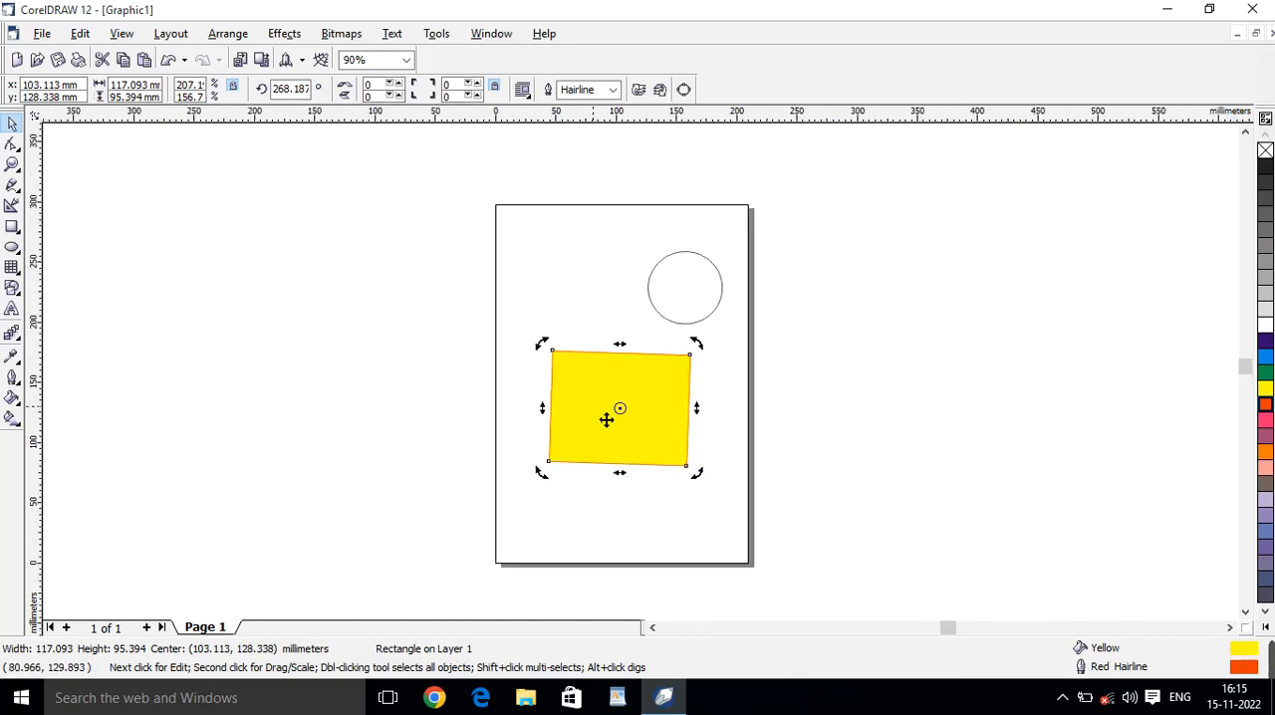
pyautogui.scroll(1, 606, 420)
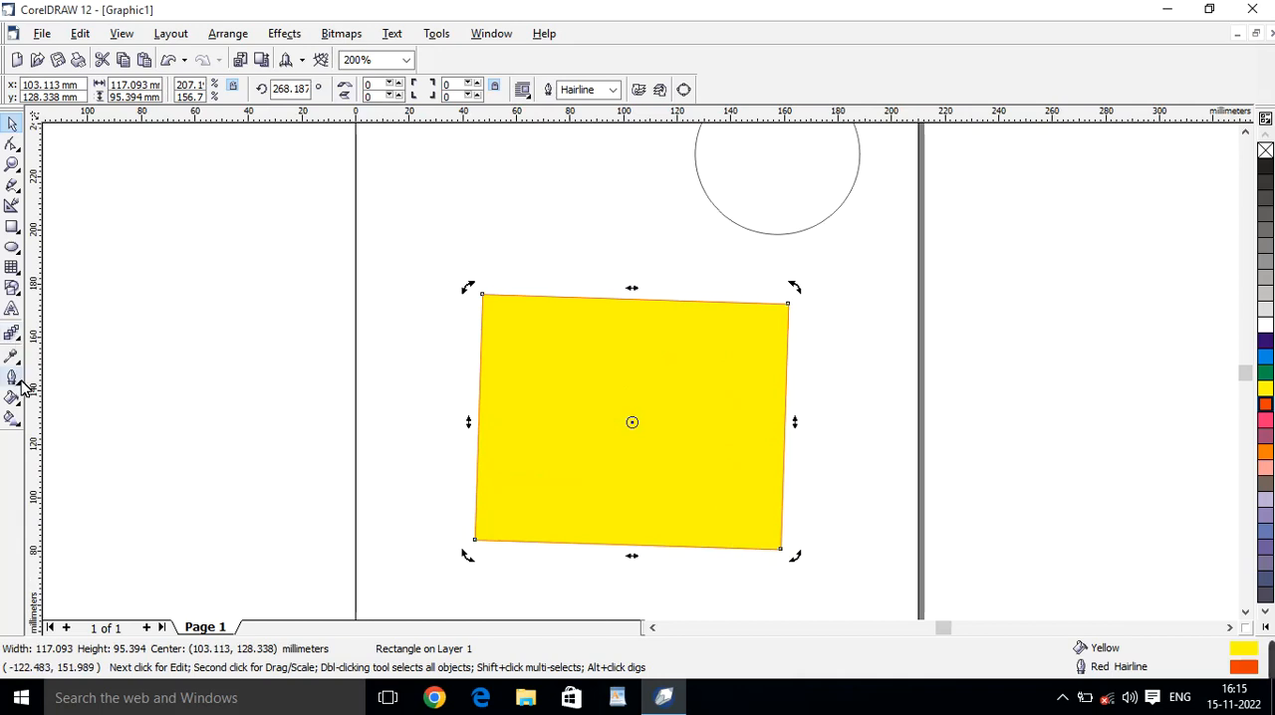
pyautogui.click(18, 383)
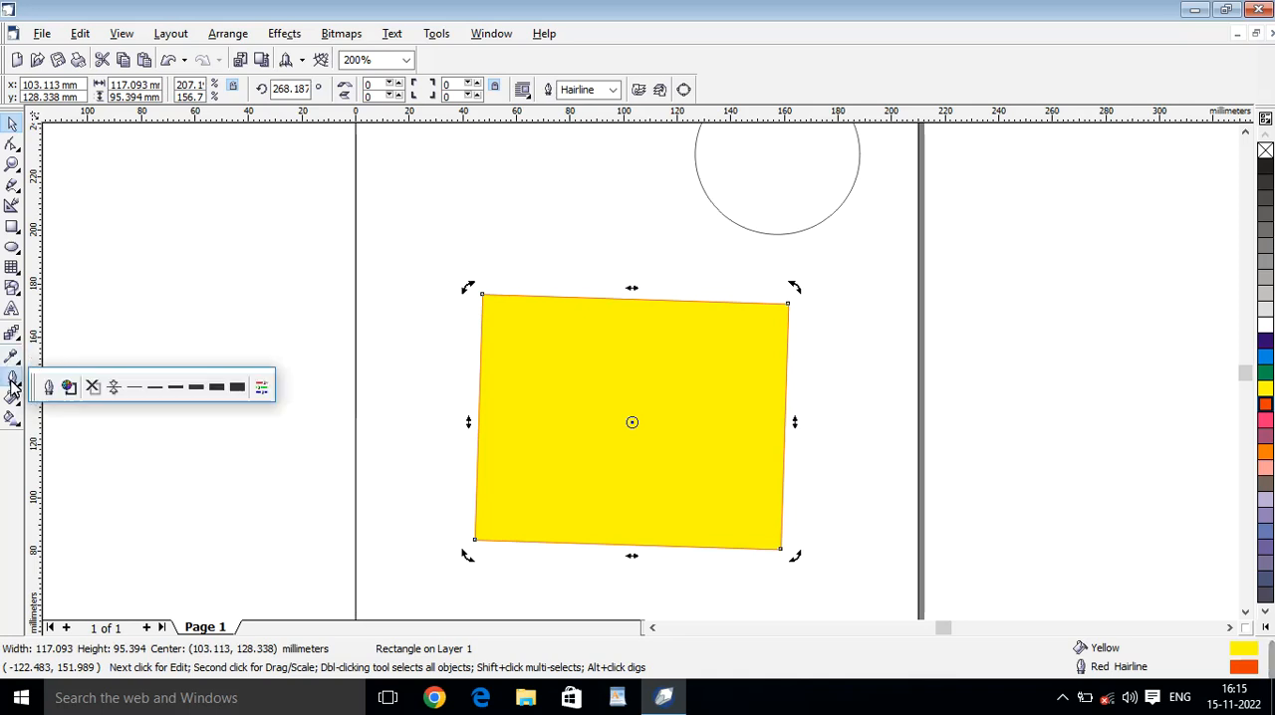
pyautogui.click(487, 243)
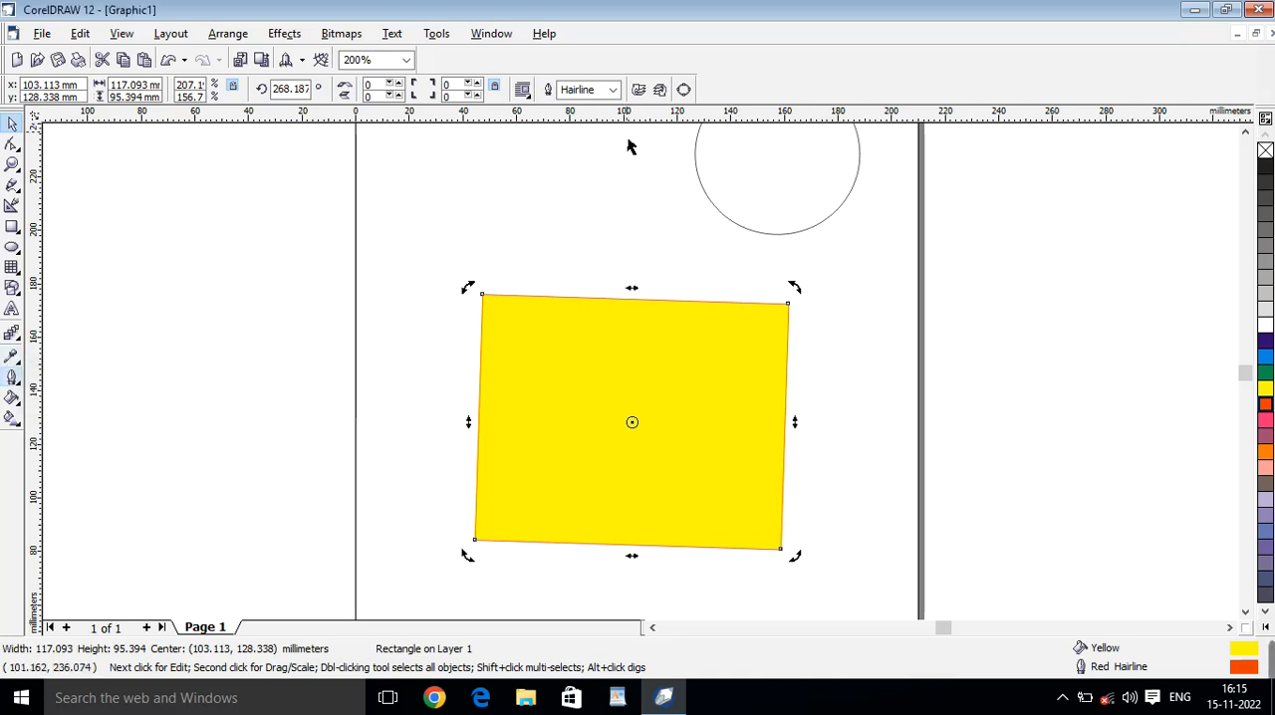
pyautogui.click(612, 90)
pyautogui.click(593, 207)
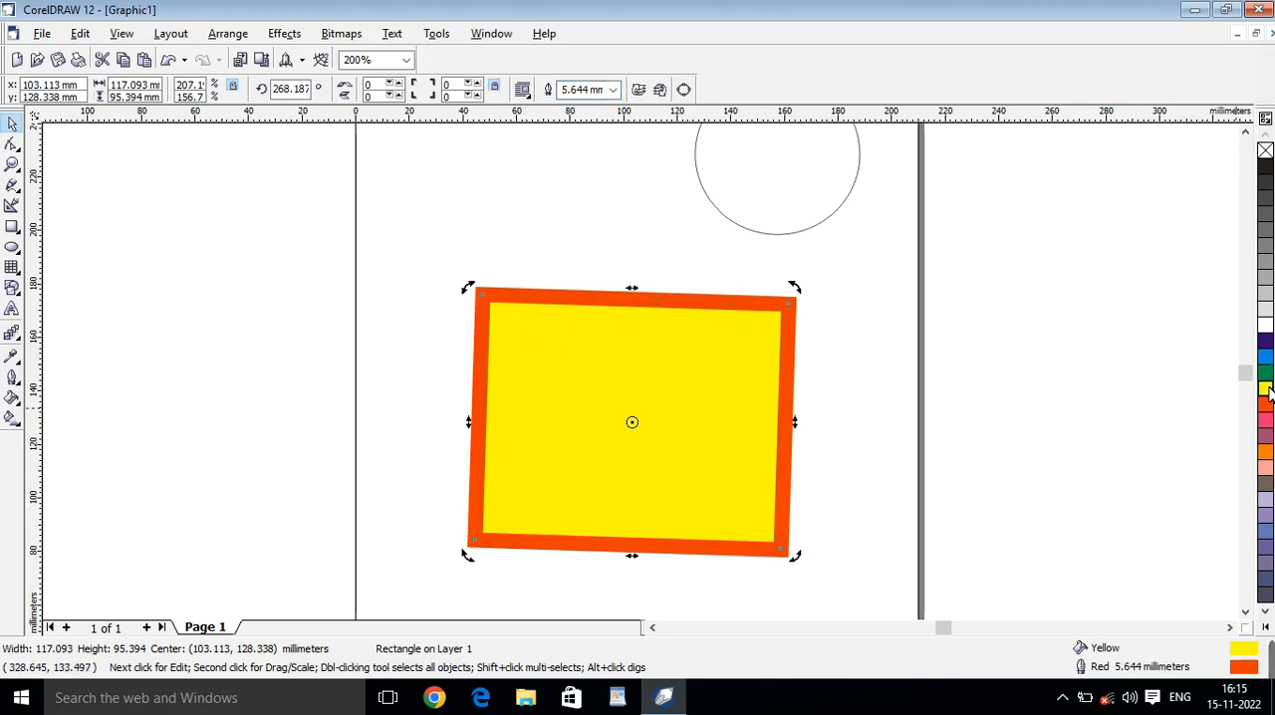
pyautogui.click(1264, 376)
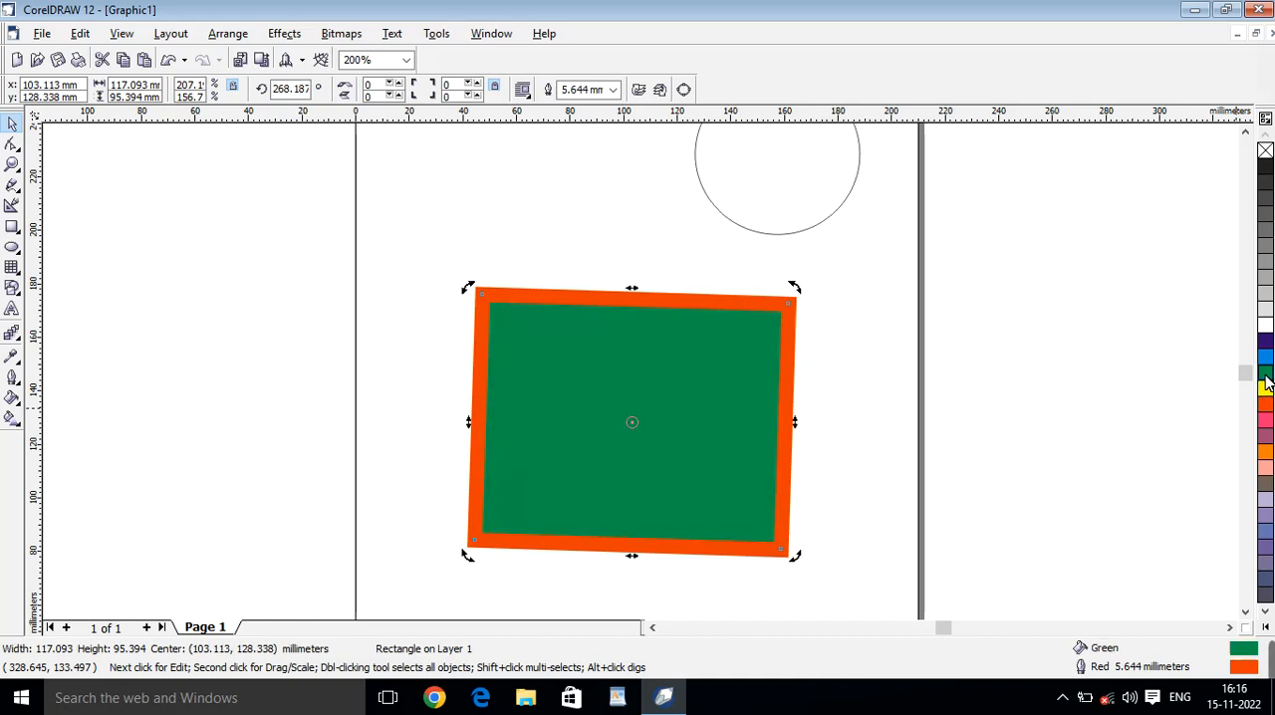
pyautogui.rightClick(1263, 352)
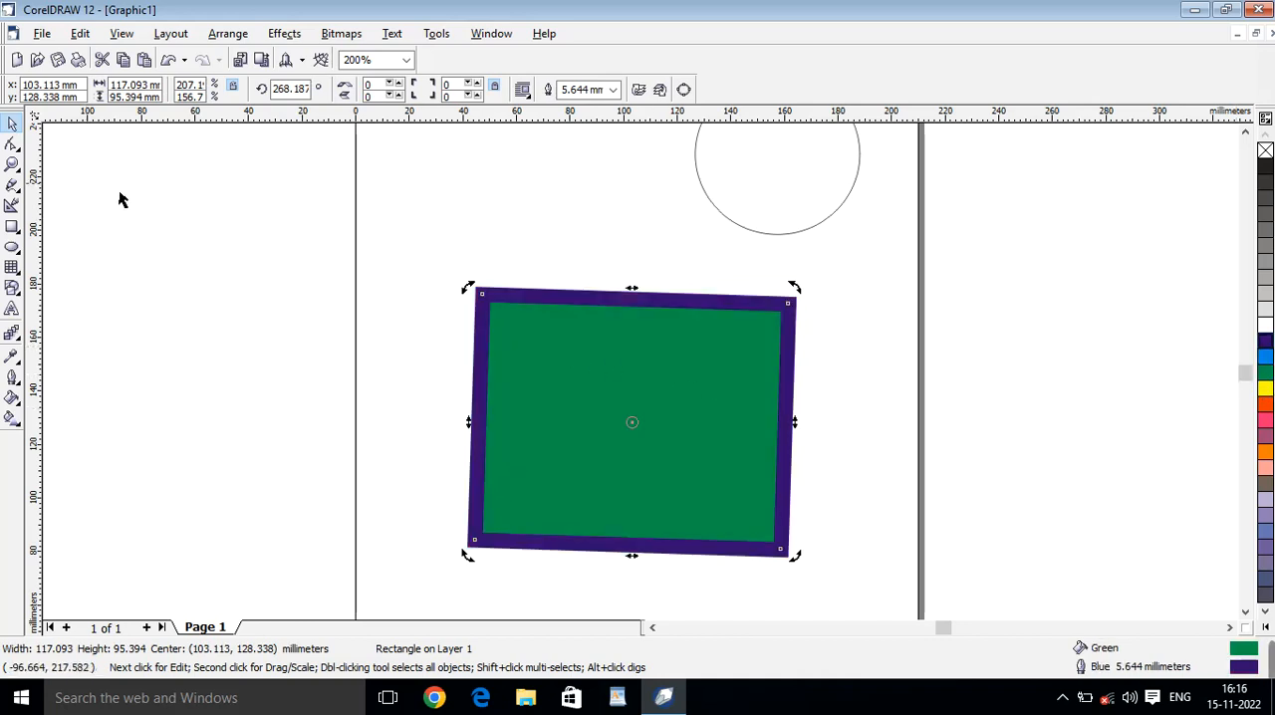
# Move the circle to just above the rectangle and turn it first into a pie, then into an arc.
pyautogui.moveTo(740, 236); pyautogui.dragTo(645, 288)
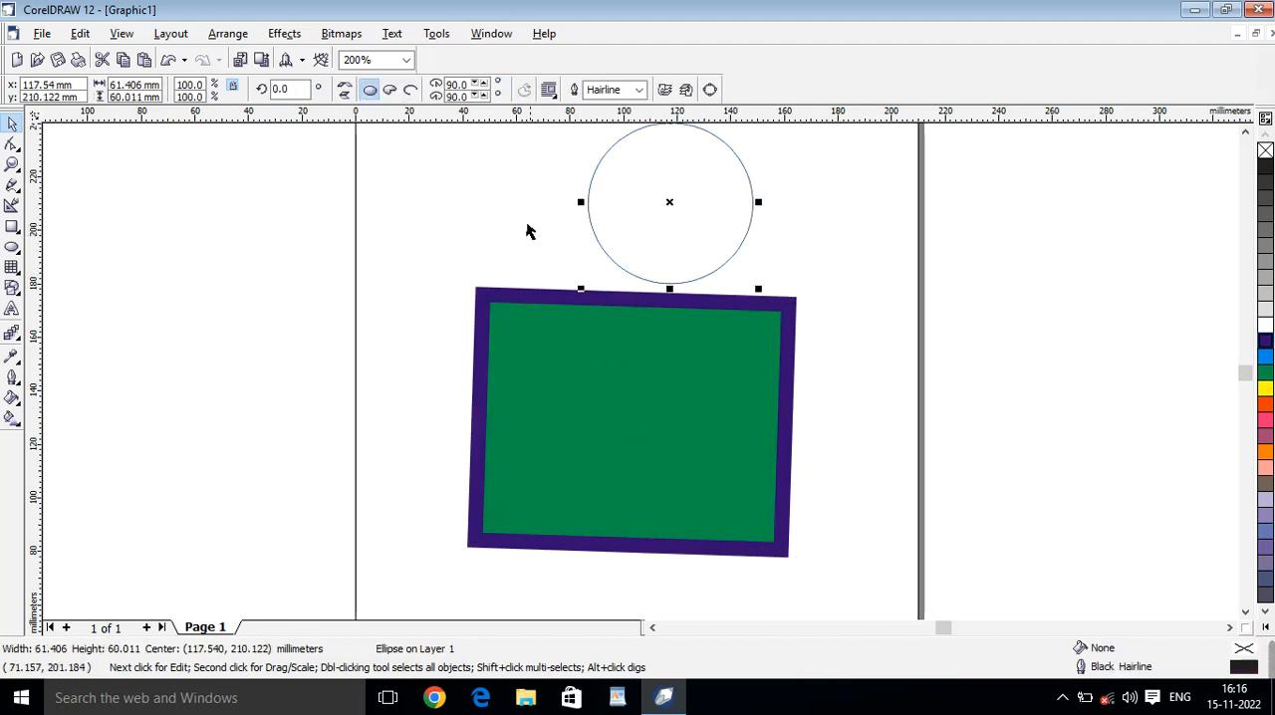
pyautogui.click(389, 92)
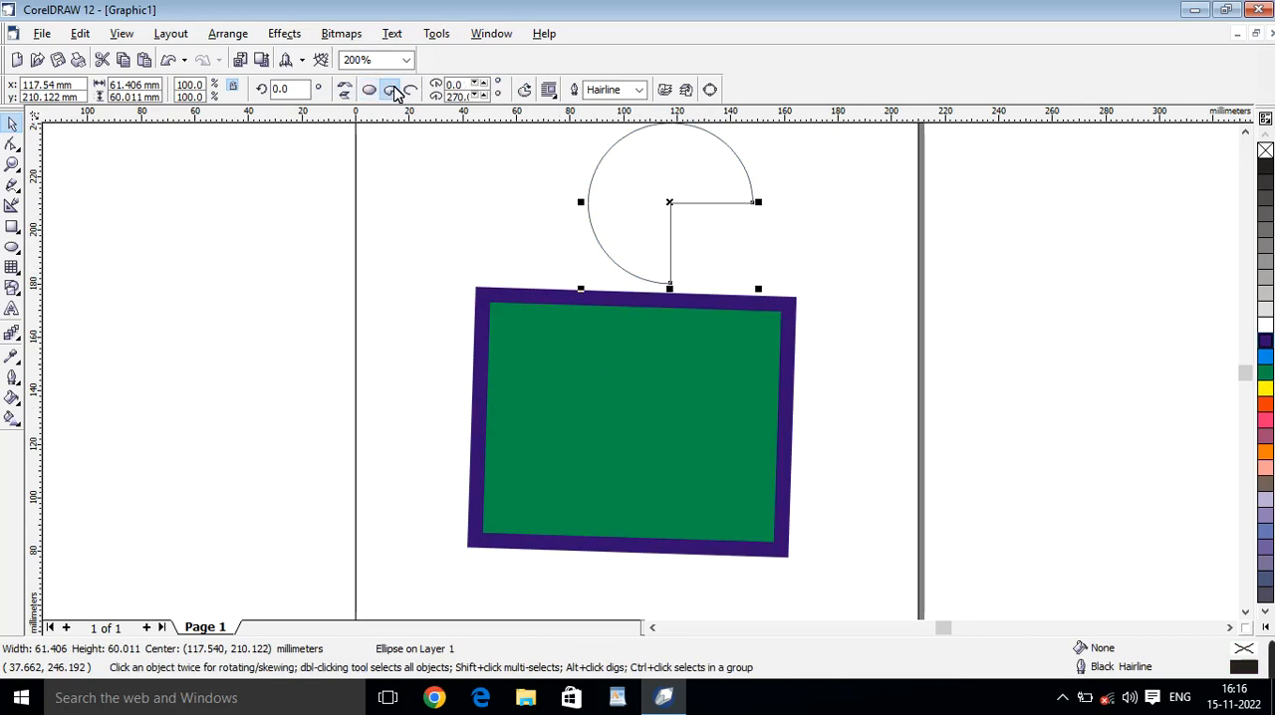
pyautogui.click(412, 91)
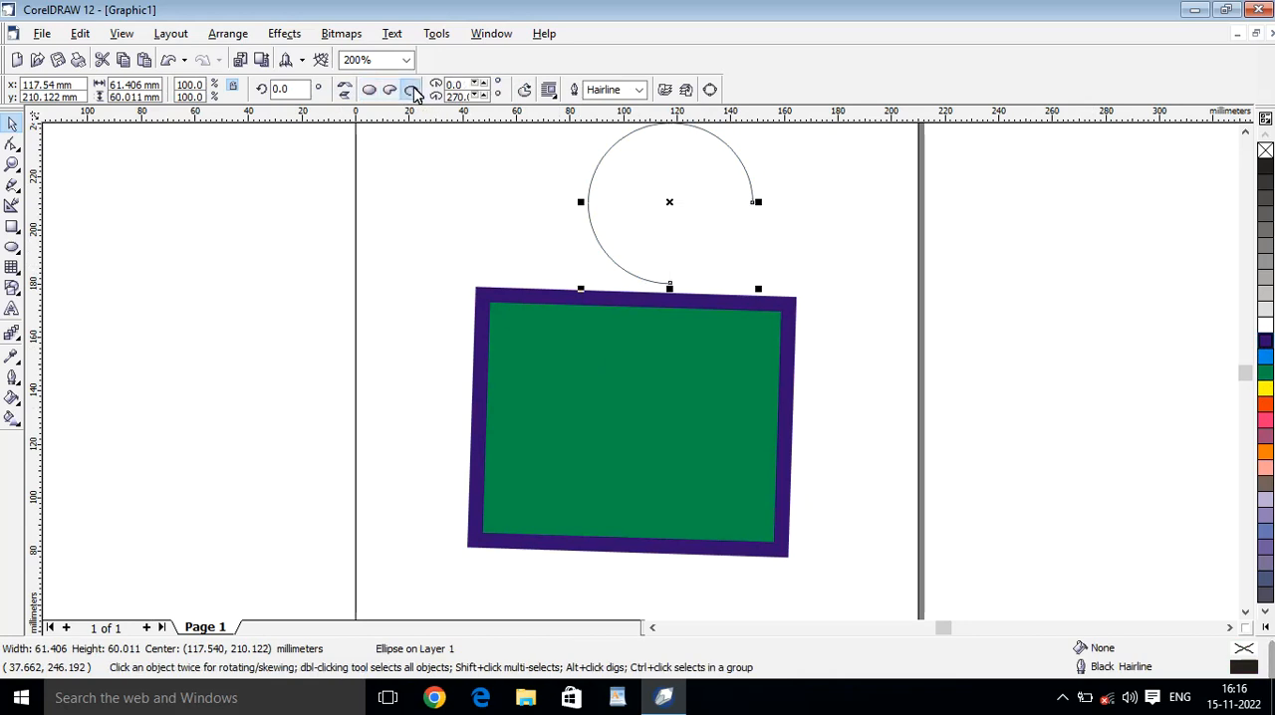
# Set the arc's starting angle to 75 degrees and its ending angle to 320 degrees.
pyautogui.click(475, 83)
pyautogui.click(475, 84)
pyautogui.click(475, 84)
pyautogui.click(475, 84)
pyautogui.click(475, 84)
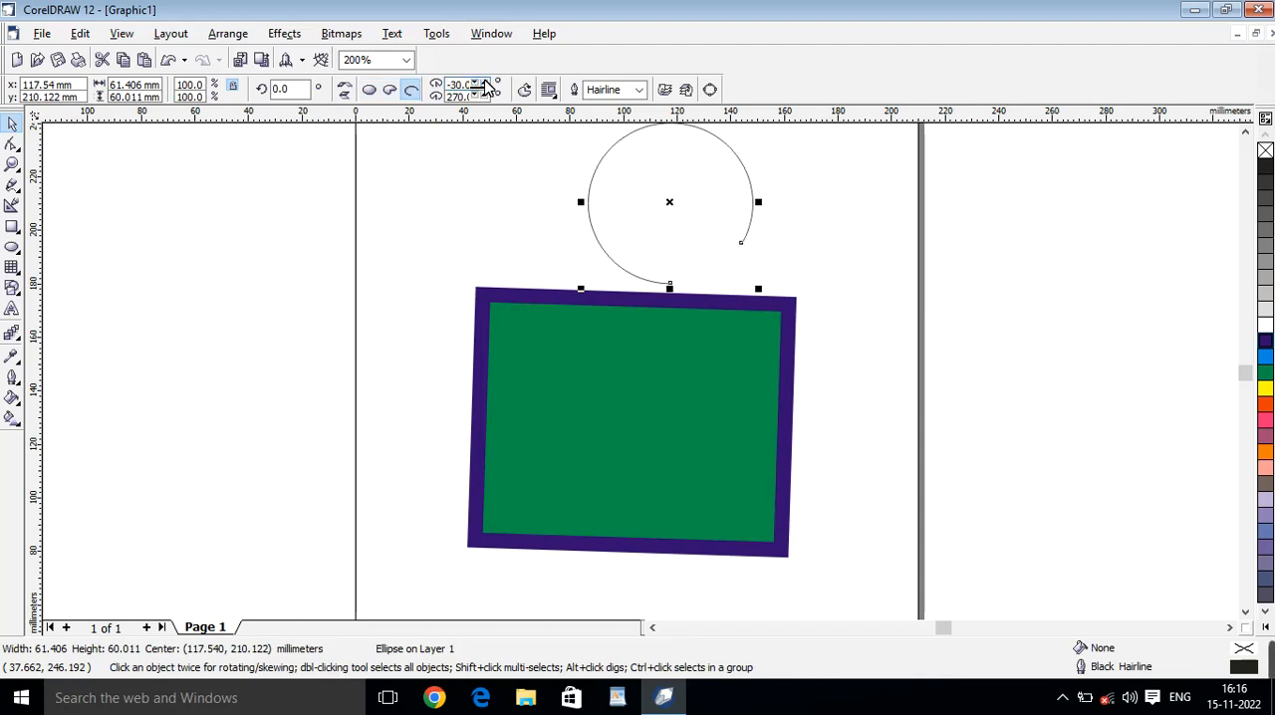
pyautogui.click(478, 82)
pyautogui.click(479, 83)
pyautogui.click(478, 83)
pyautogui.click(479, 83)
pyautogui.click(480, 84)
pyautogui.click(480, 83)
pyautogui.click(480, 84)
pyautogui.click(480, 84)
pyautogui.click(480, 83)
pyautogui.click(480, 84)
pyautogui.click(480, 83)
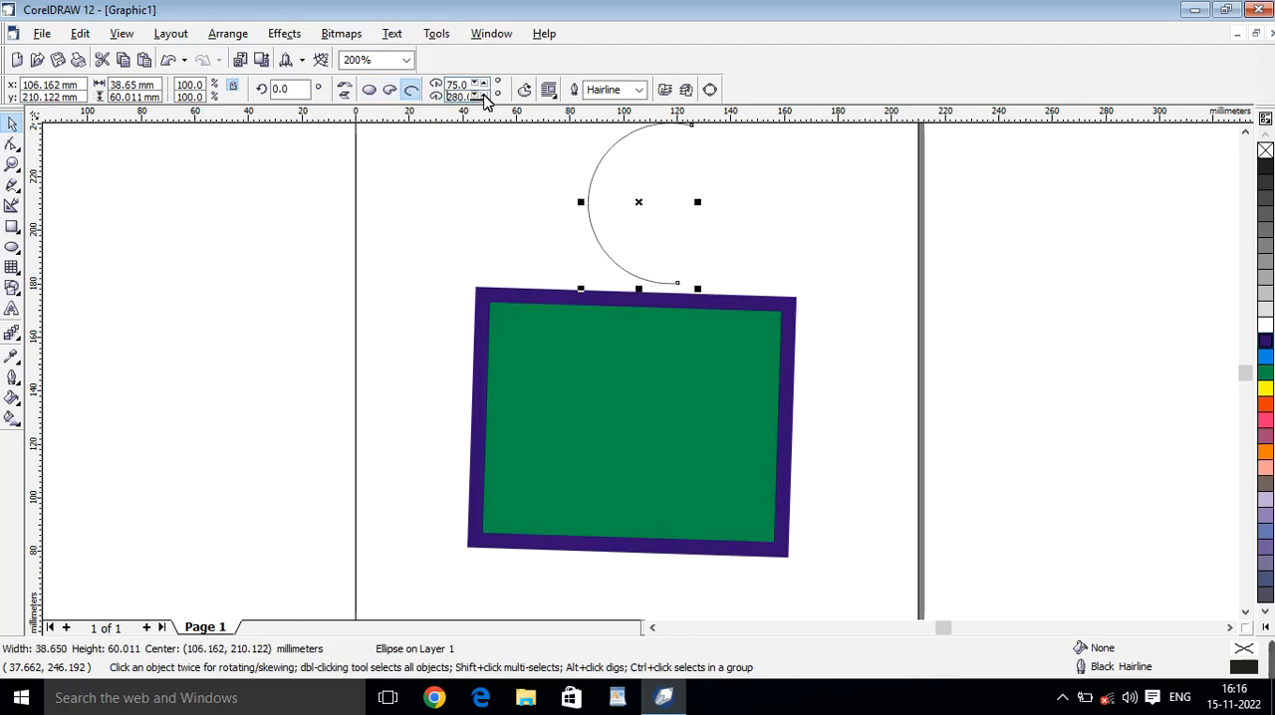
pyautogui.click(482, 95)
pyautogui.click(482, 96)
pyautogui.click(482, 96)
pyautogui.click(482, 96)
pyautogui.click(482, 96)
pyautogui.click(483, 96)
pyautogui.click(482, 96)
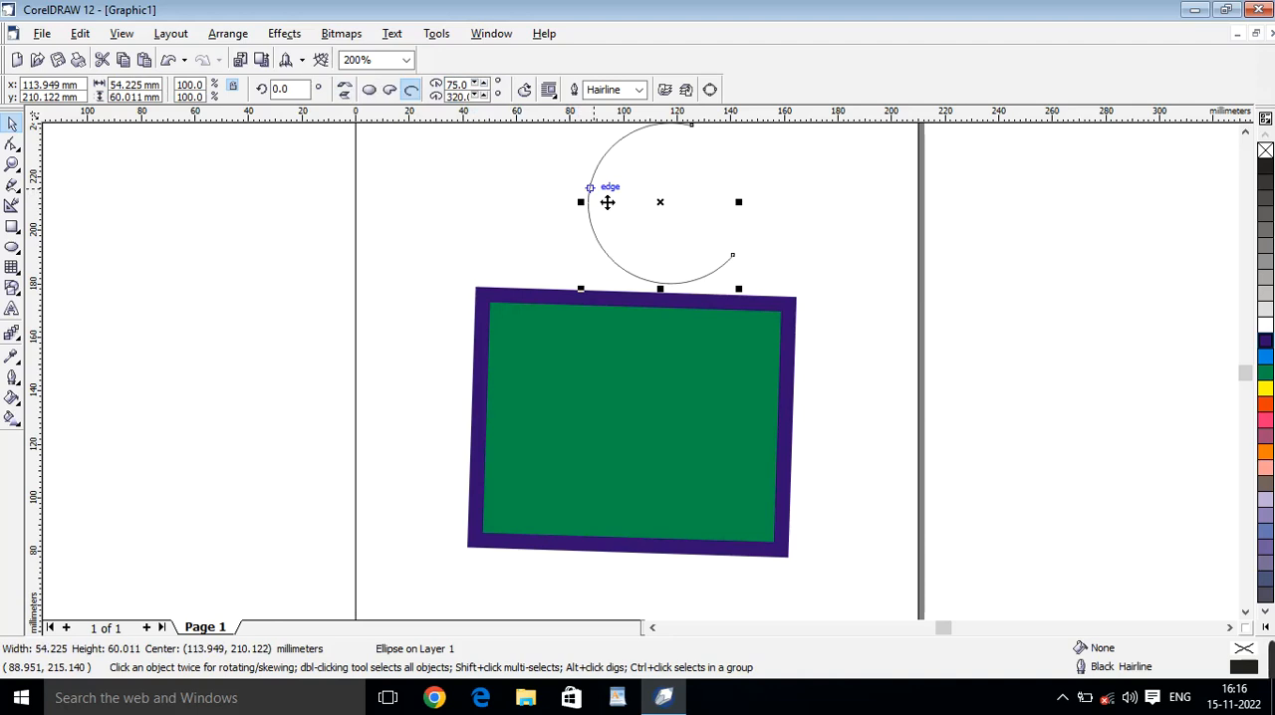
# Delete the arc and move the rectangle up the page to a centre of about x 102, y 170 mm.
pyautogui.press('Delete')
pyautogui.click(606, 326)
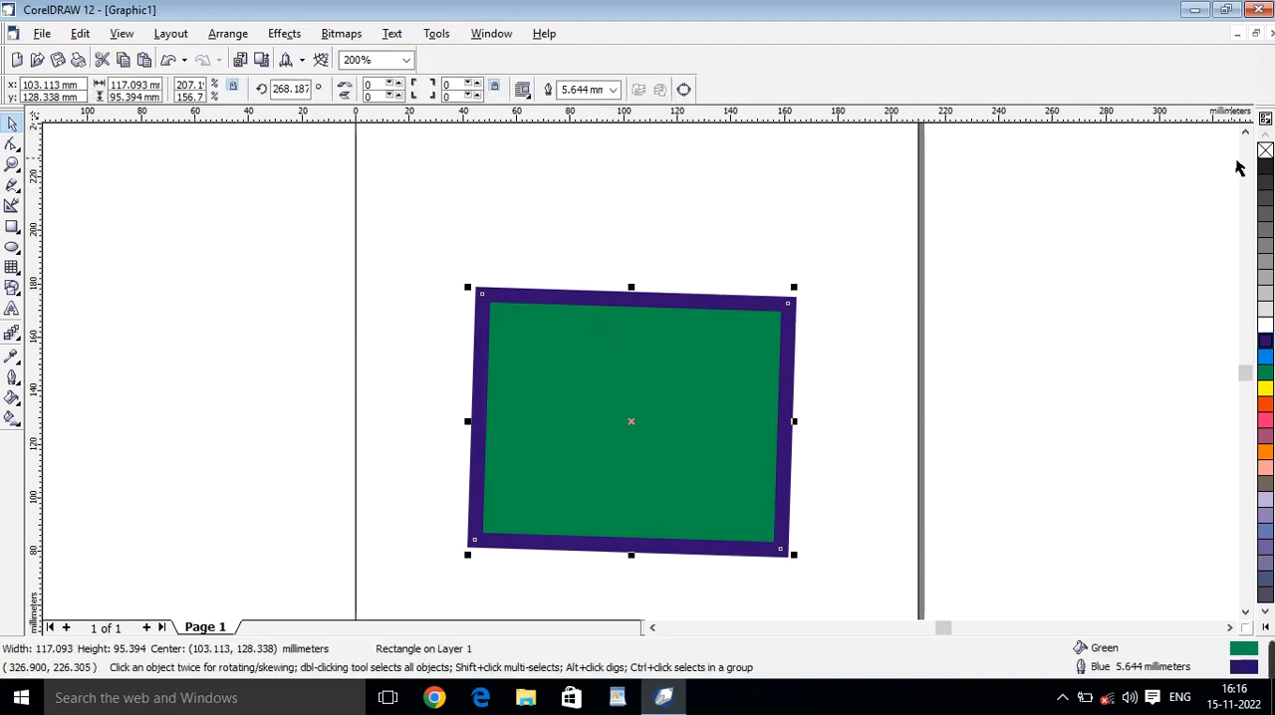
pyautogui.click(1245, 131)
pyautogui.moveTo(735, 485); pyautogui.dragTo(695, 284)
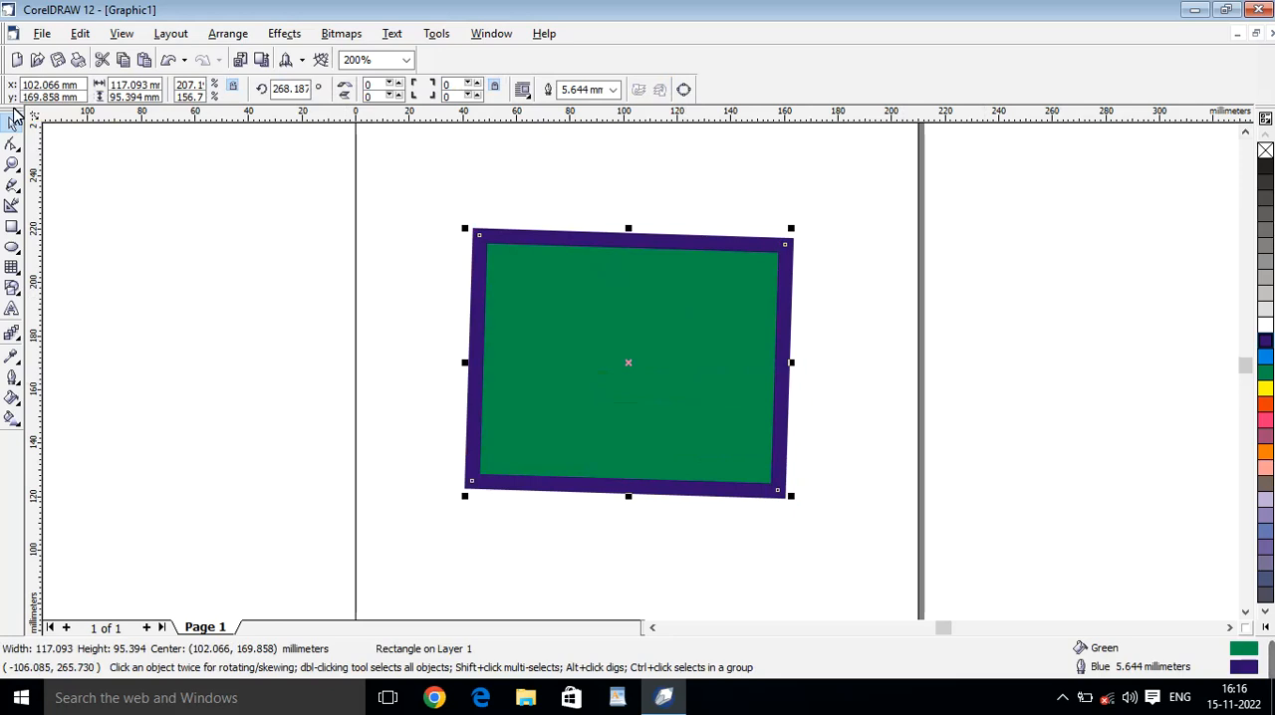
# Set the rectangle's position to x 90 mm, y 100 mm, and move it up freehand to about x 86, y 158 mm.
pyautogui.scroll(-2, 498, 328)
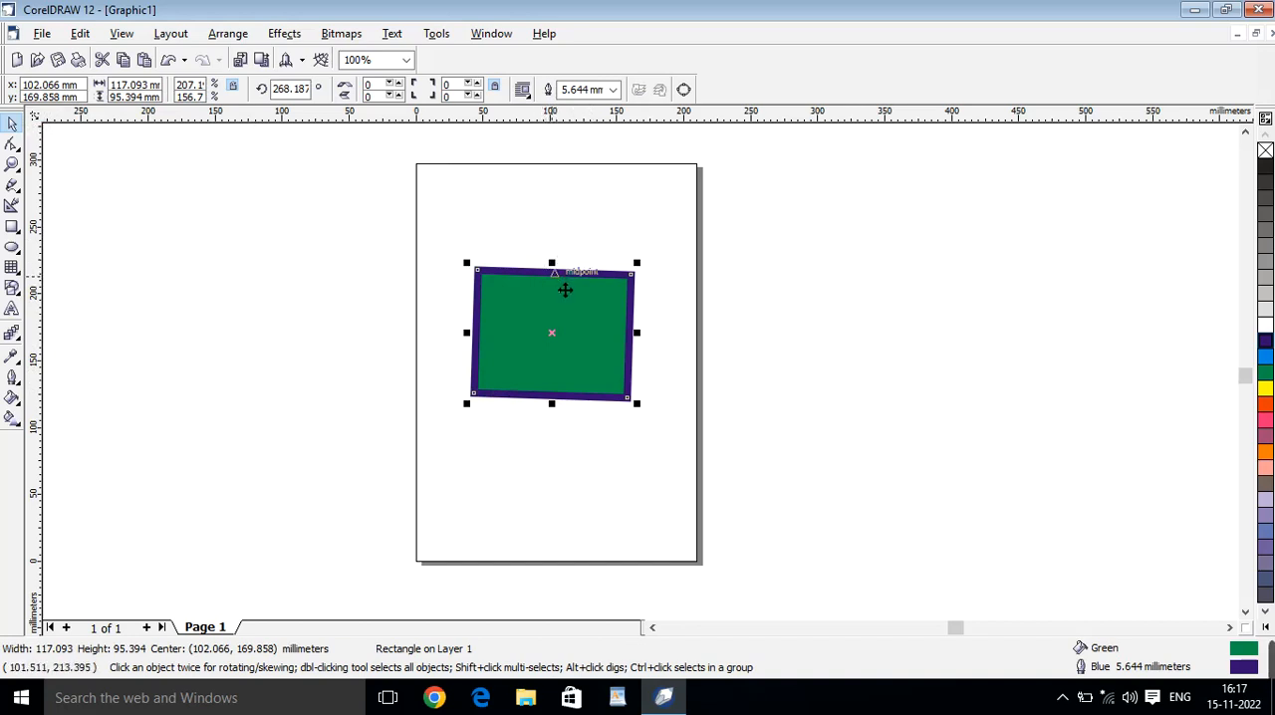
pyautogui.moveTo(79, 86); pyautogui.dragTo(40, 97)
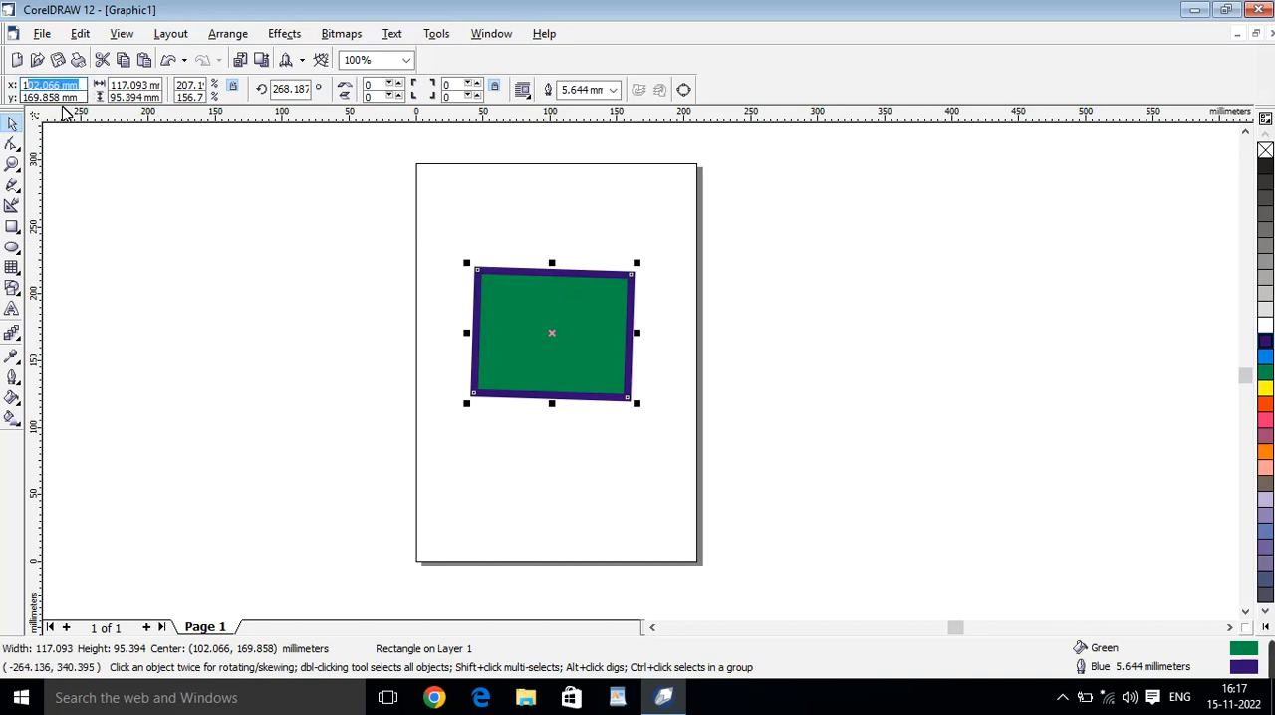
pyautogui.write('1')
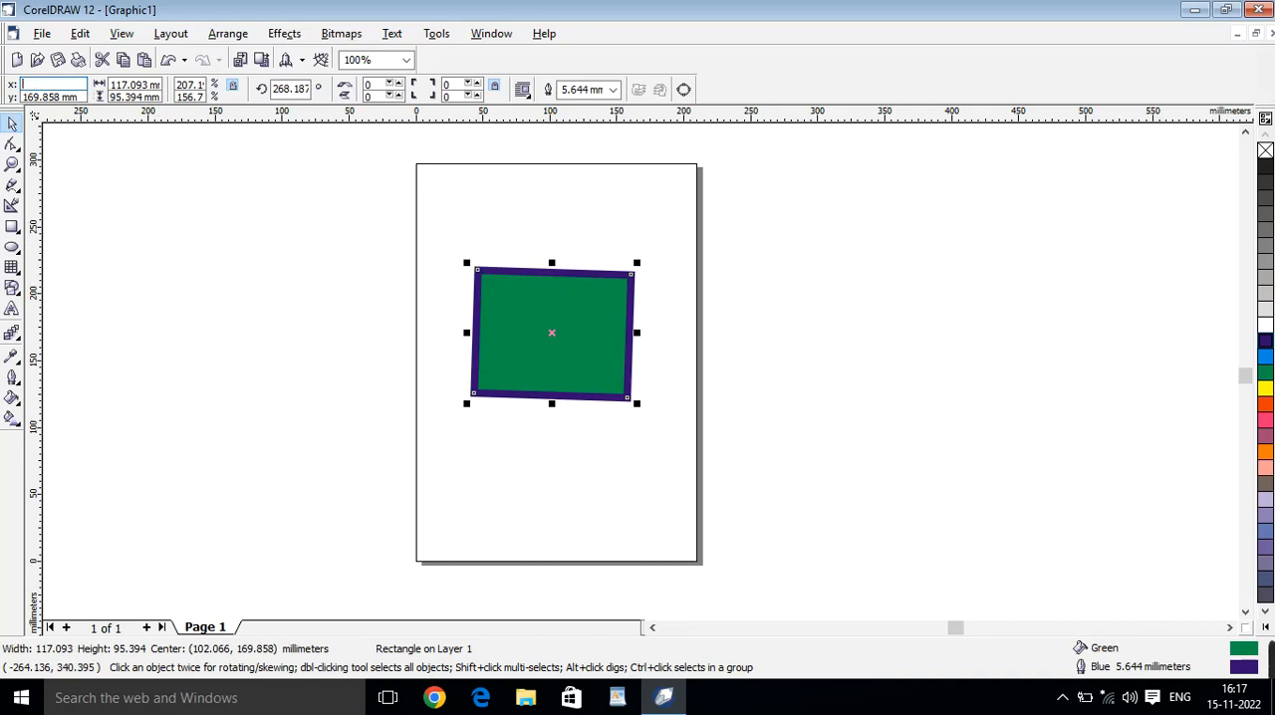
pyautogui.write('0')
pyautogui.press('Return')
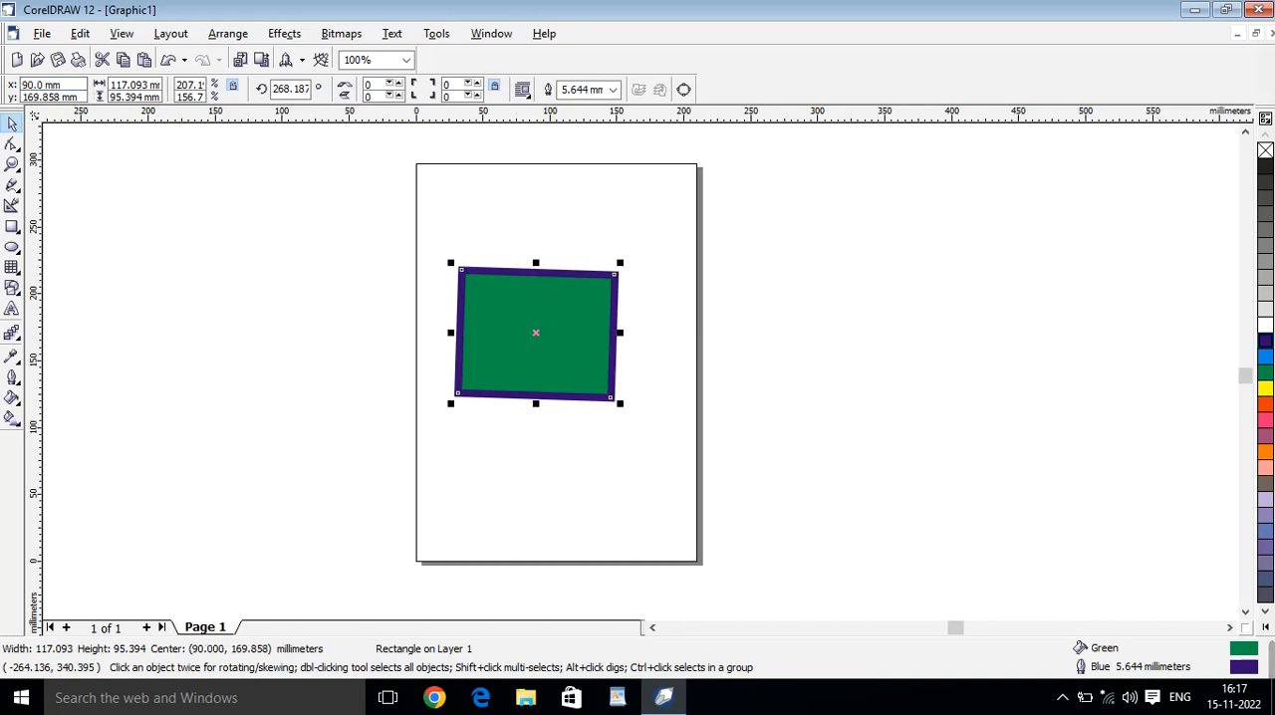
pyautogui.moveTo(85, 97); pyautogui.dragTo(10, 111)
pyautogui.write('1')
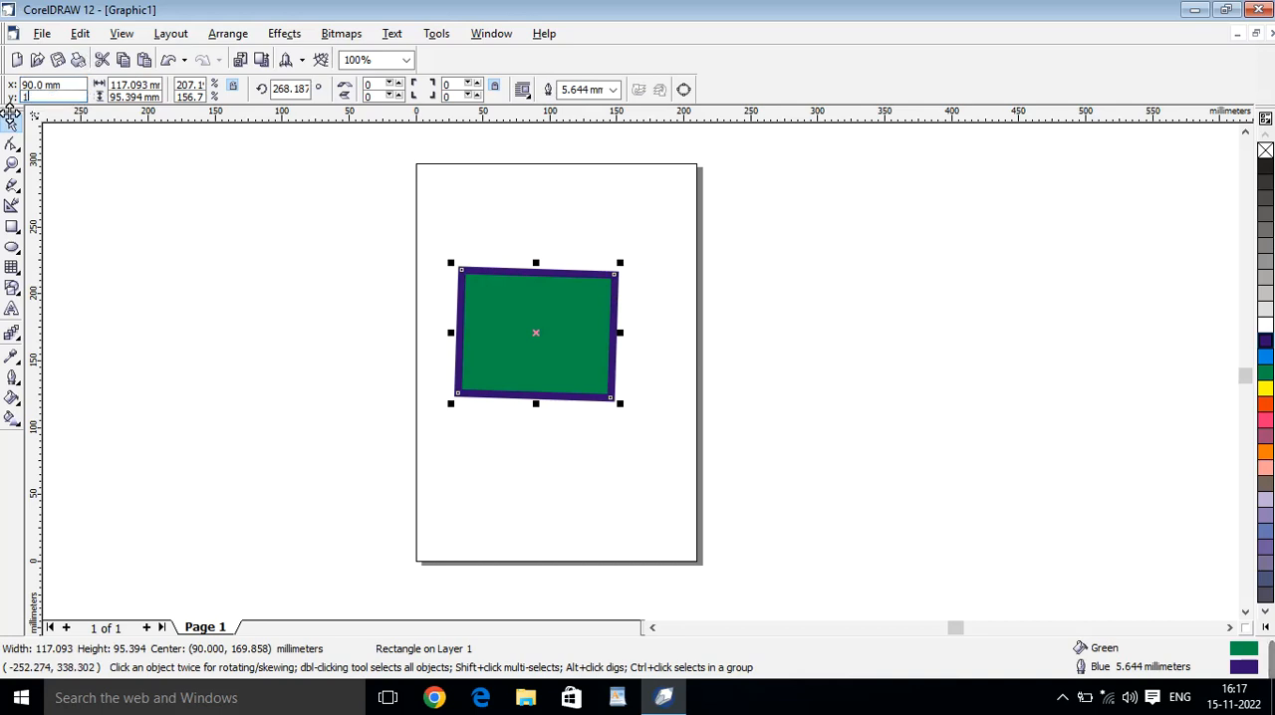
pyautogui.write('00')
pyautogui.press('Return')
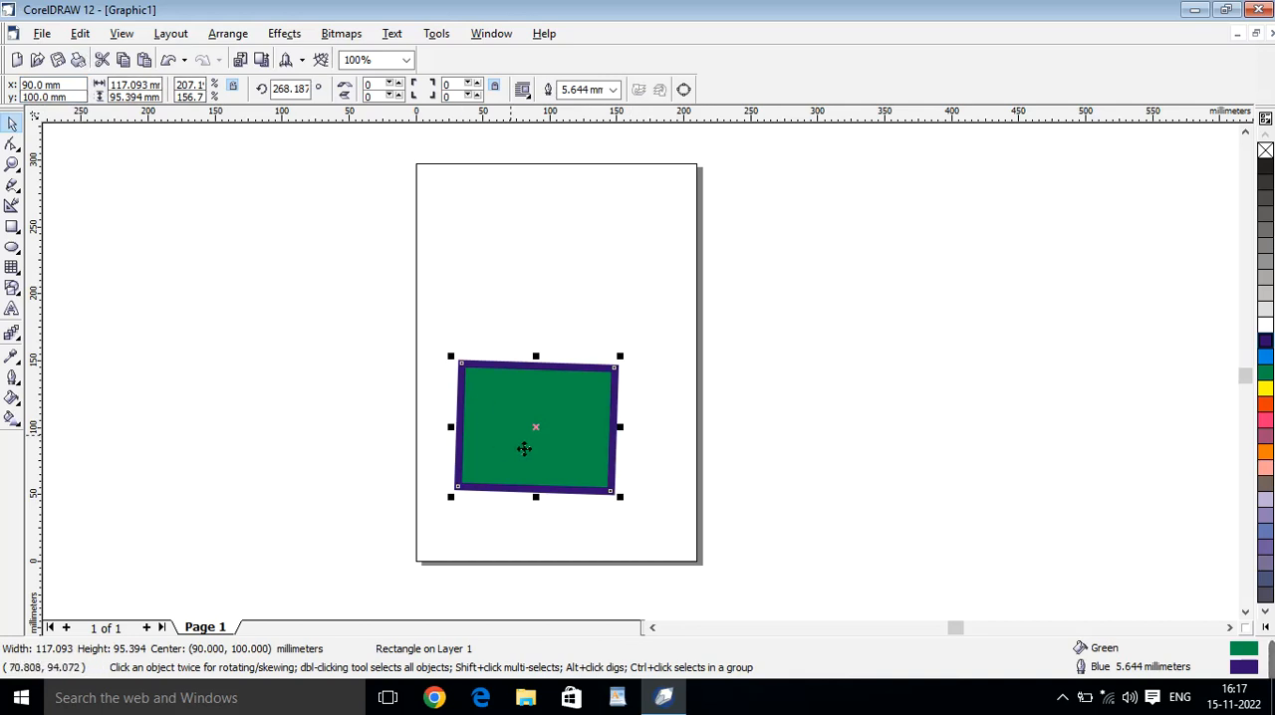
pyautogui.moveTo(568, 430); pyautogui.dragTo(568, 385)
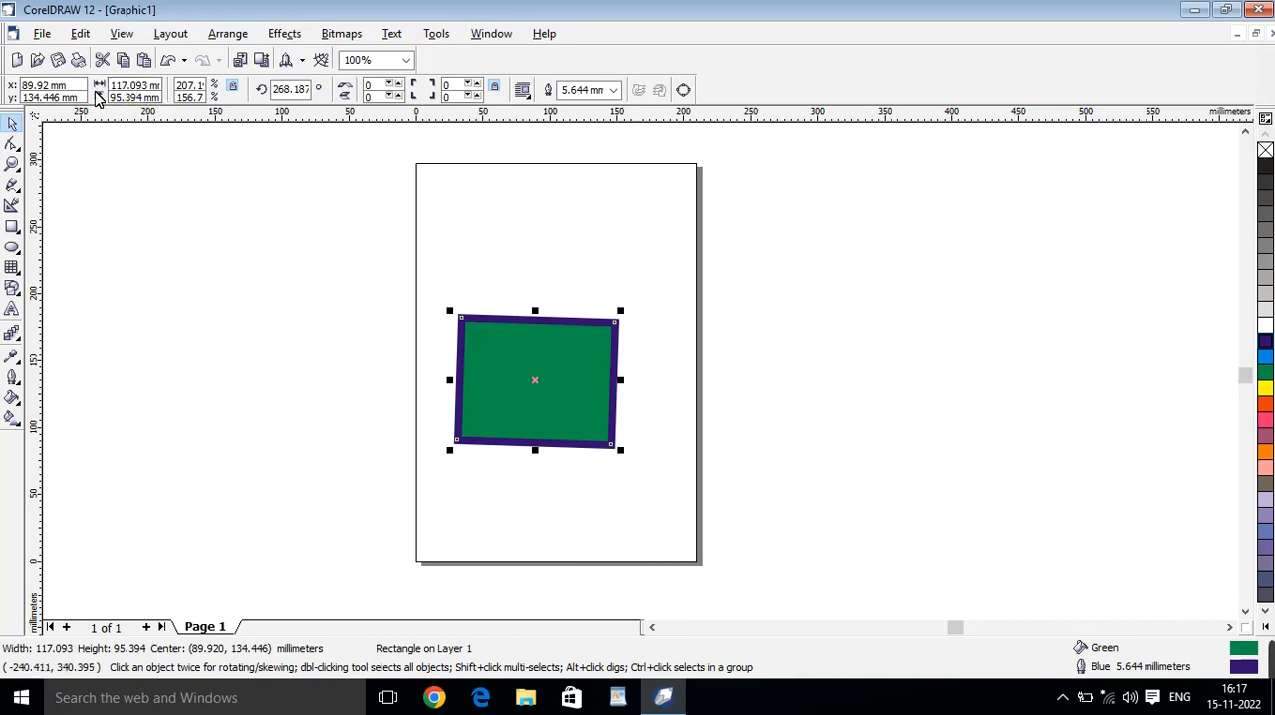
pyautogui.moveTo(549, 377); pyautogui.dragTo(544, 344)
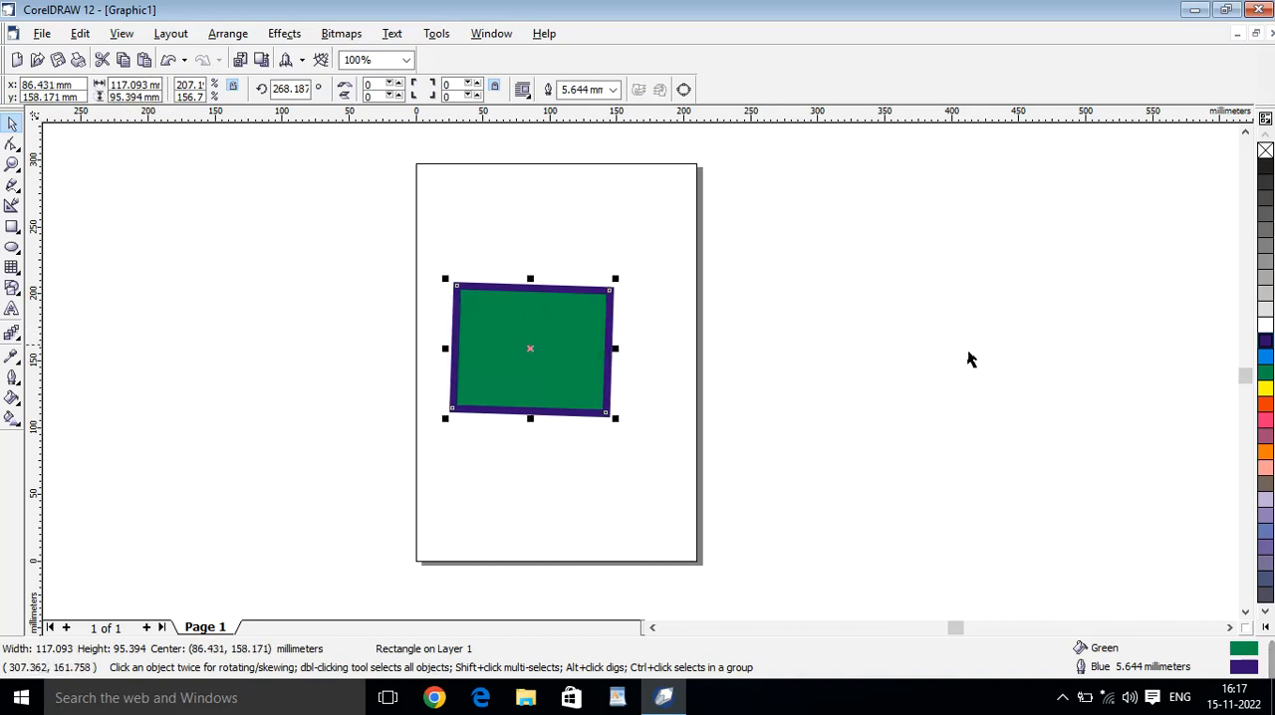
# Try several fill colours on the rectangle, ending with purple, and colour its outline magenta.
pyautogui.click(1265, 355)
pyautogui.click(1266, 373)
pyautogui.click(1265, 404)
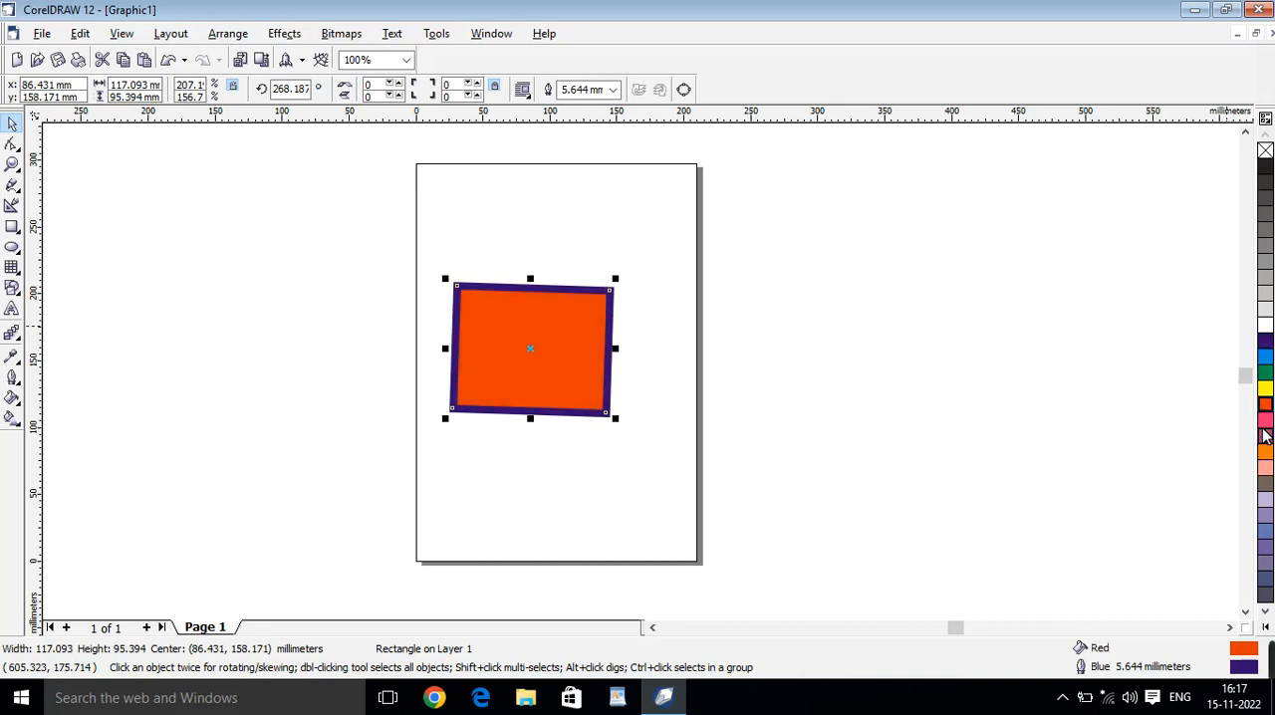
pyautogui.click(1265, 427)
pyautogui.rightClick(1265, 421)
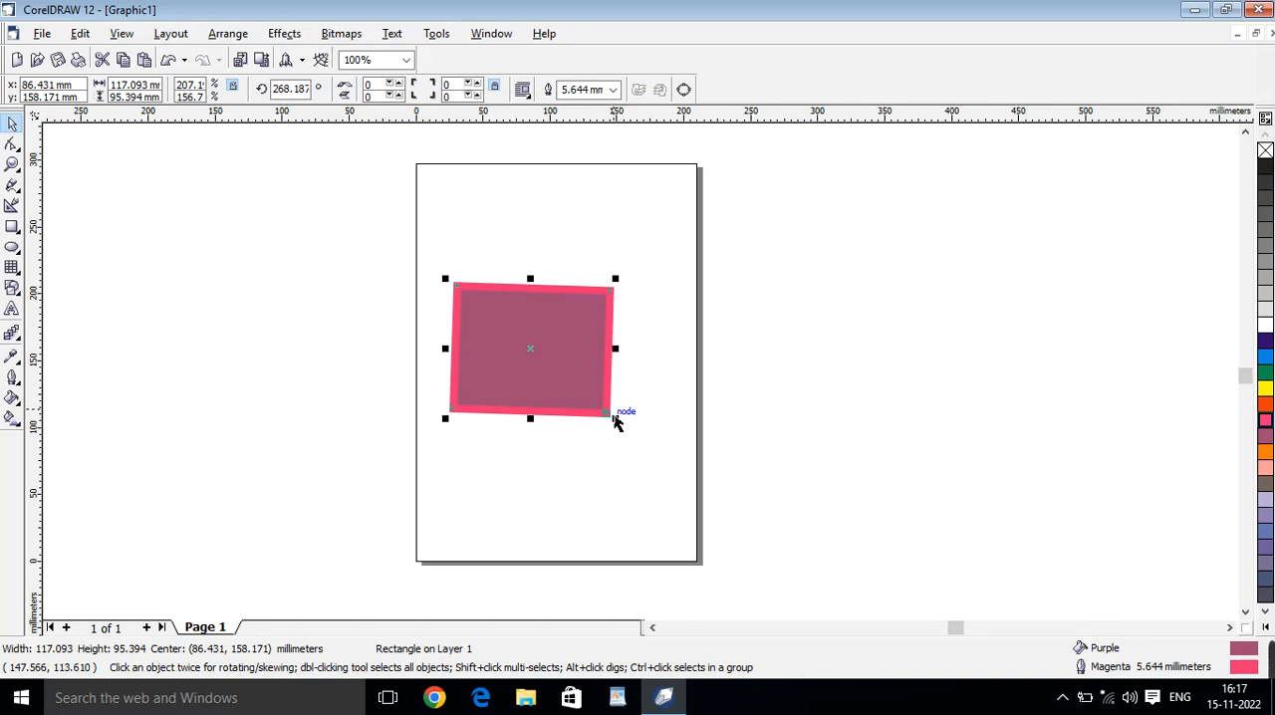
# Delete the rectangle and draw a new one about 118 by 112 mm in the upper part of the page.
pyautogui.press('Delete')
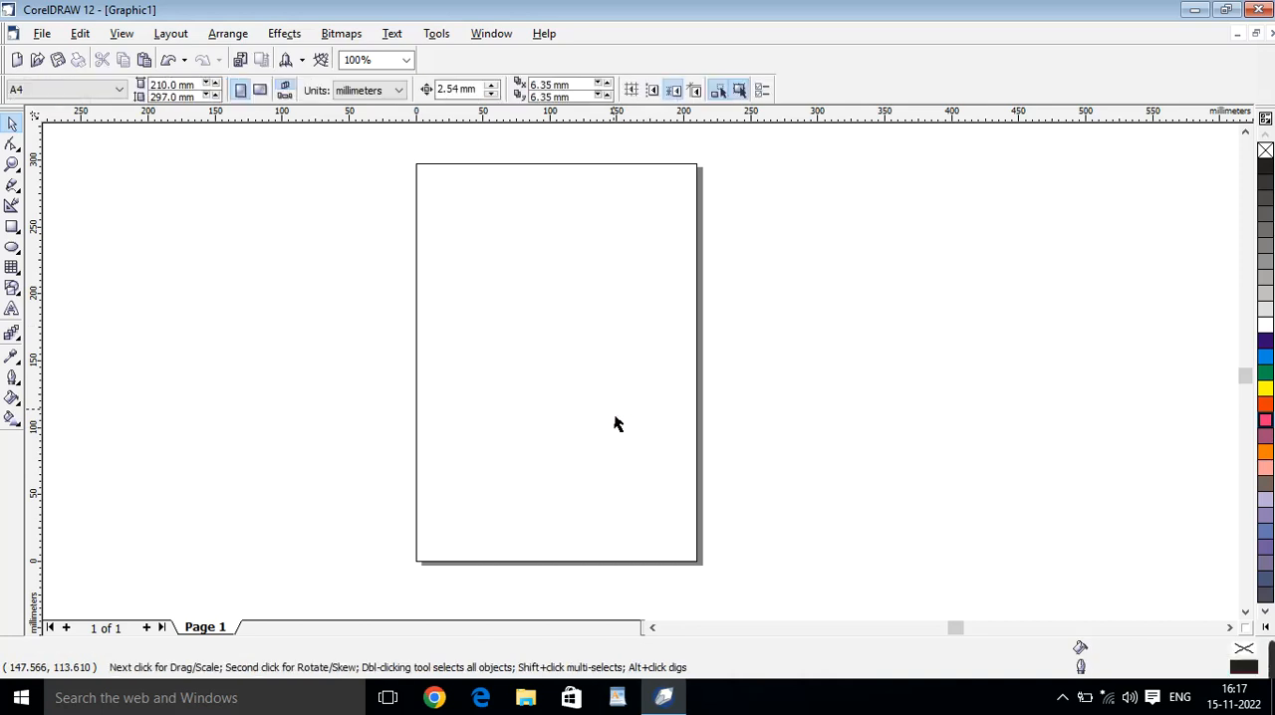
pyautogui.click(13, 234)
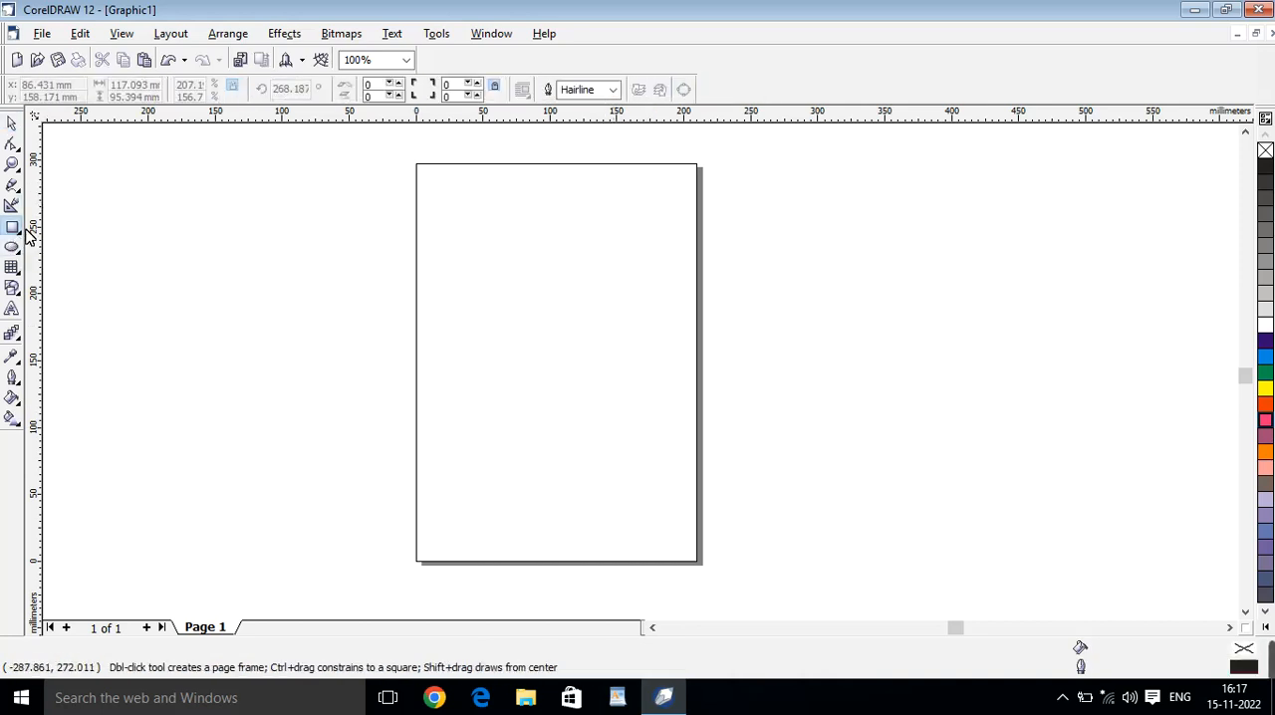
pyautogui.moveTo(452, 226); pyautogui.dragTo(611, 376)
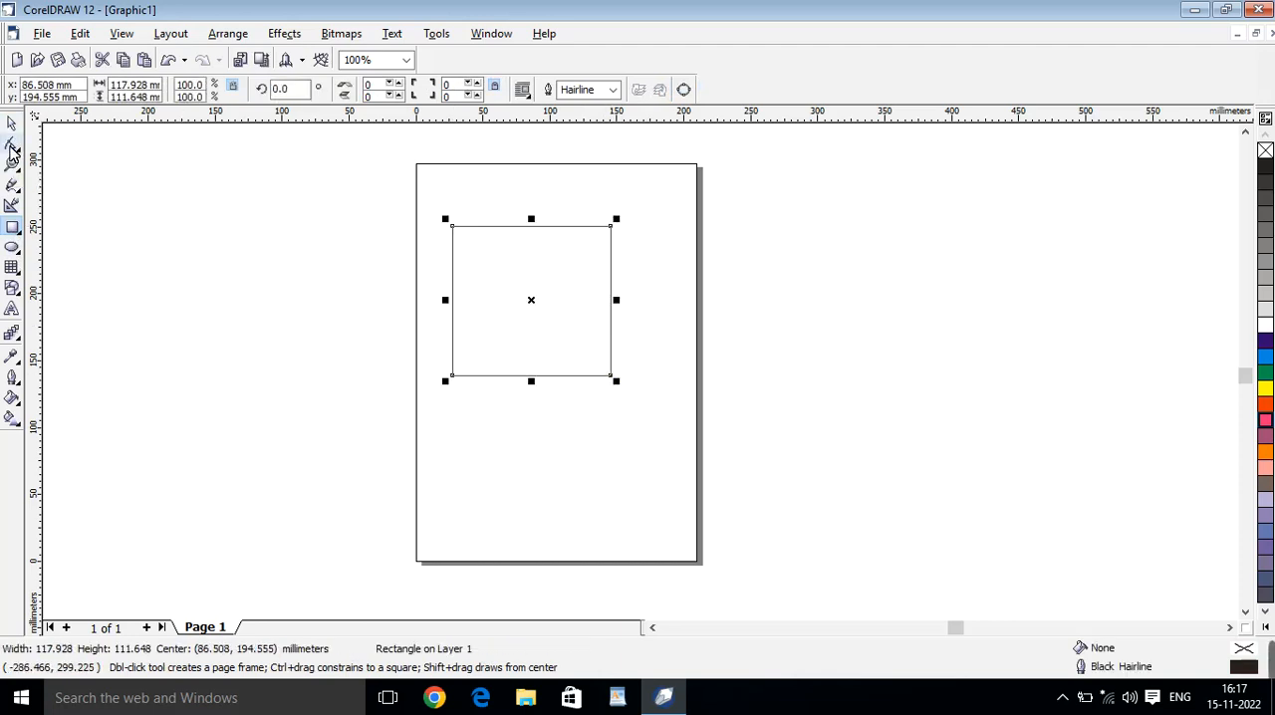
# Convert the new rectangle to curves for node editing with the Shape tool.
pyautogui.click(12, 146)
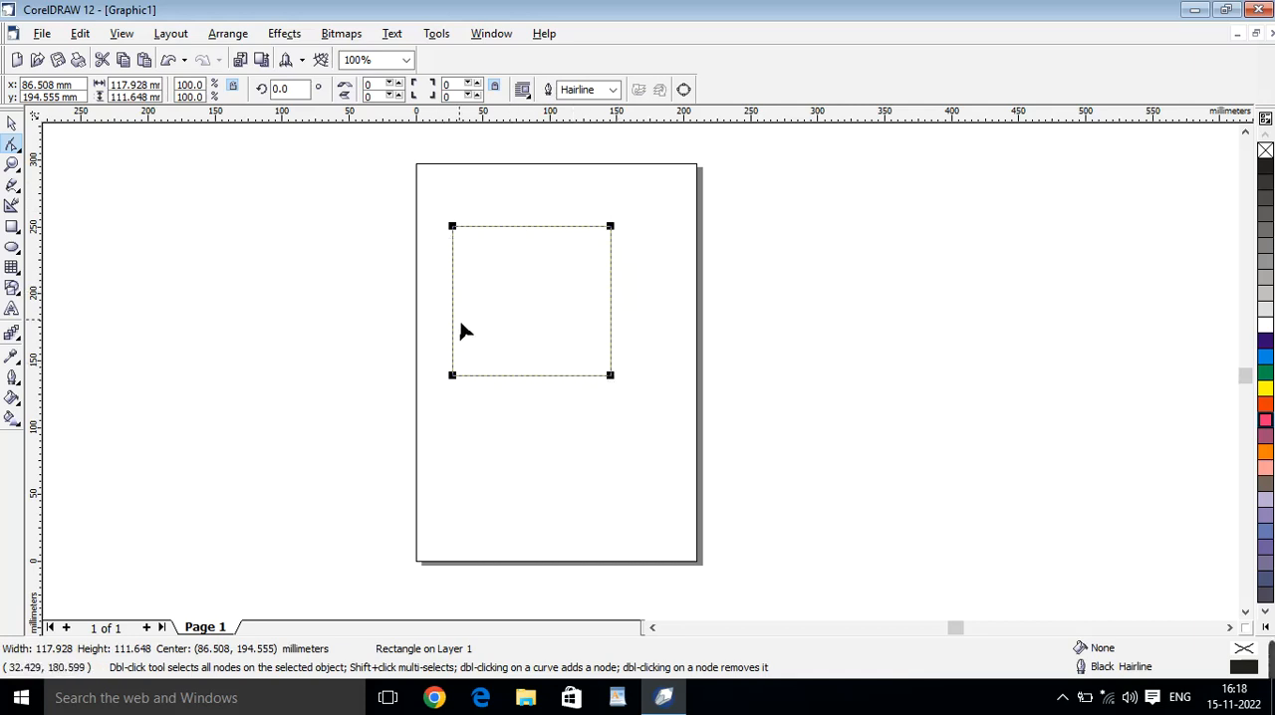
pyautogui.click(243, 33)
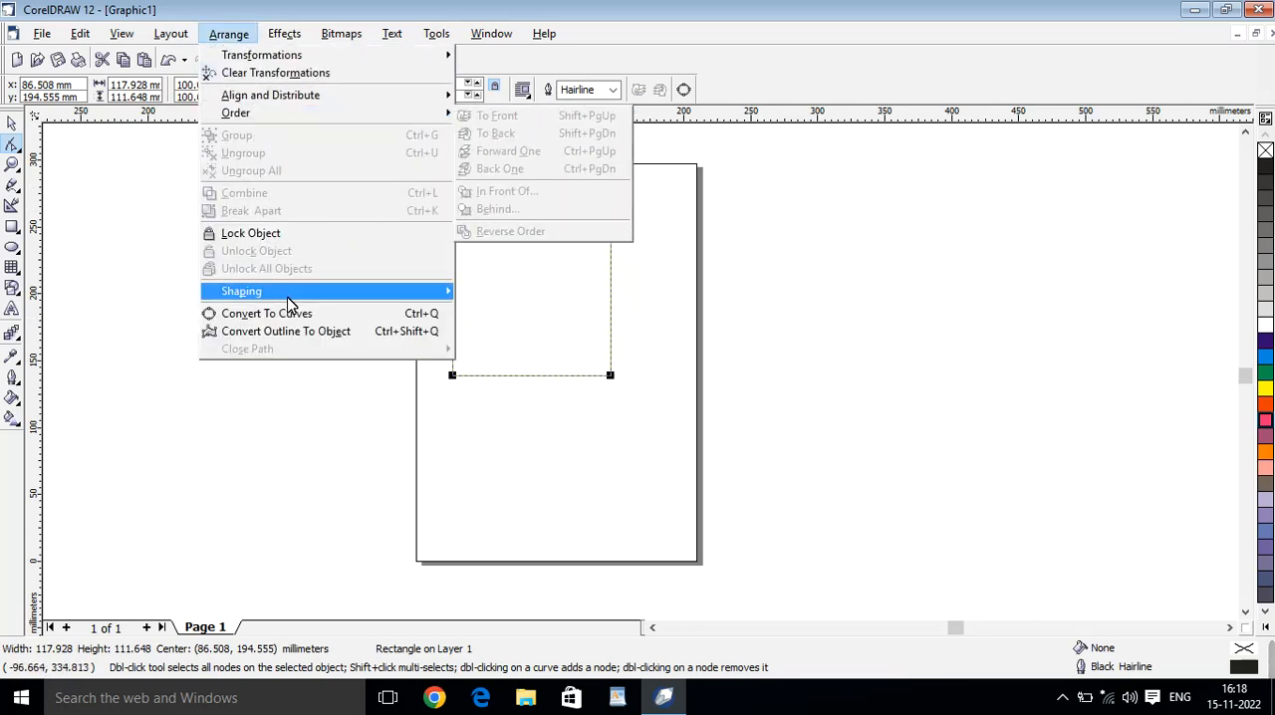
pyautogui.click(333, 318)
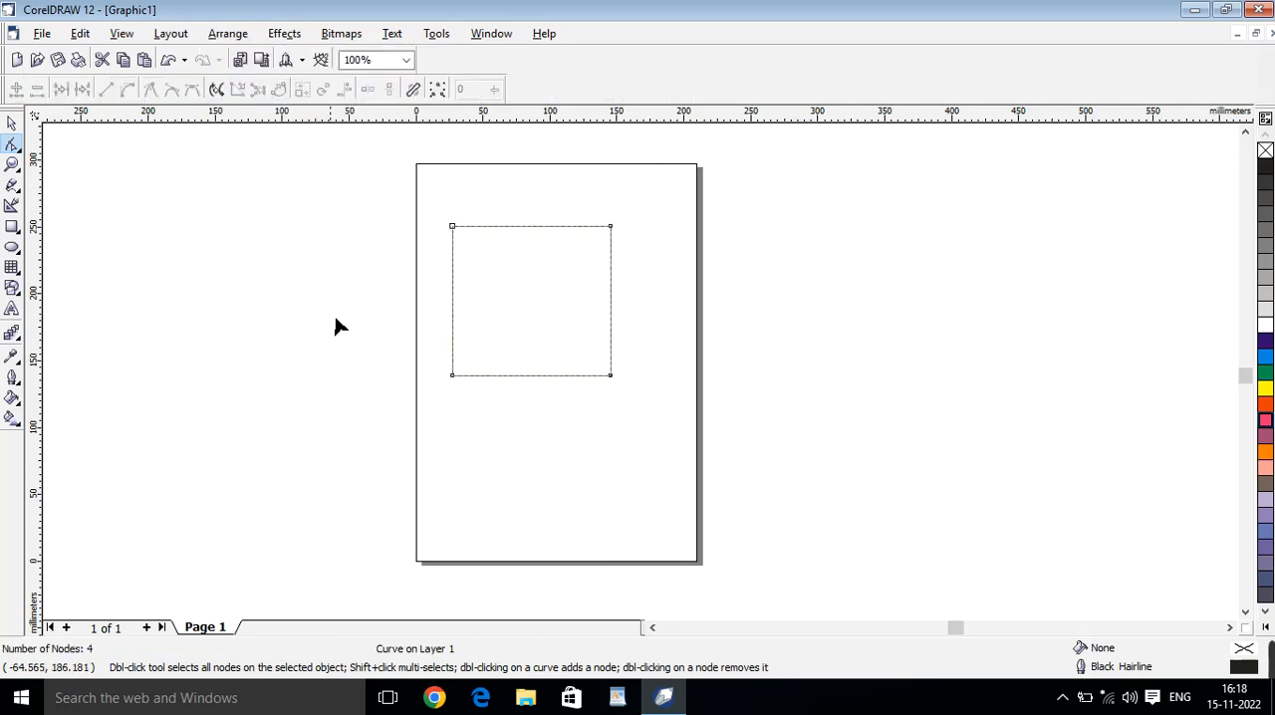
# Reshape the curve by moving its upper-left node to about (32, 273), upper-right to about (190, 270) and lower-right to about (167, 121) mm.
pyautogui.moveTo(594, 360); pyautogui.dragTo(536, 287)
pyautogui.moveTo(618, 387); pyautogui.dragTo(644, 492)
pyautogui.moveTo(613, 228); pyautogui.dragTo(671, 201)
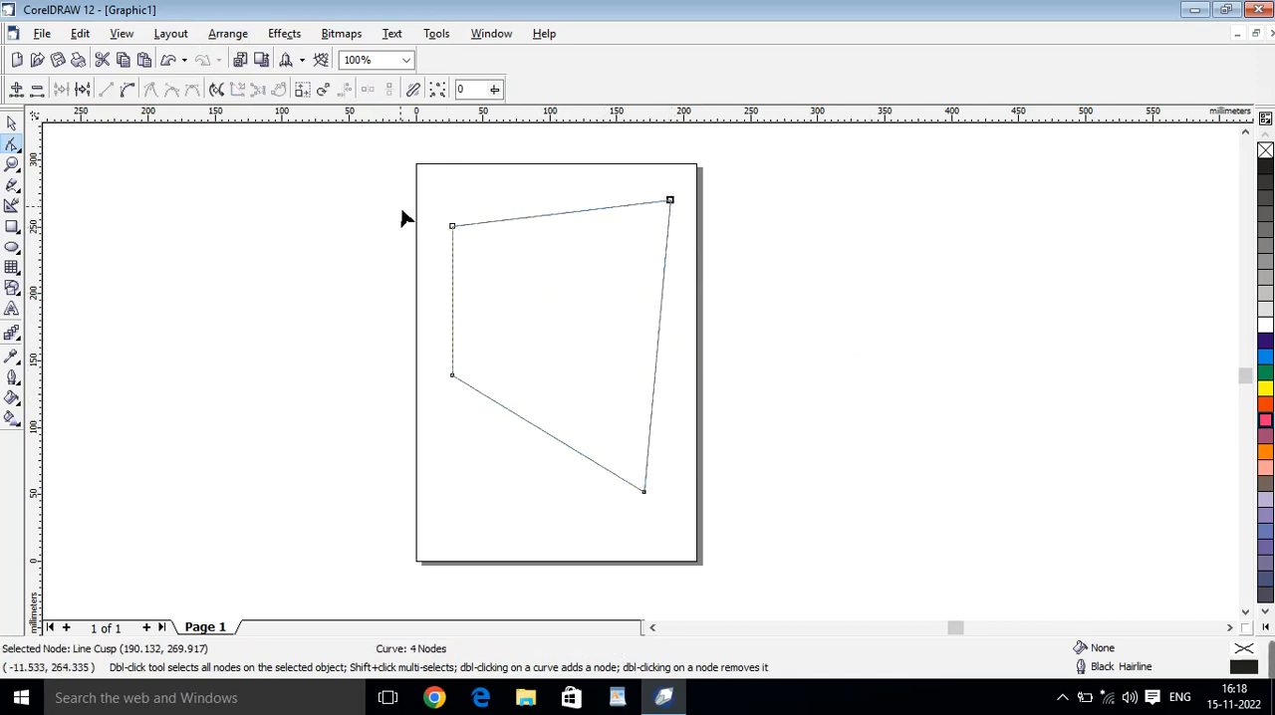
pyautogui.moveTo(457, 234); pyautogui.dragTo(458, 195)
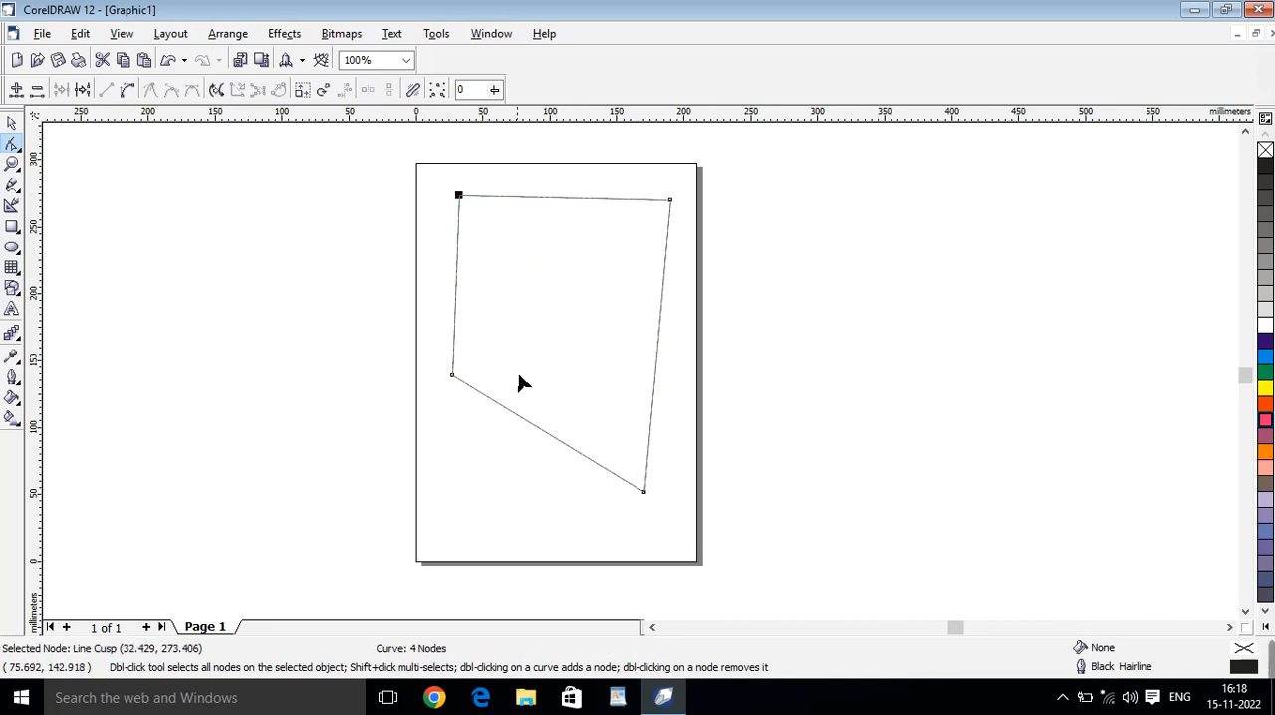
pyautogui.moveTo(647, 494); pyautogui.dragTo(641, 402)
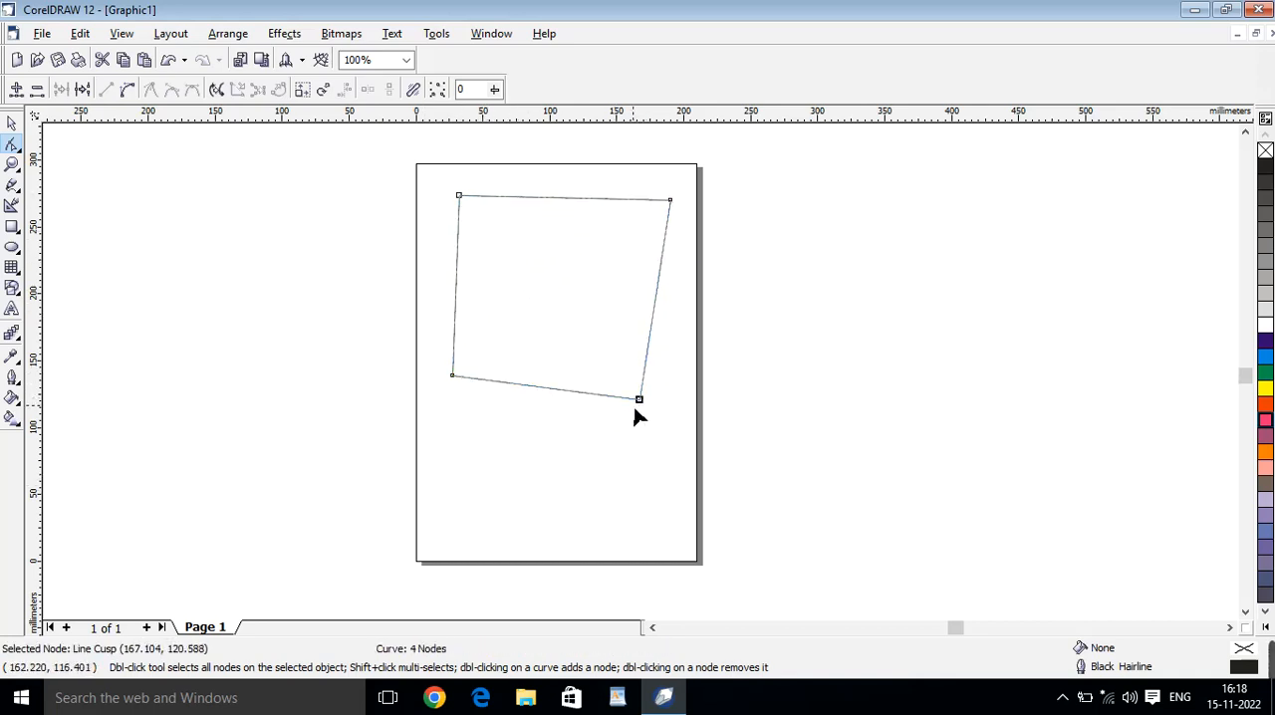
pyautogui.click(11, 123)
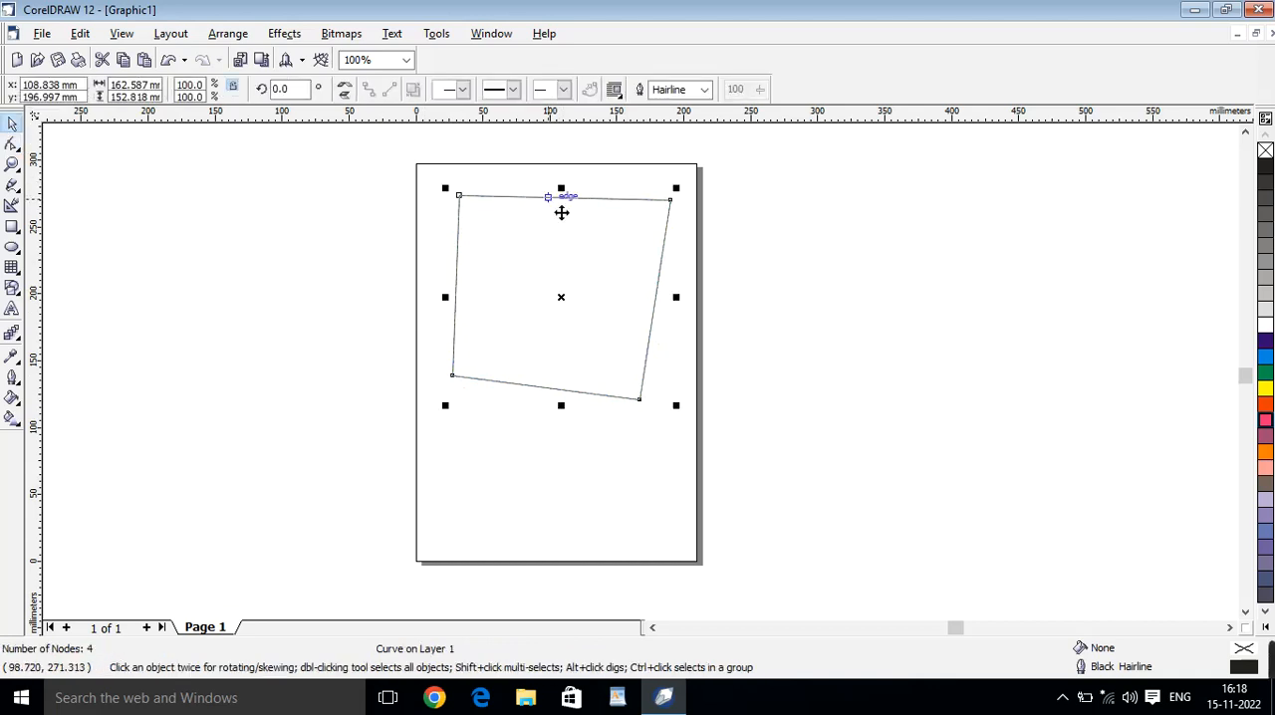
# Fill the reshaped curve with green and scale it down to about 96 by 90 mm.
pyautogui.click(1263, 371)
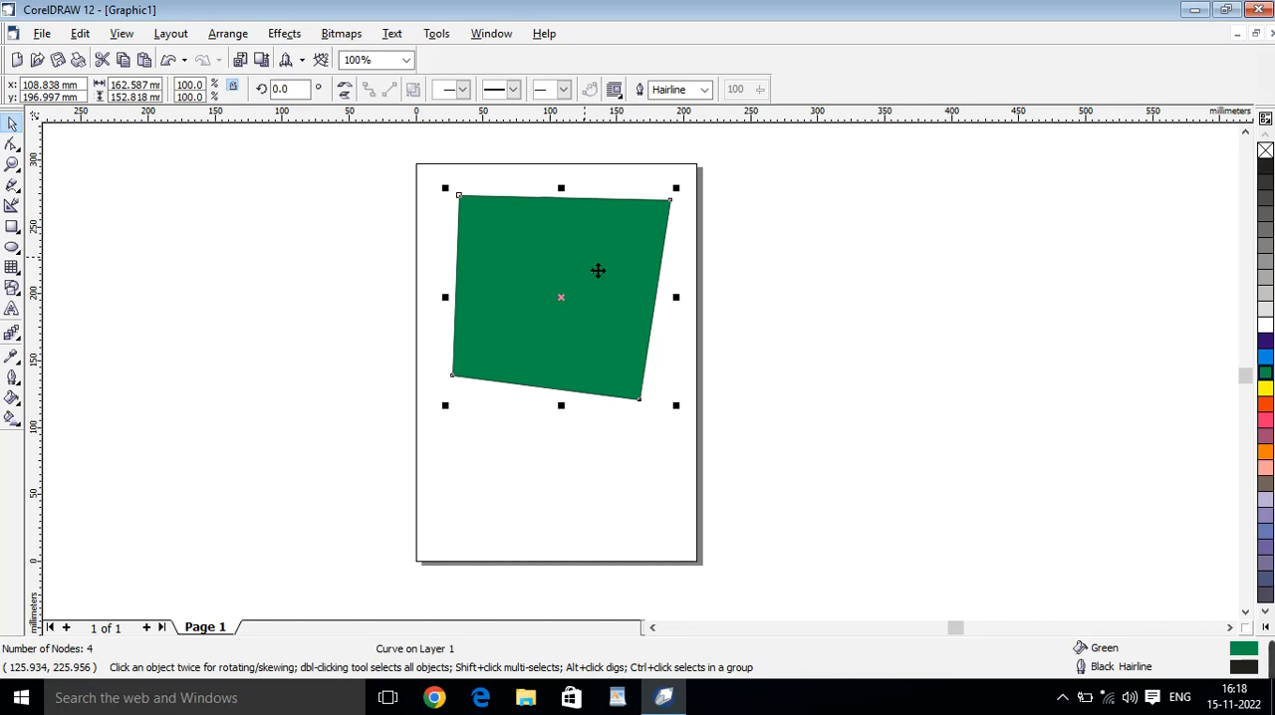
pyautogui.moveTo(610, 281); pyautogui.dragTo(610, 314)
pyautogui.moveTo(677, 223); pyautogui.dragTo(634, 316)
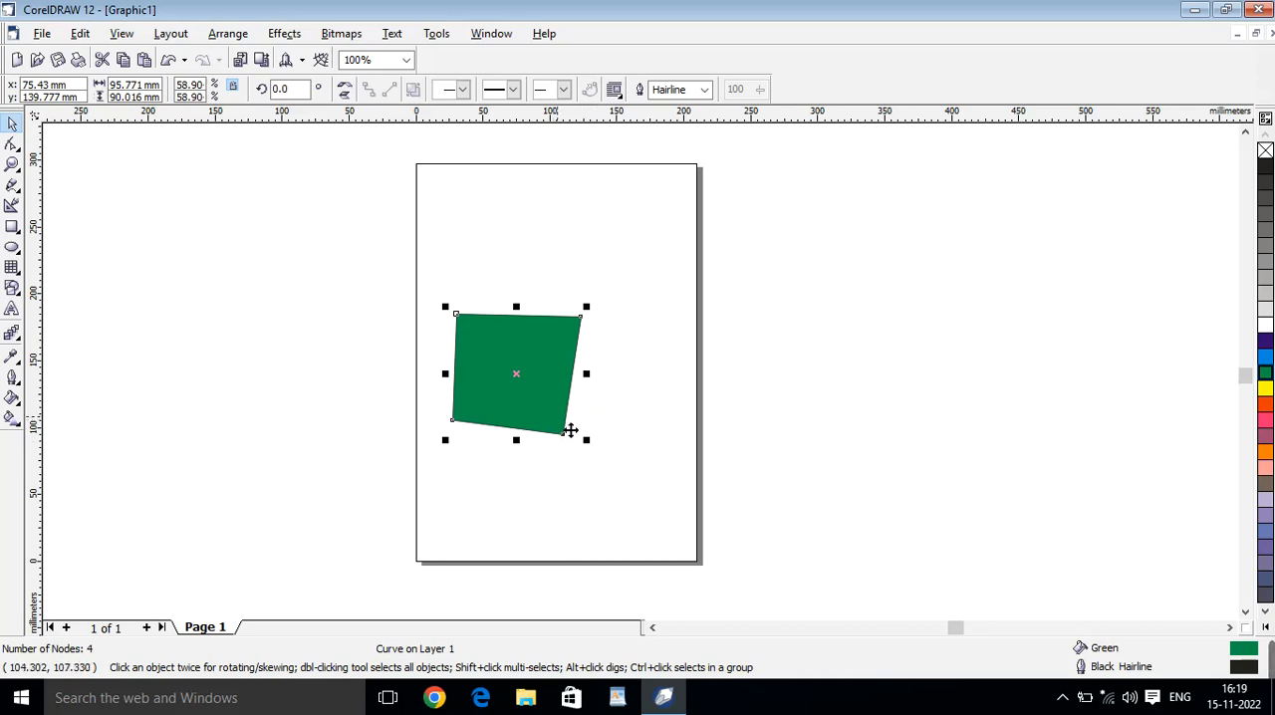
# Delete the green curve and draw a right-pointing block arrow about 82 by 49 mm in the middle of the page.
pyautogui.press('Delete')
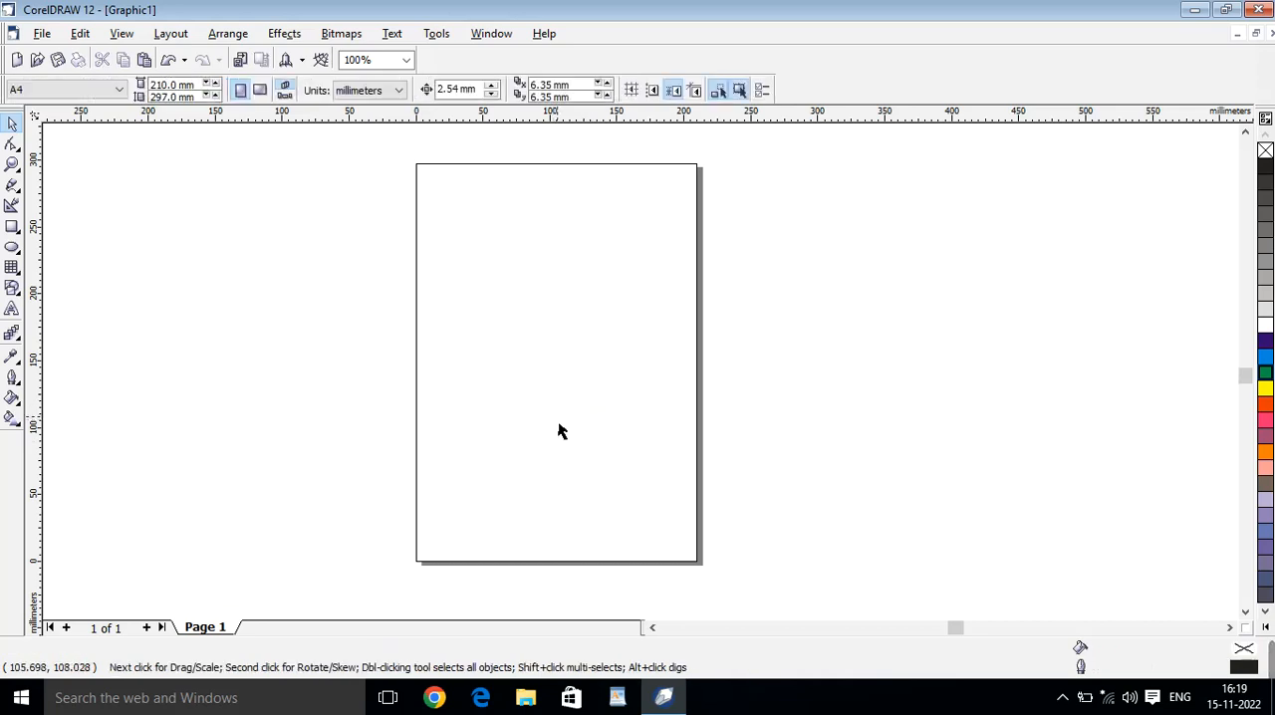
pyautogui.rightClick(10, 292)
pyautogui.press('Escape')
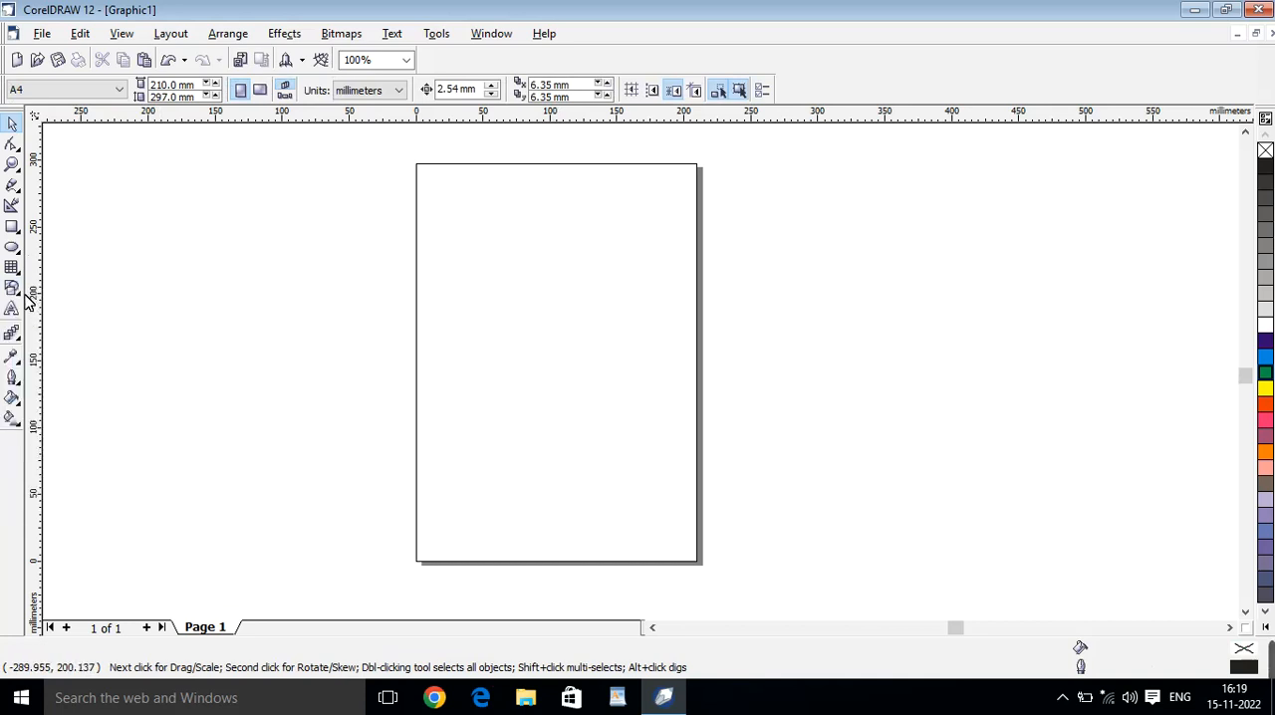
pyautogui.click(13, 288)
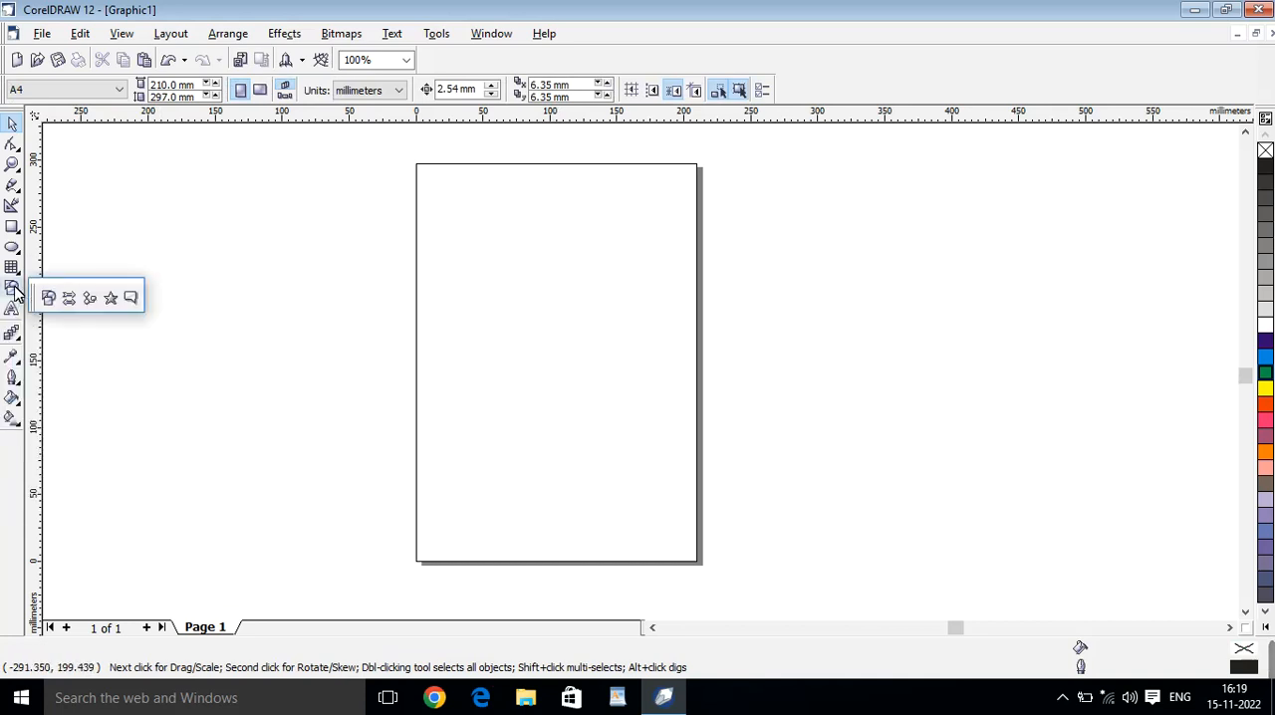
pyautogui.click(70, 298)
pyautogui.moveTo(466, 264); pyautogui.dragTo(589, 342)
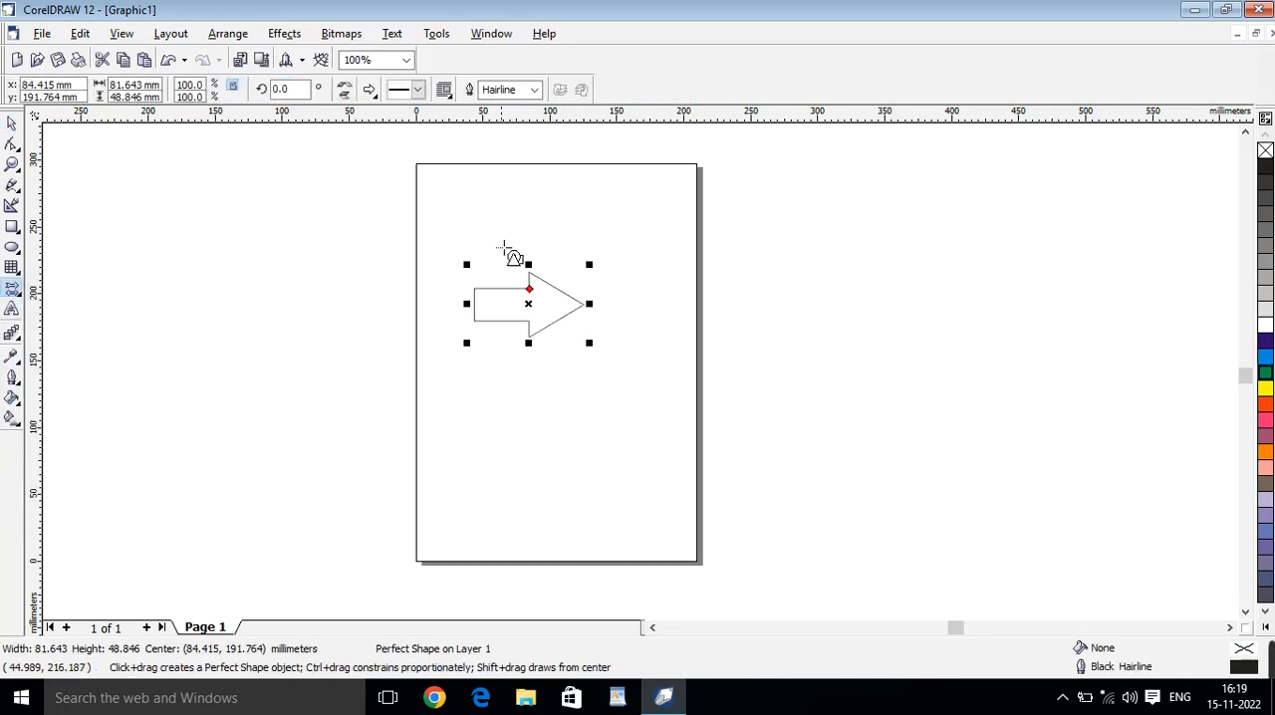
# Draw an upward-pointing block arrow about 37 by 31 mm below the right-pointing arrow.
pyautogui.click(369, 91)
pyautogui.click(421, 134)
pyautogui.moveTo(524, 396); pyautogui.dragTo(588, 451)
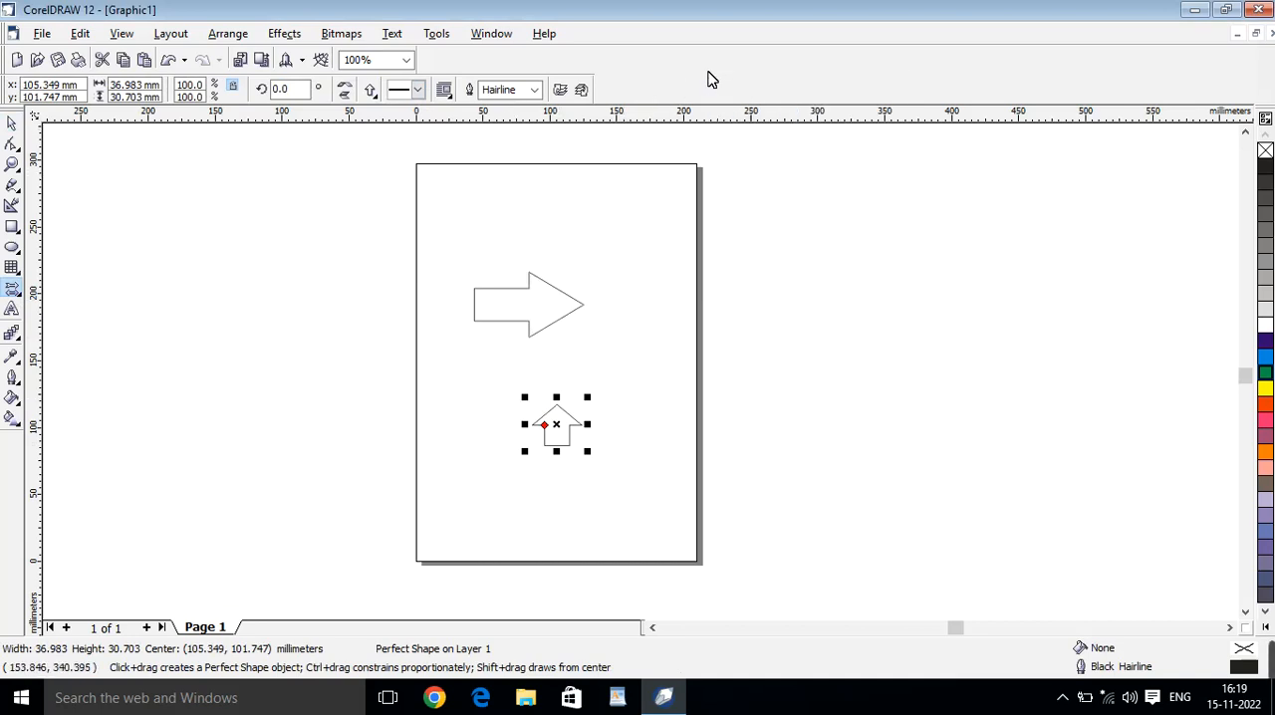
# Show the Default RGB color palette and hide the Default CMYK palette.
pyautogui.rightClick(1009, 193)
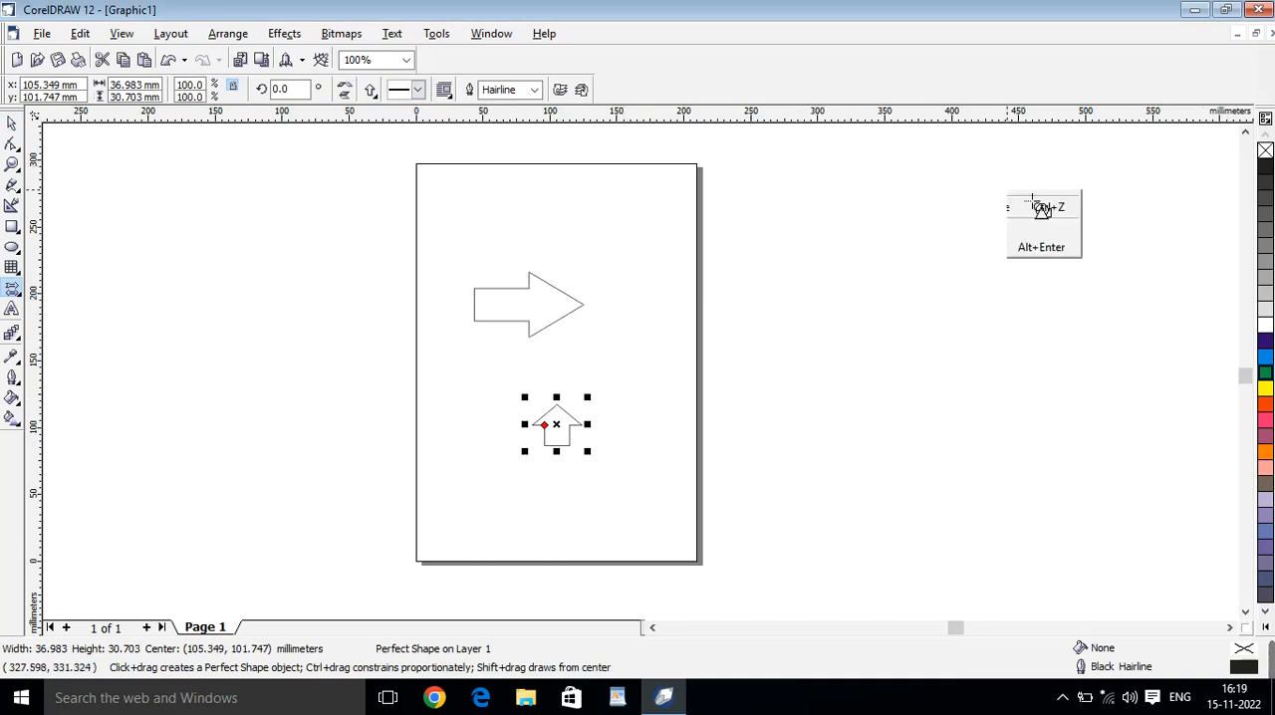
pyautogui.moveTo(1046, 218)
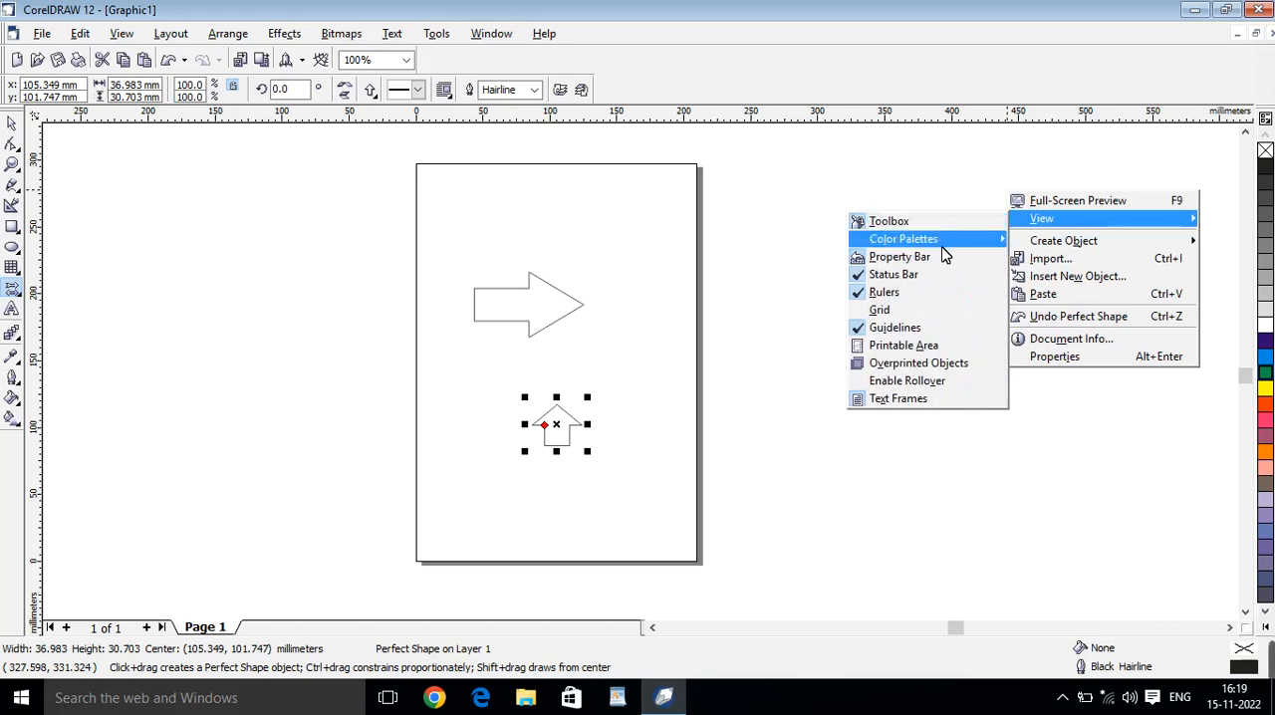
pyautogui.moveTo(941, 249)
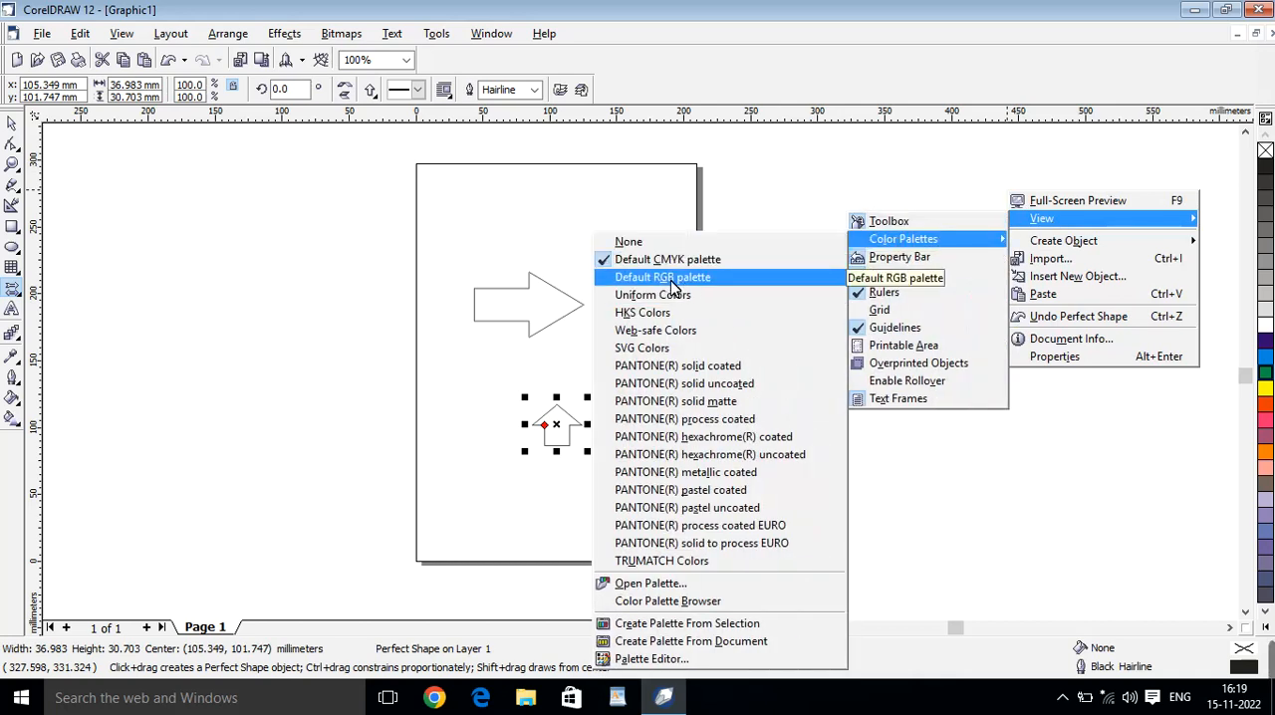
pyautogui.click(673, 284)
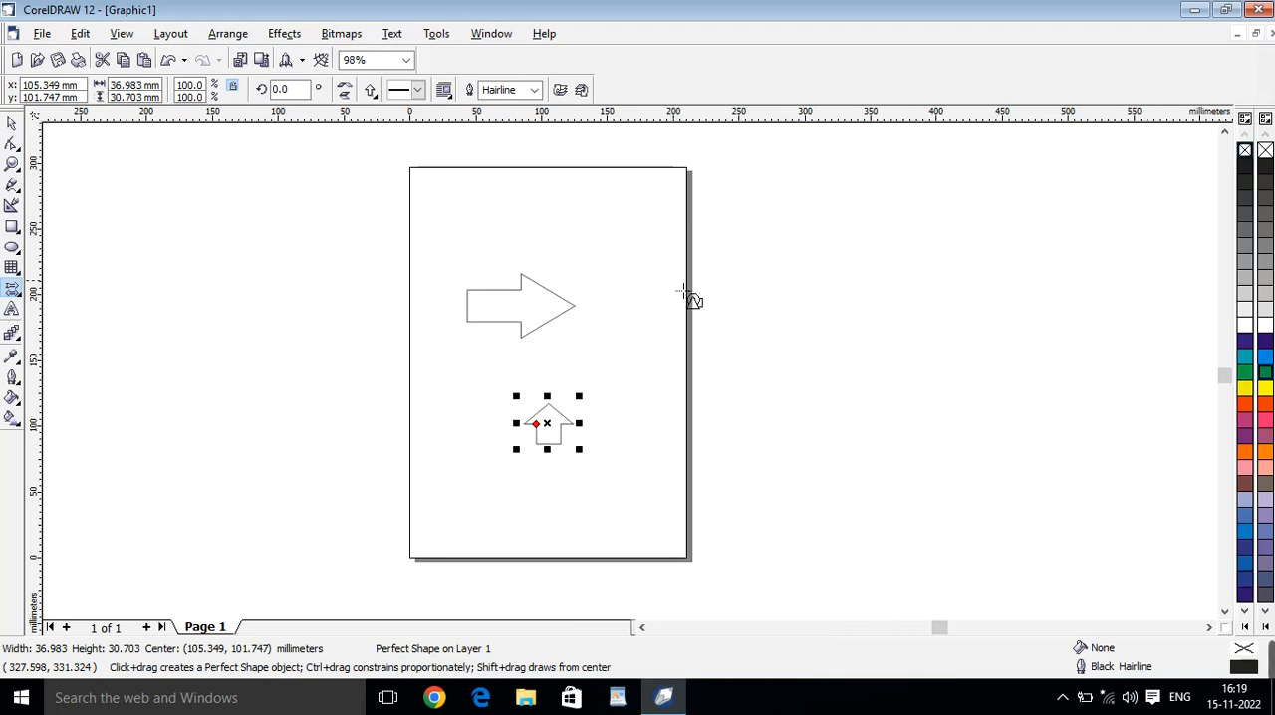
pyautogui.rightClick(778, 228)
pyautogui.moveTo(835, 249)
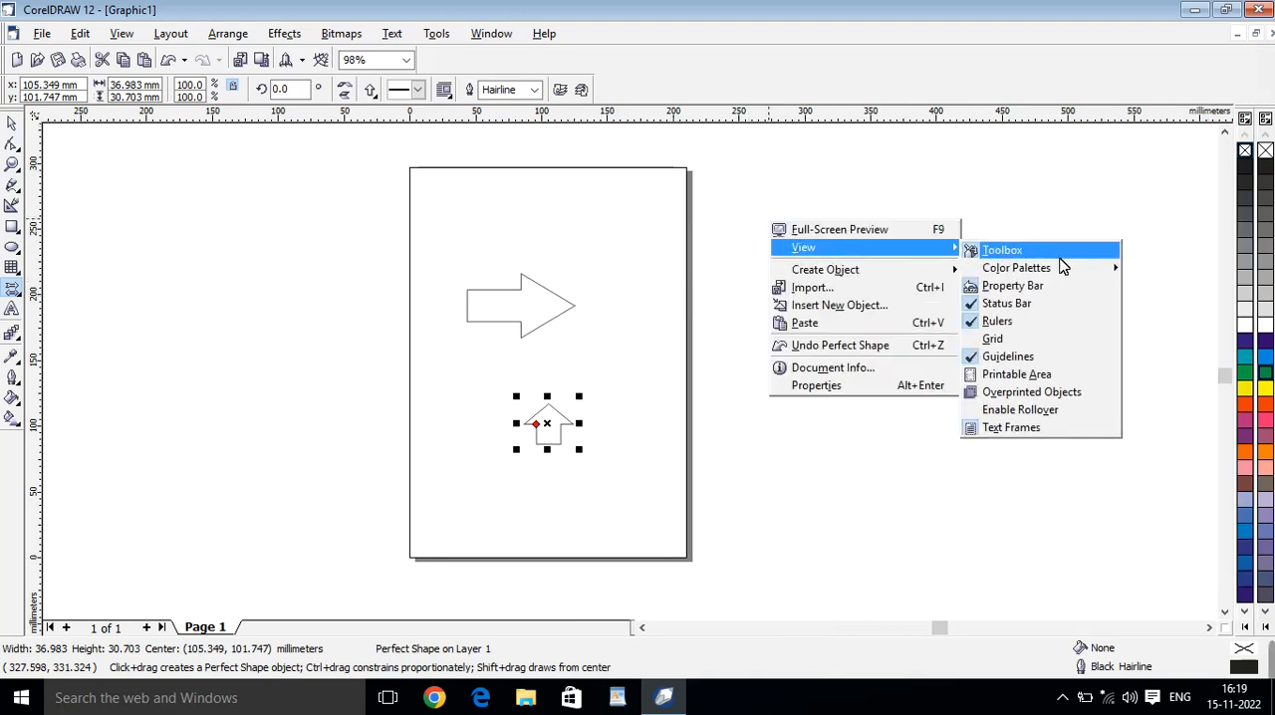
pyautogui.moveTo(1071, 269)
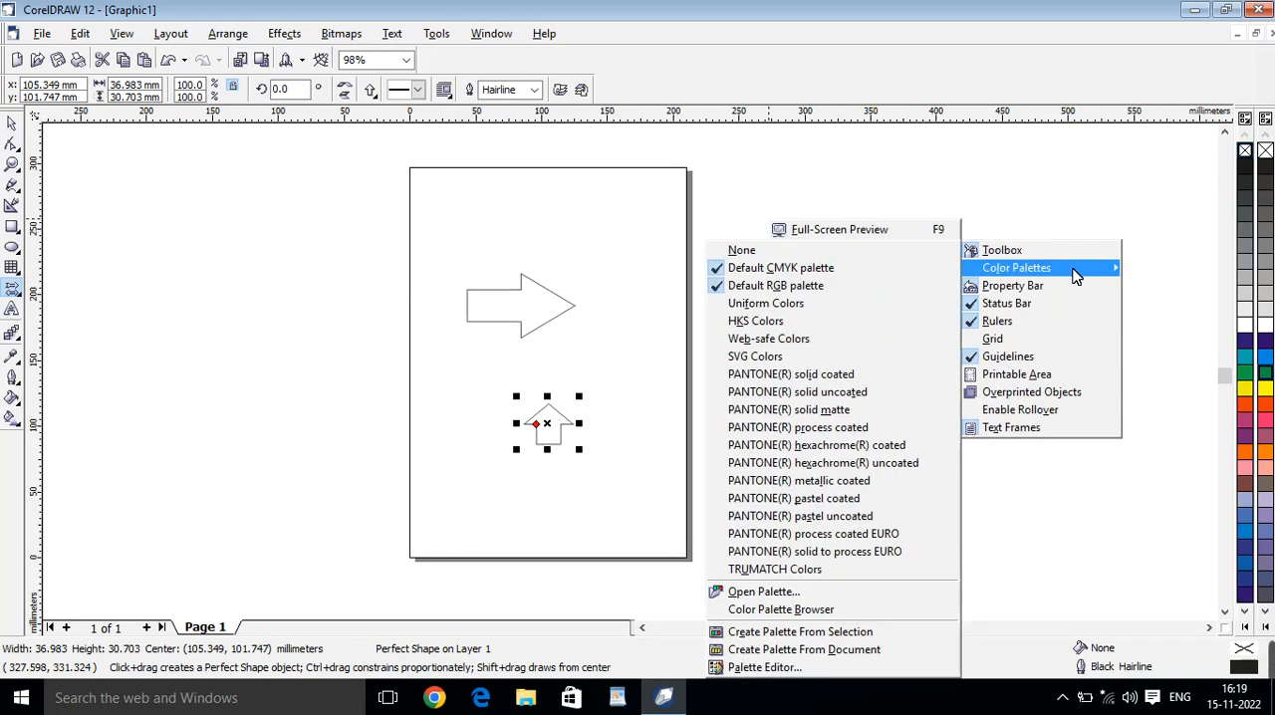
pyautogui.click(819, 269)
# Hide the Default RGB color palette and show it again.
pyautogui.rightClick(855, 261)
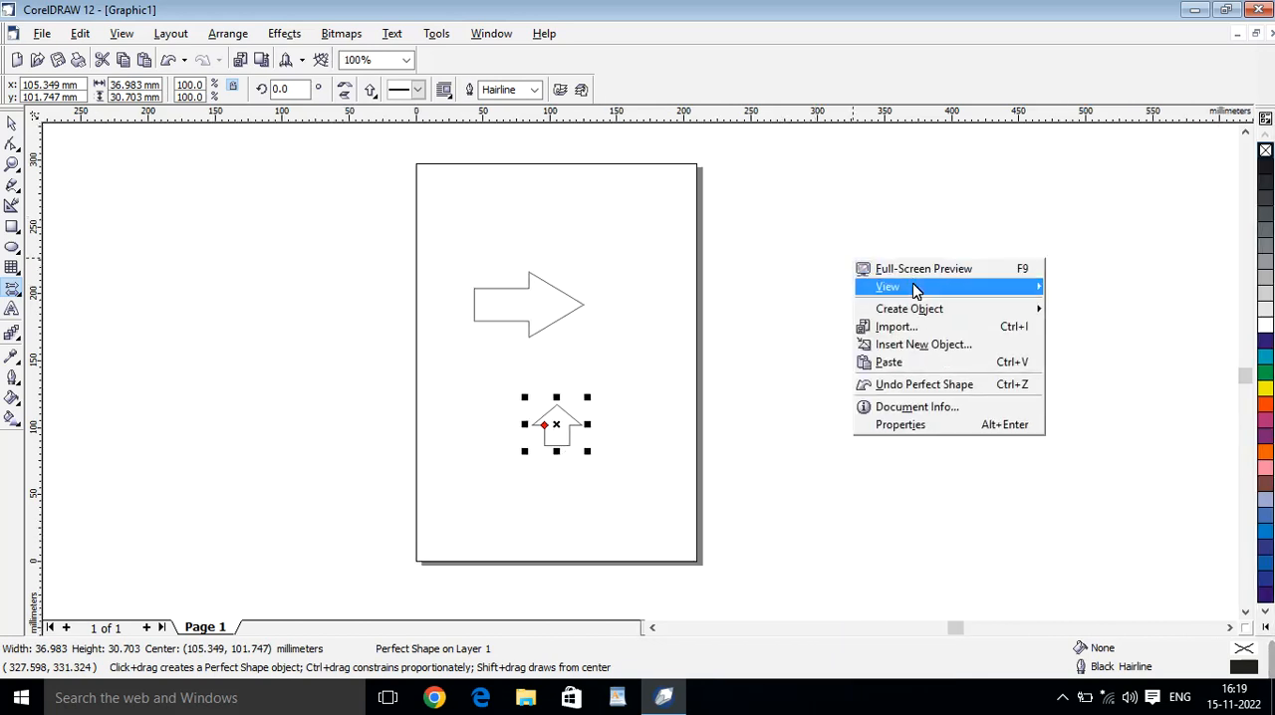
pyautogui.moveTo(917, 288)
pyautogui.moveTo(1100, 308)
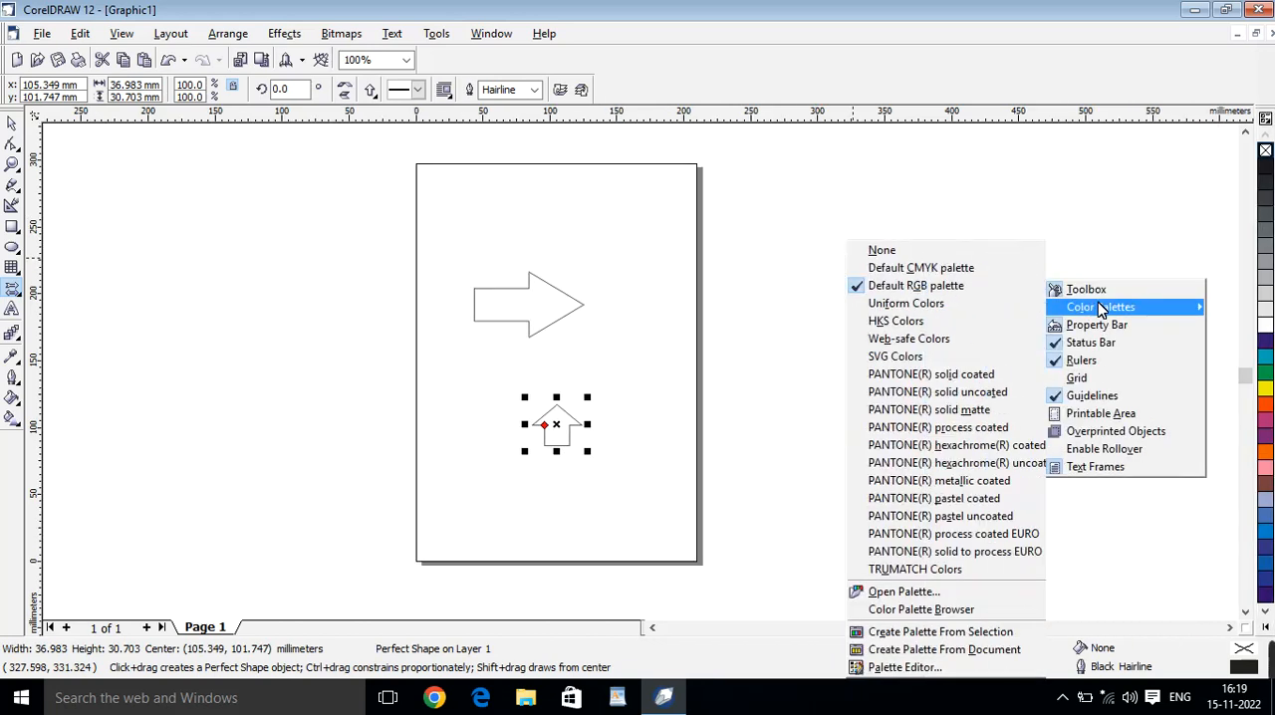
pyautogui.click(932, 287)
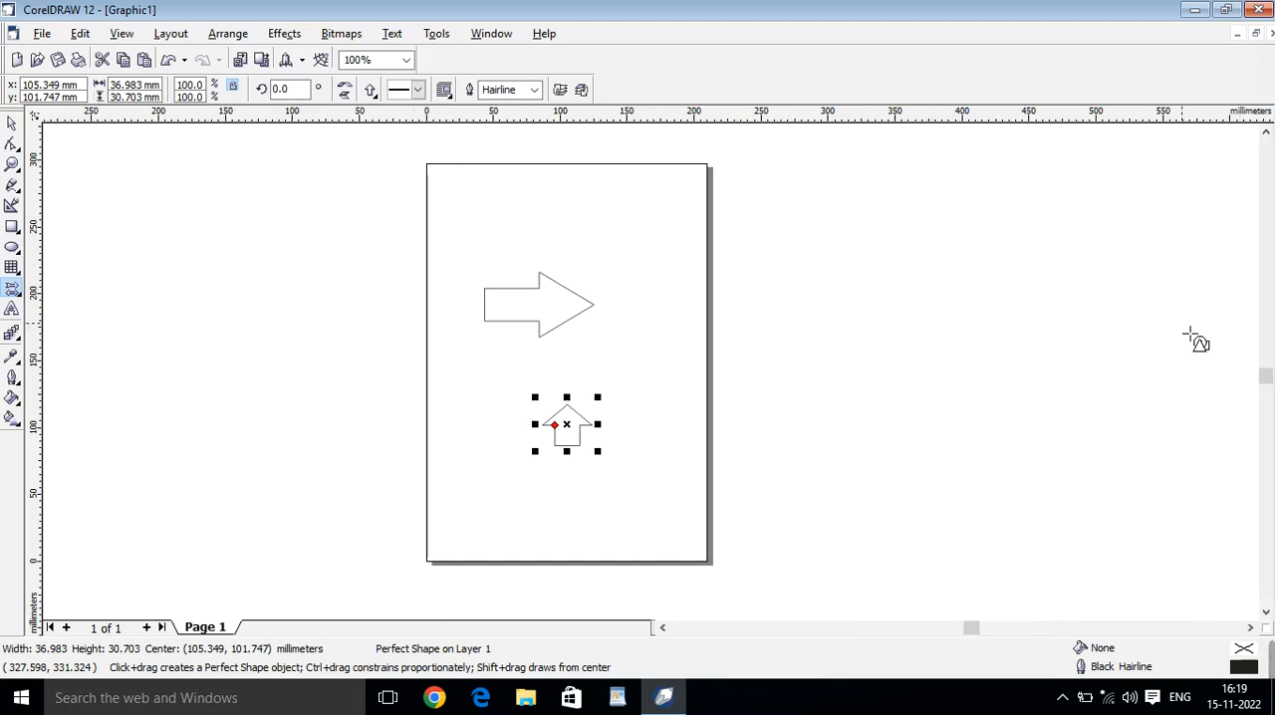
pyautogui.rightClick(888, 239)
pyautogui.moveTo(1003, 271)
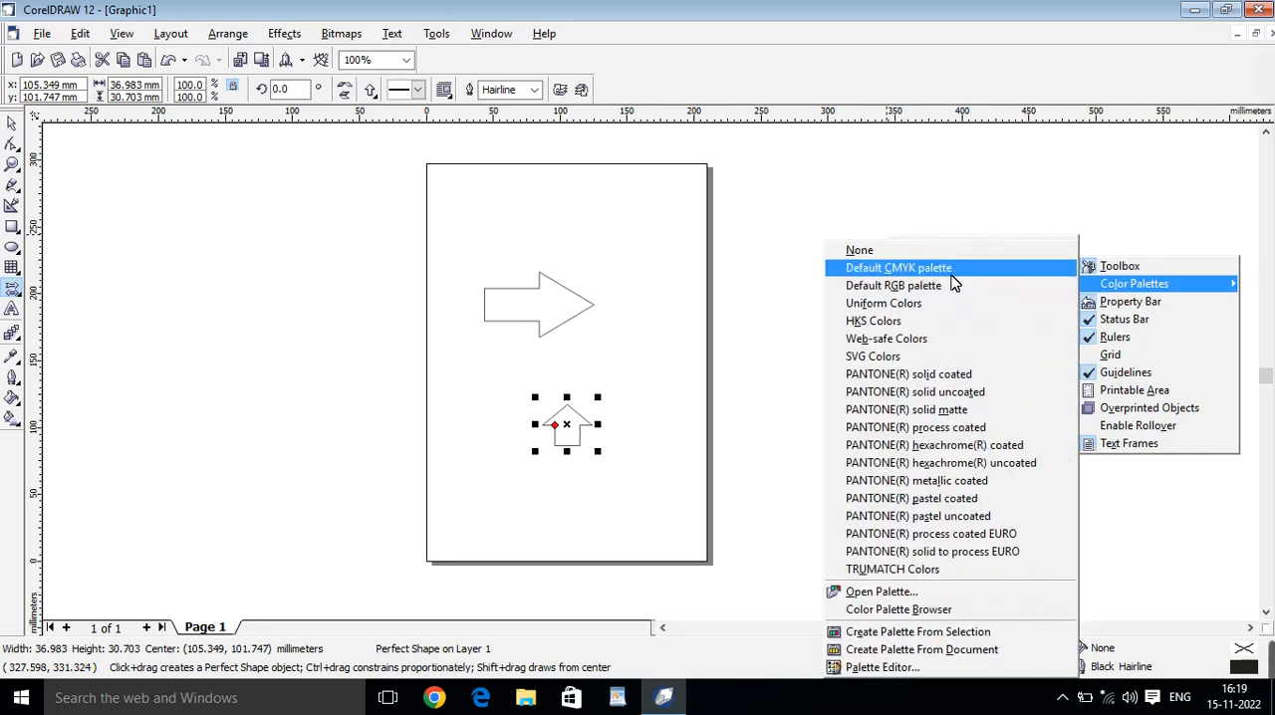
pyautogui.click(953, 289)
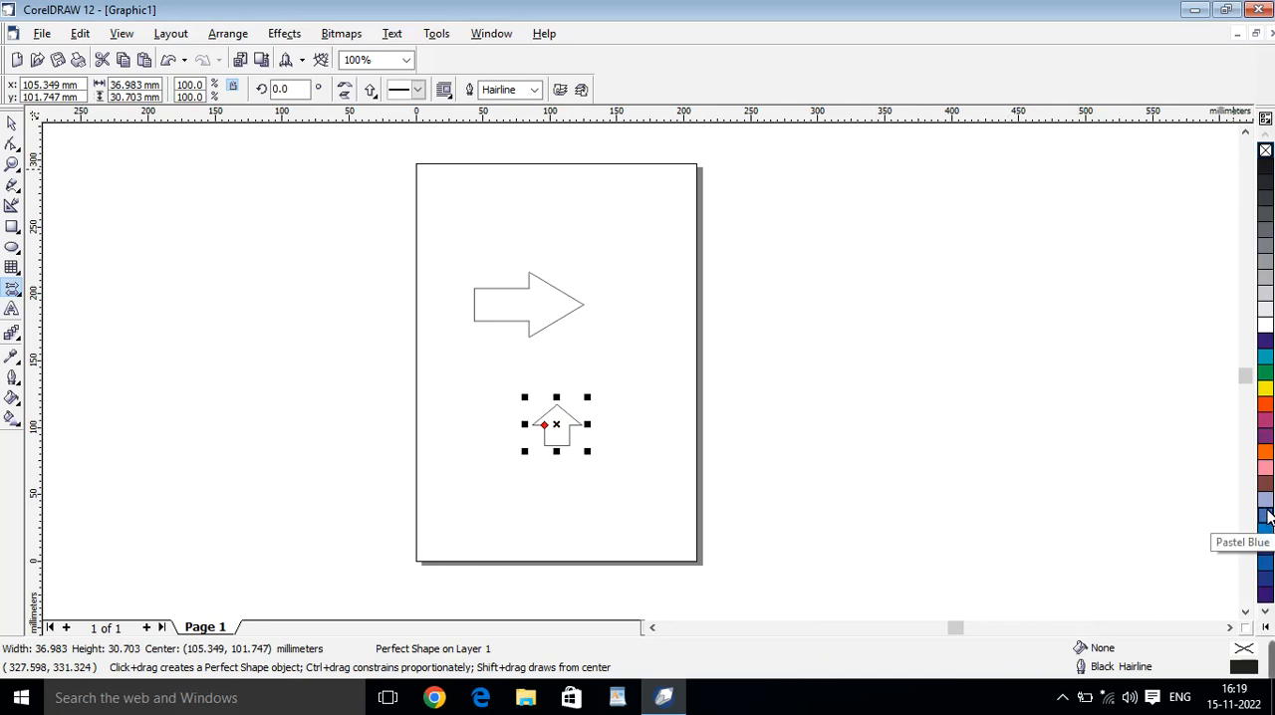
# Move the right-pointing arrow to the page's upper-left area, and enlarge the upward arrow to about 53 by 44 mm, centred near (132, 181) mm.
pyautogui.click(11, 124)
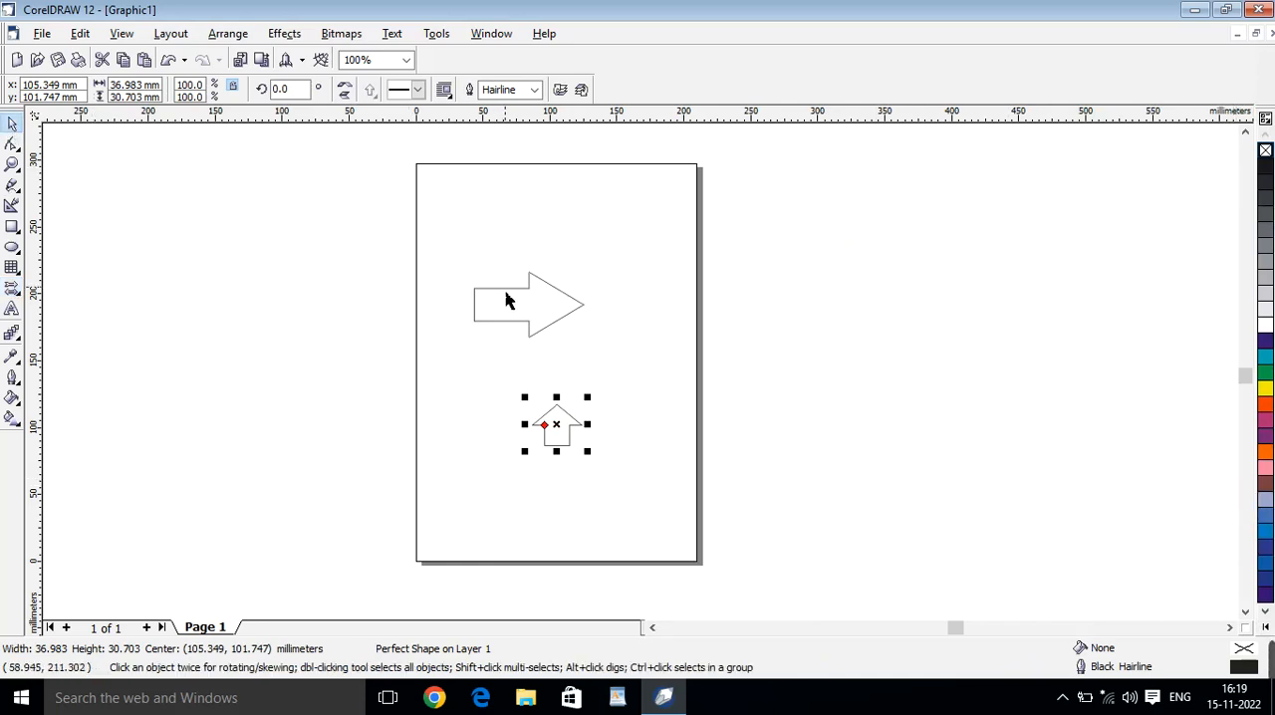
pyautogui.moveTo(510, 305); pyautogui.dragTo(470, 210)
pyautogui.moveTo(578, 427); pyautogui.dragTo(657, 380)
pyautogui.click(650, 264)
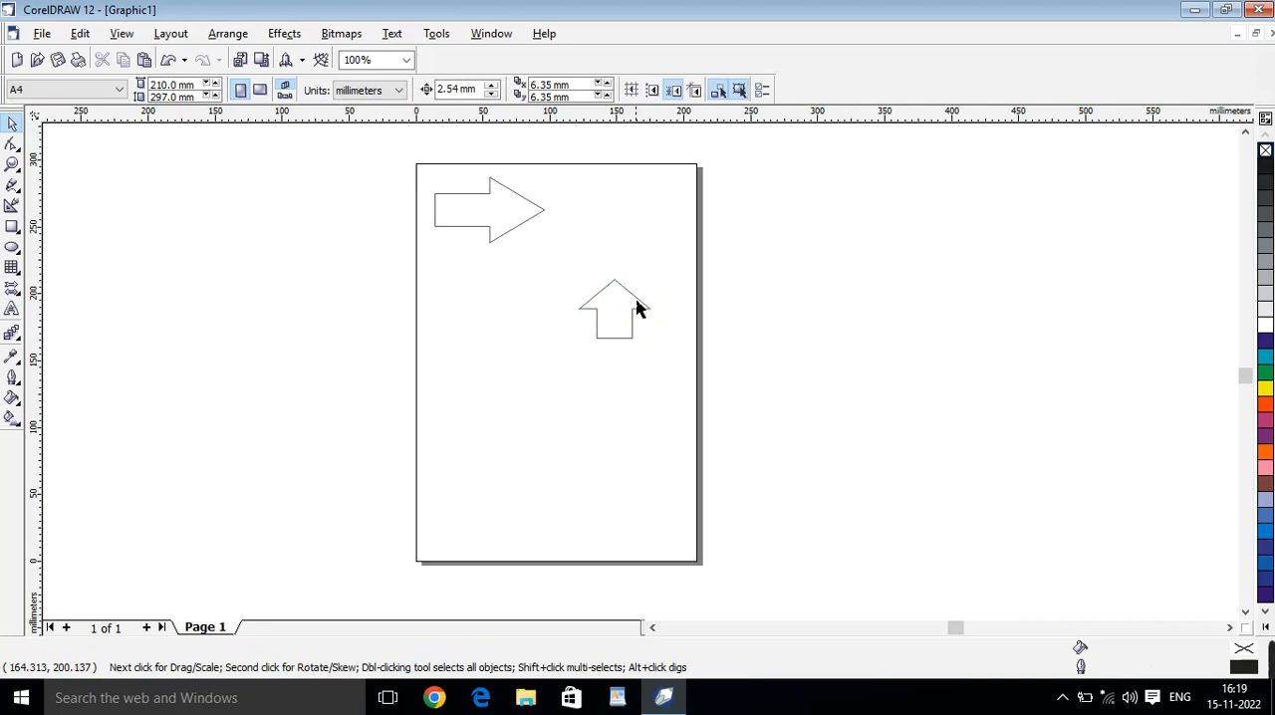
pyautogui.moveTo(637, 304)
pyautogui.mouseDown()
pyautogui.moveTo(661, 412)
pyautogui.moveTo(658, 303)
pyautogui.moveTo(671, 422)
pyautogui.moveTo(646, 339)
pyautogui.moveTo(652, 282)
pyautogui.moveTo(644, 339)
pyautogui.moveTo(629, 322)
pyautogui.mouseUp()
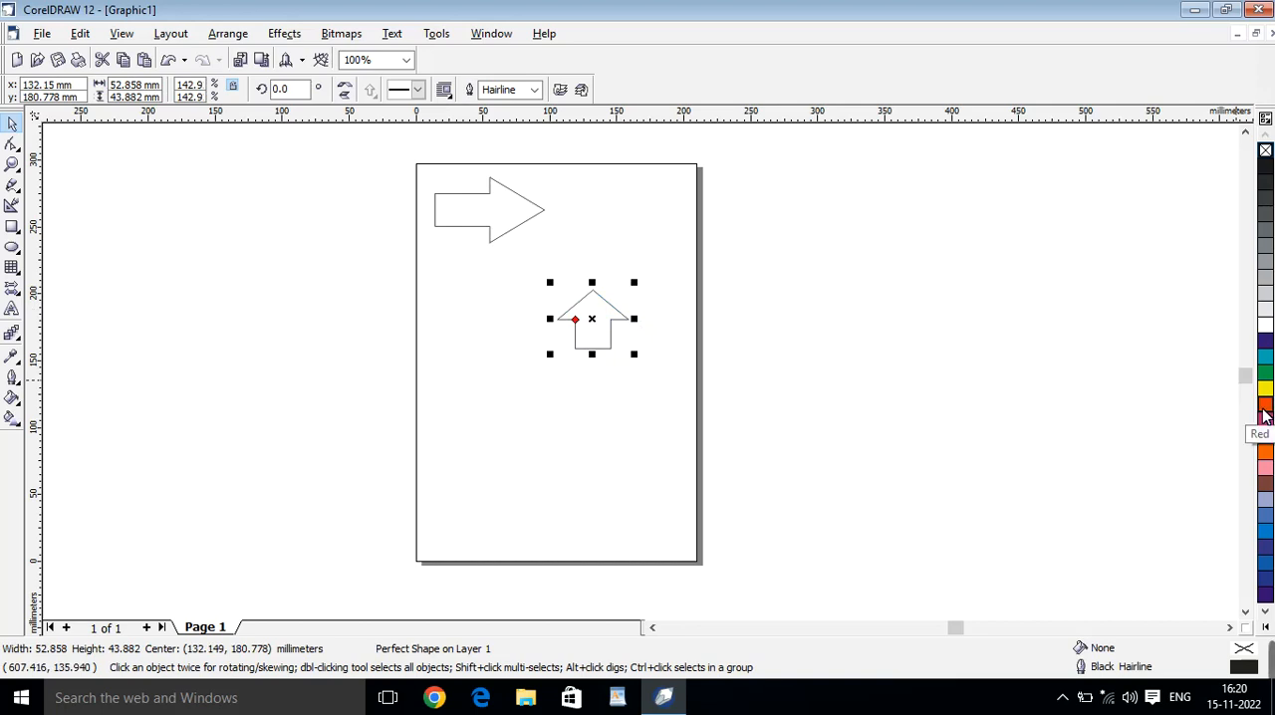
# Draw a rectangle about 81 by 80 mm in the lower part of the page and fill it with magenta.
pyautogui.click(12, 227)
pyautogui.moveTo(459, 381); pyautogui.dragTo(568, 489)
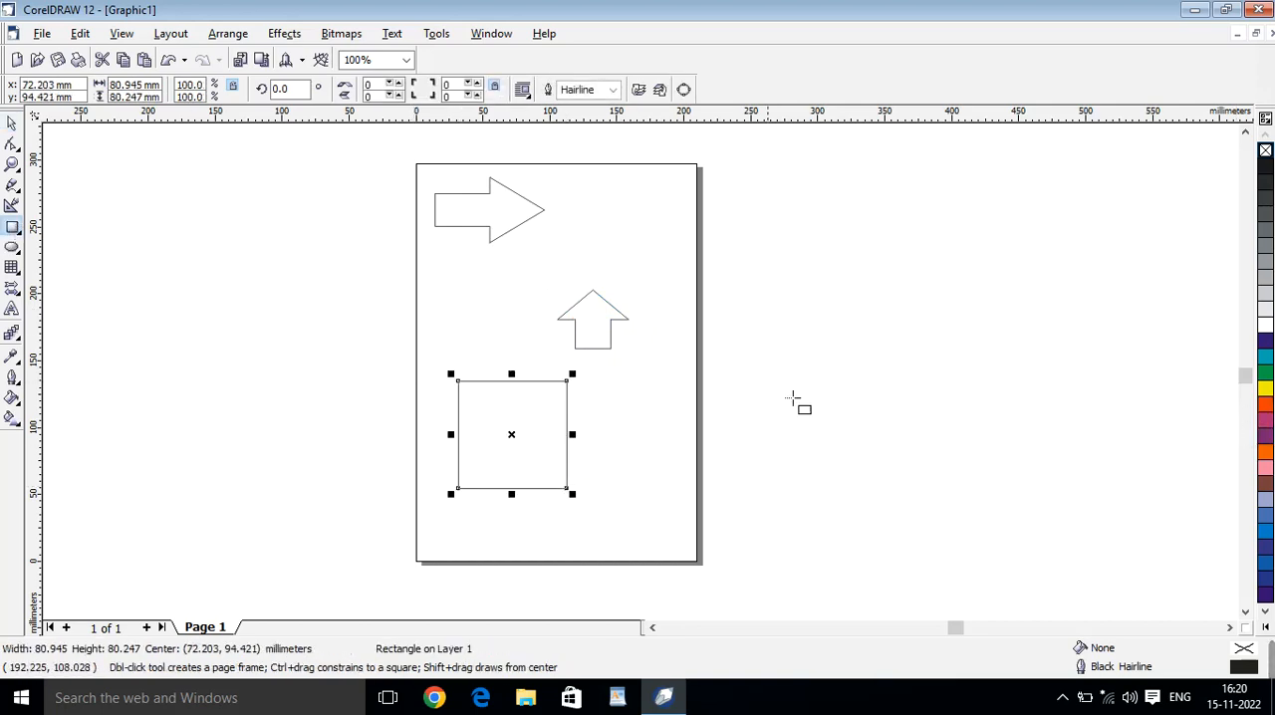
pyautogui.click(1266, 431)
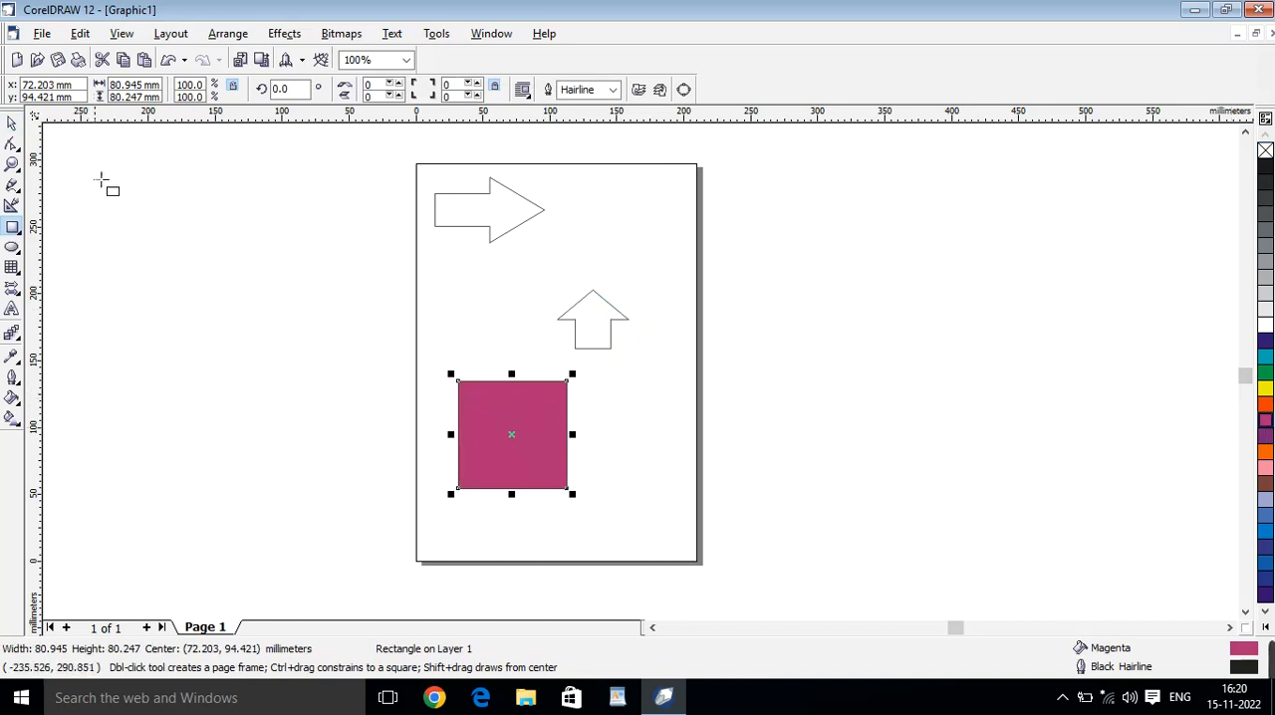
# Move the magenta rectangle so it overlaps the upward arrow, centred near (89, 168) mm, and send it to the back.
pyautogui.click(12, 124)
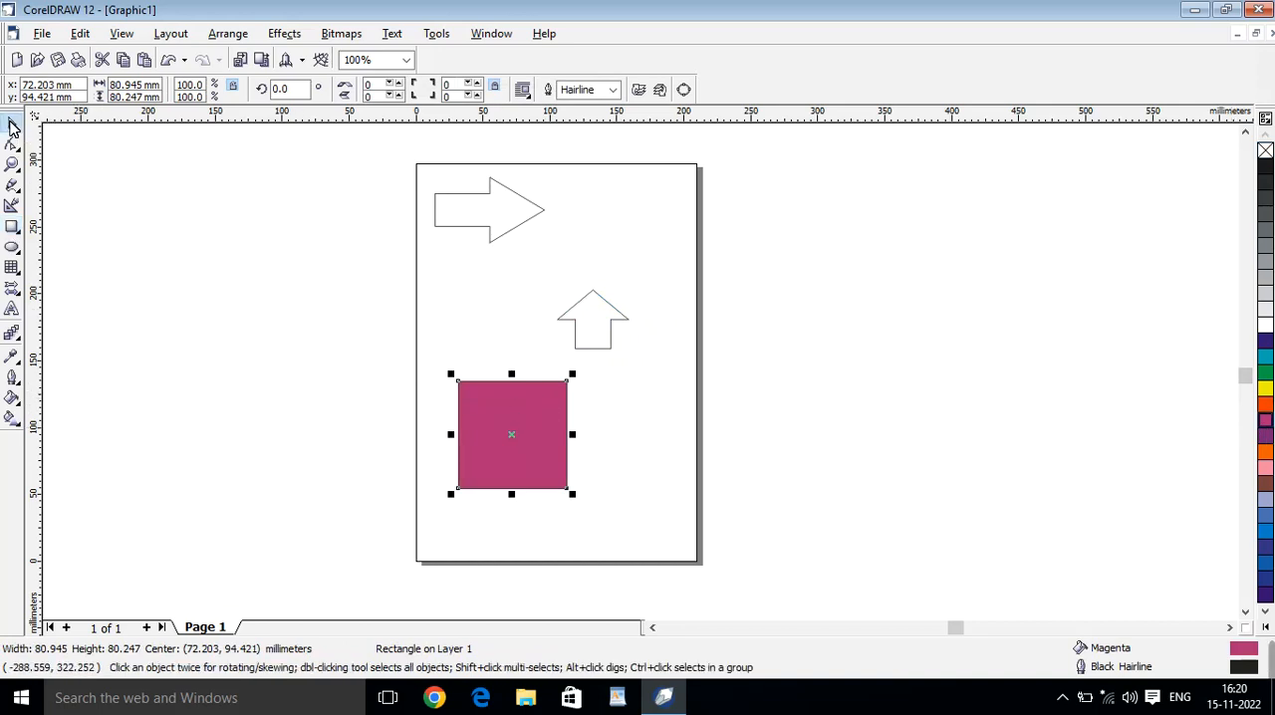
pyautogui.moveTo(503, 411); pyautogui.dragTo(525, 312)
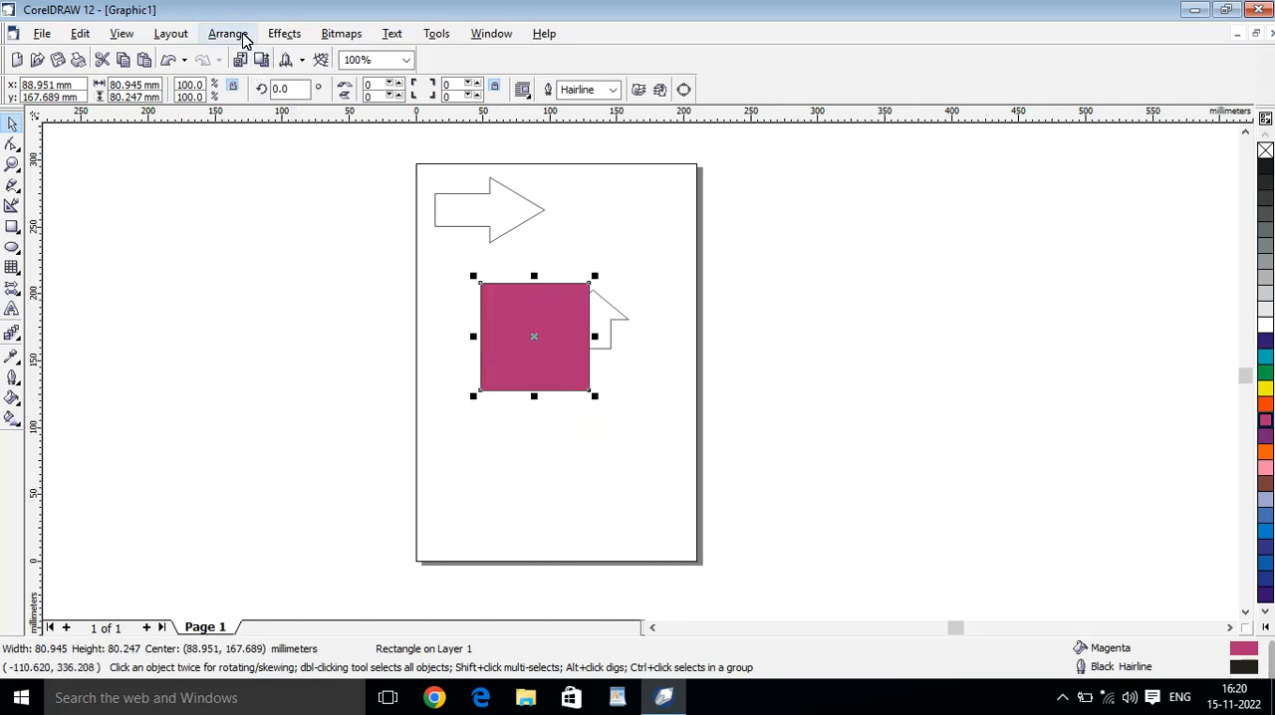
pyautogui.click(233, 37)
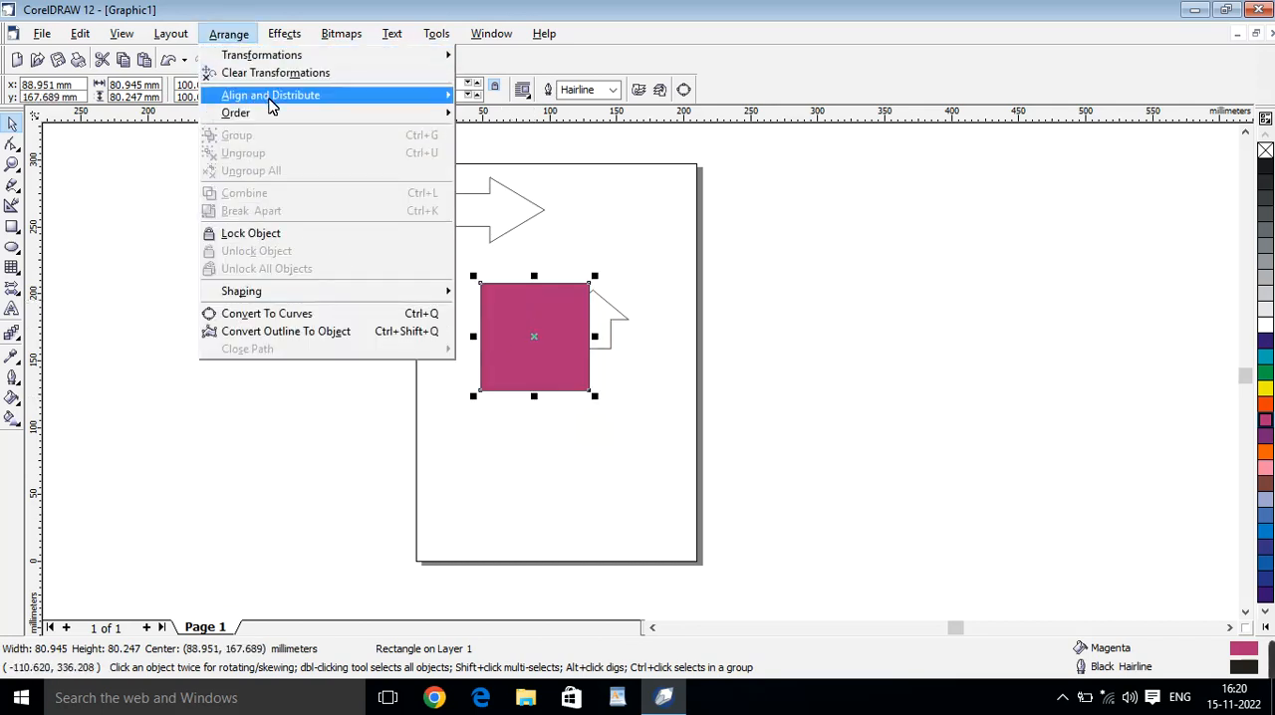
pyautogui.moveTo(344, 101)
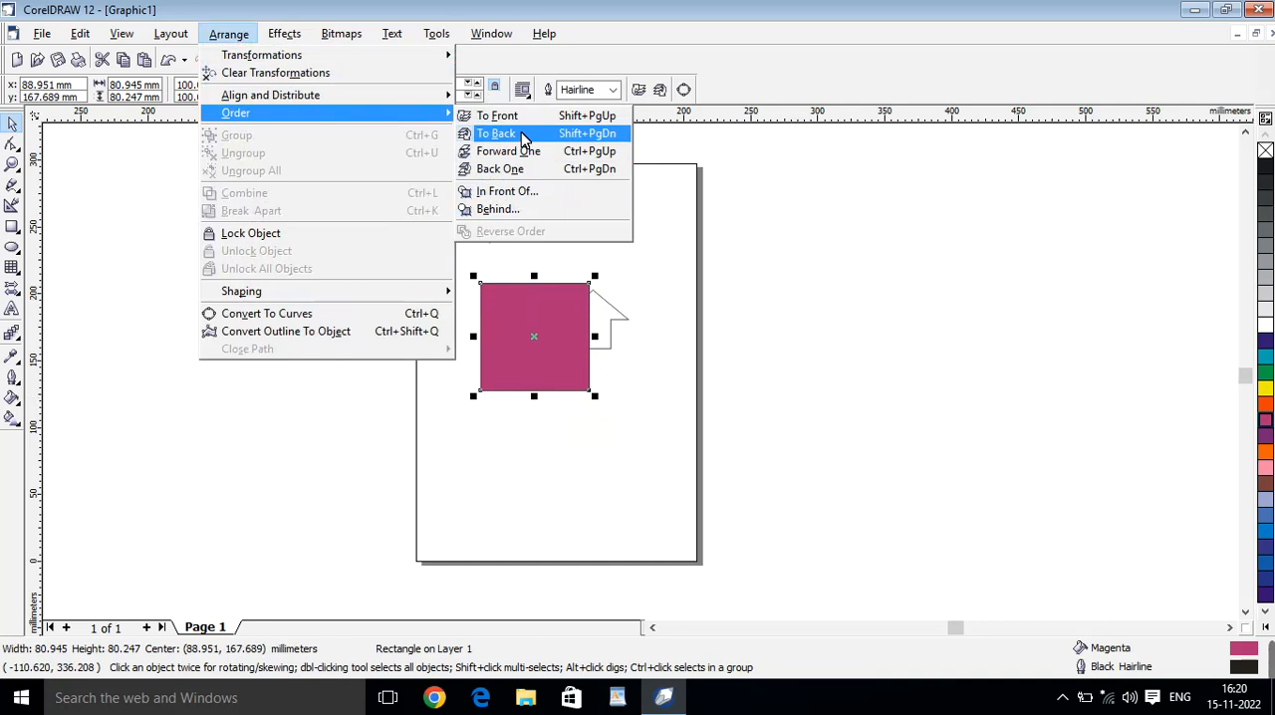
pyautogui.click(522, 135)
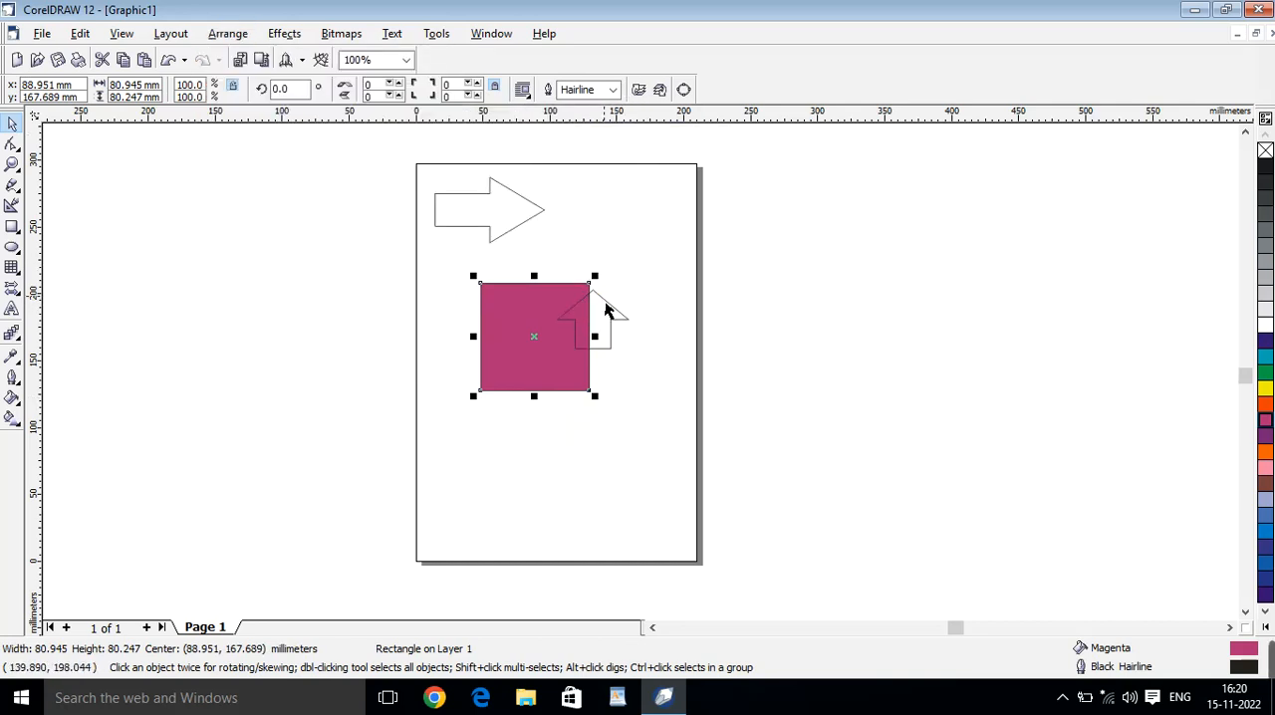
# Fill the upward arrow with green and send it behind the magenta rectangle.
pyautogui.click(605, 316)
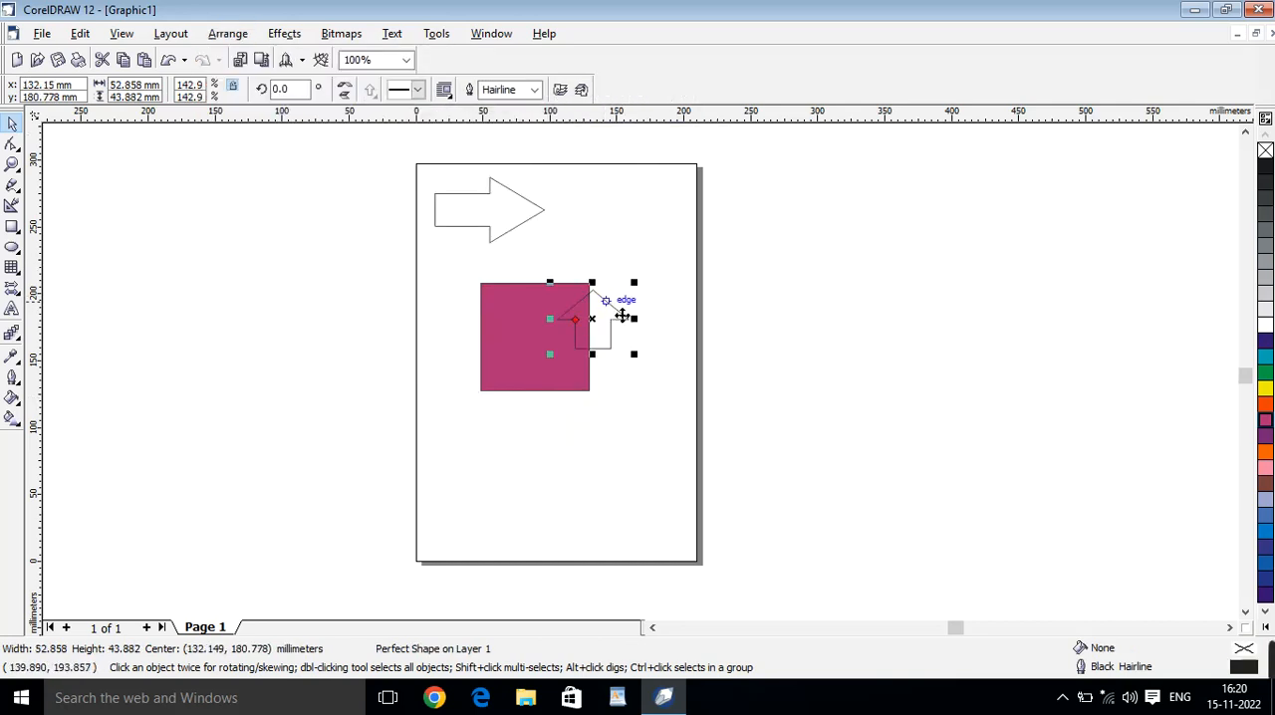
pyautogui.click(1265, 371)
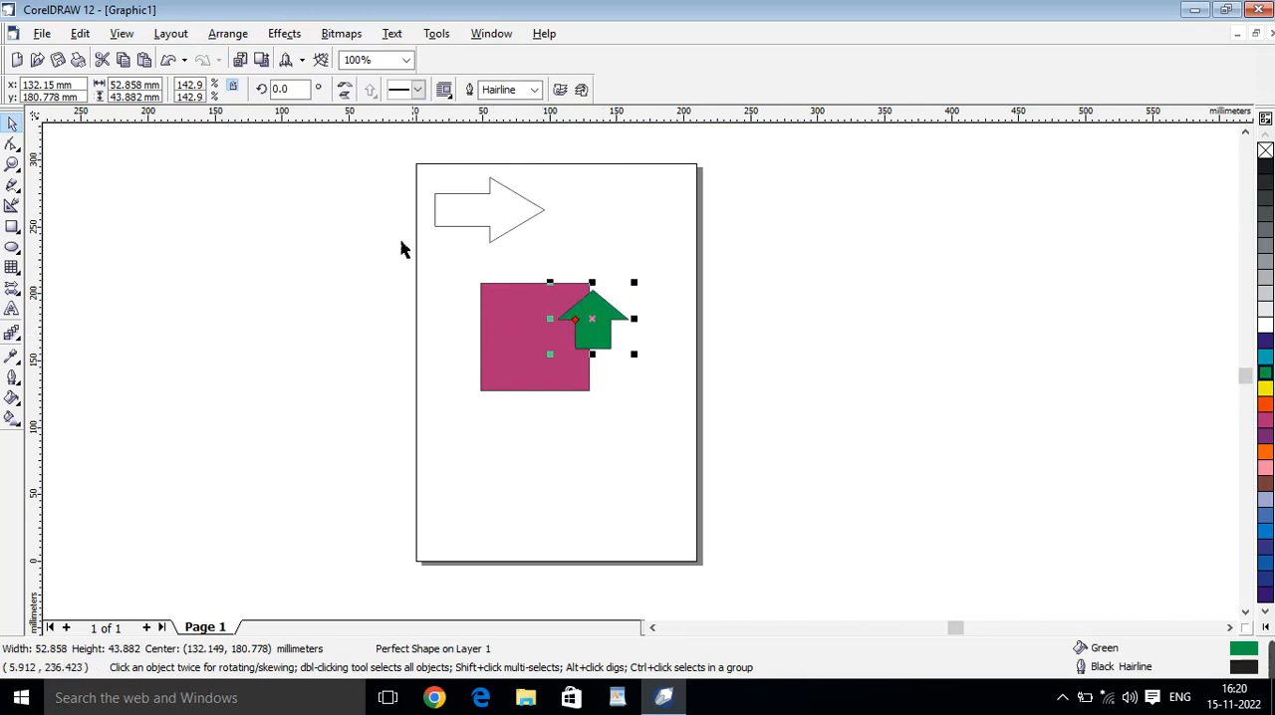
pyautogui.click(228, 34)
pyautogui.moveTo(322, 117)
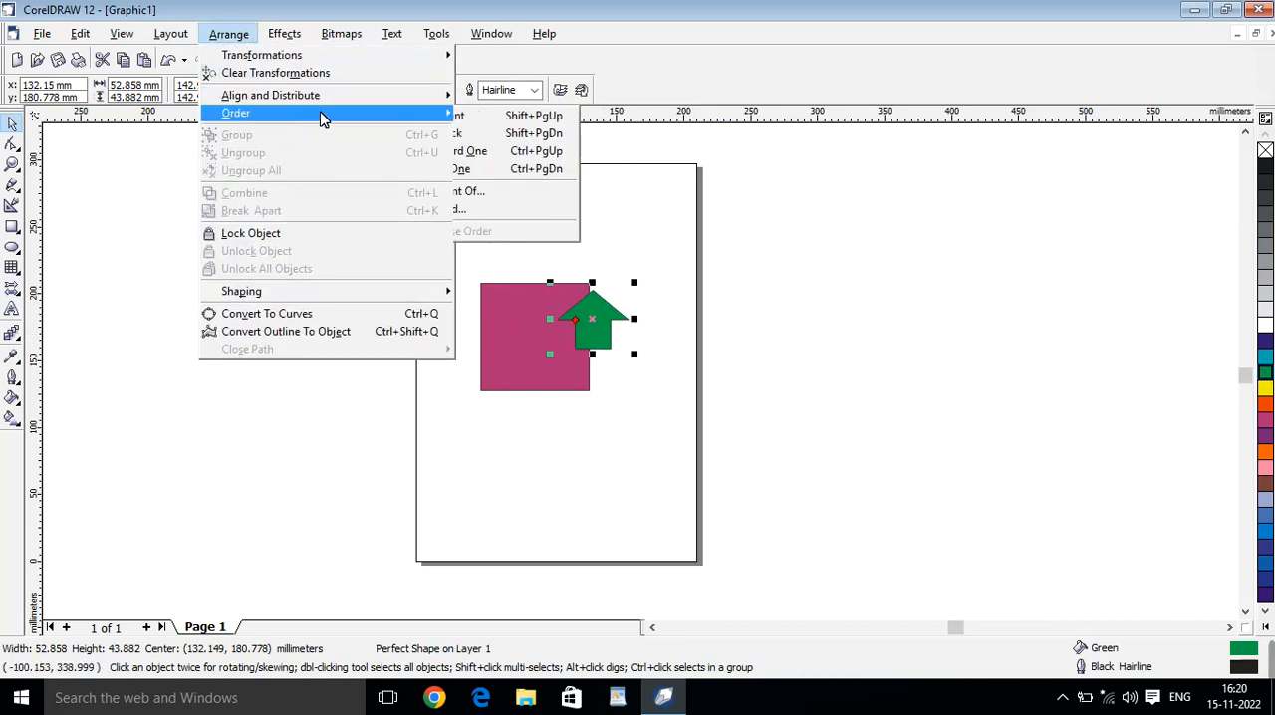
pyautogui.click(478, 133)
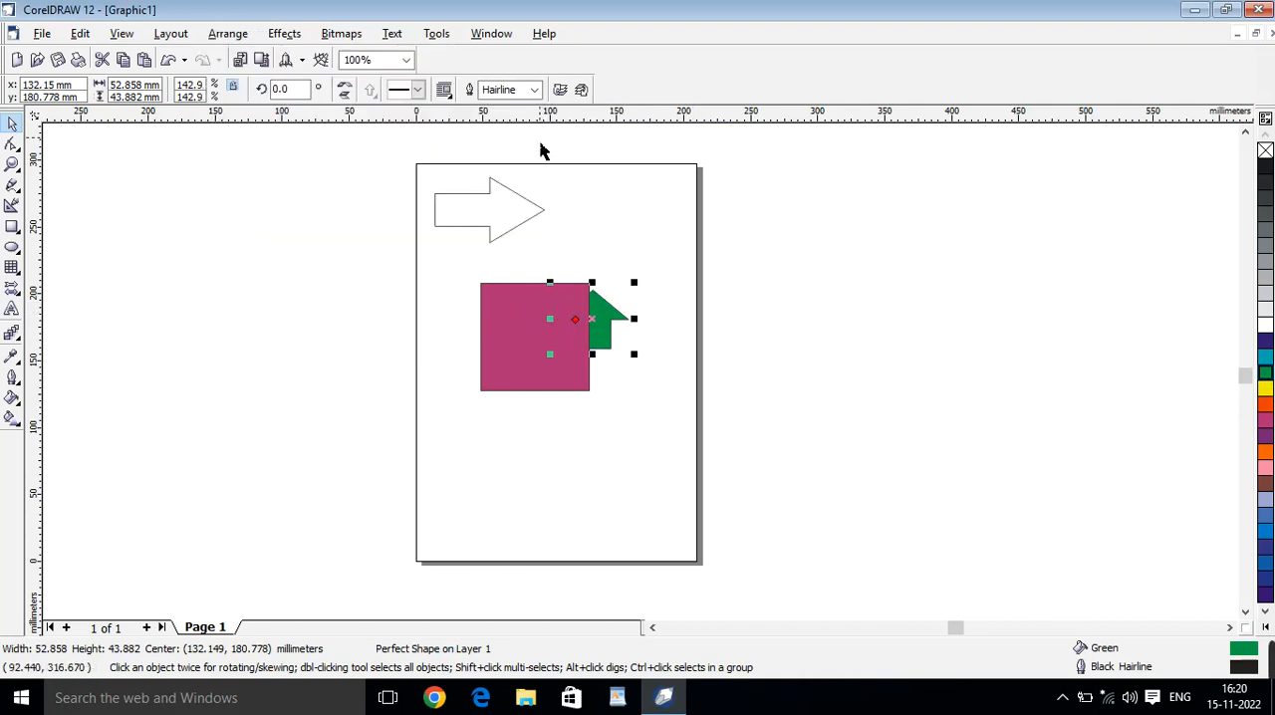
# Separate the two shapes, with the magenta rectangle centred near (66, 156) mm and the green arrow to its right, and select both.
pyautogui.moveTo(535, 350); pyautogui.dragTo(463, 370)
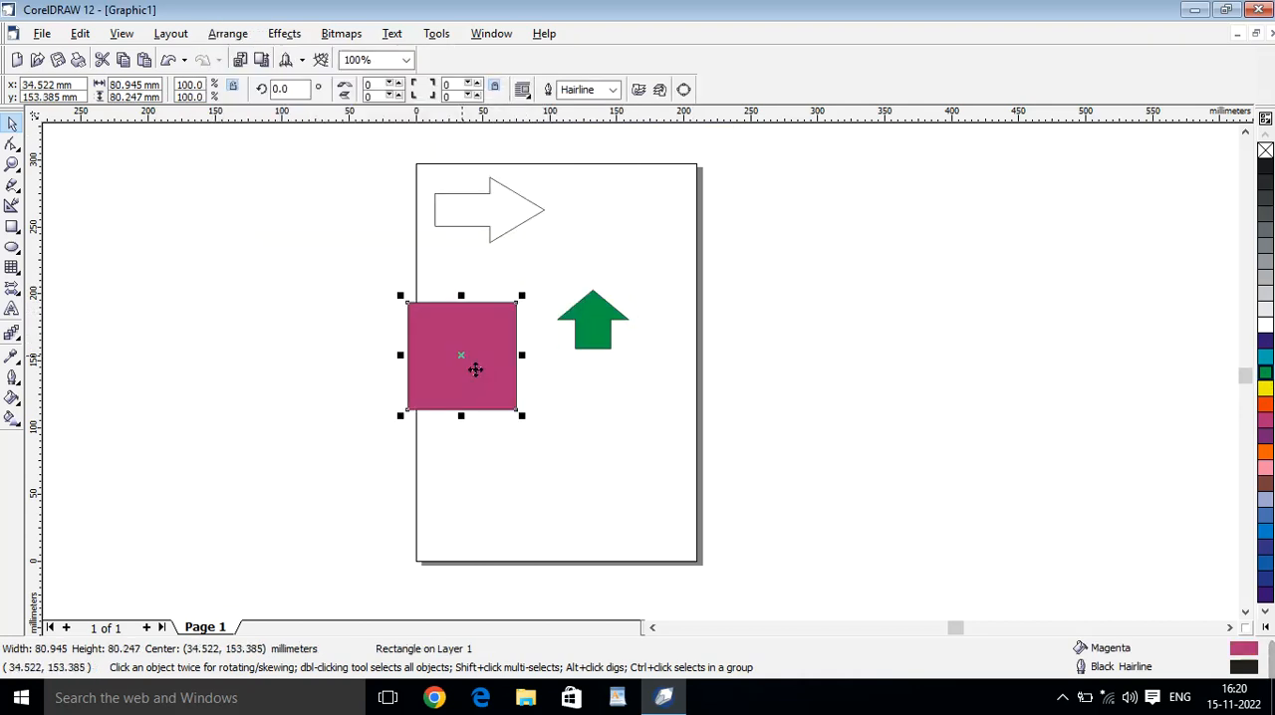
pyautogui.moveTo(610, 348); pyautogui.dragTo(648, 352)
pyautogui.moveTo(494, 392); pyautogui.dragTo(536, 389)
pyautogui.moveTo(379, 249); pyautogui.dragTo(700, 479)
pyautogui.click(739, 401)
pyautogui.click(511, 346)
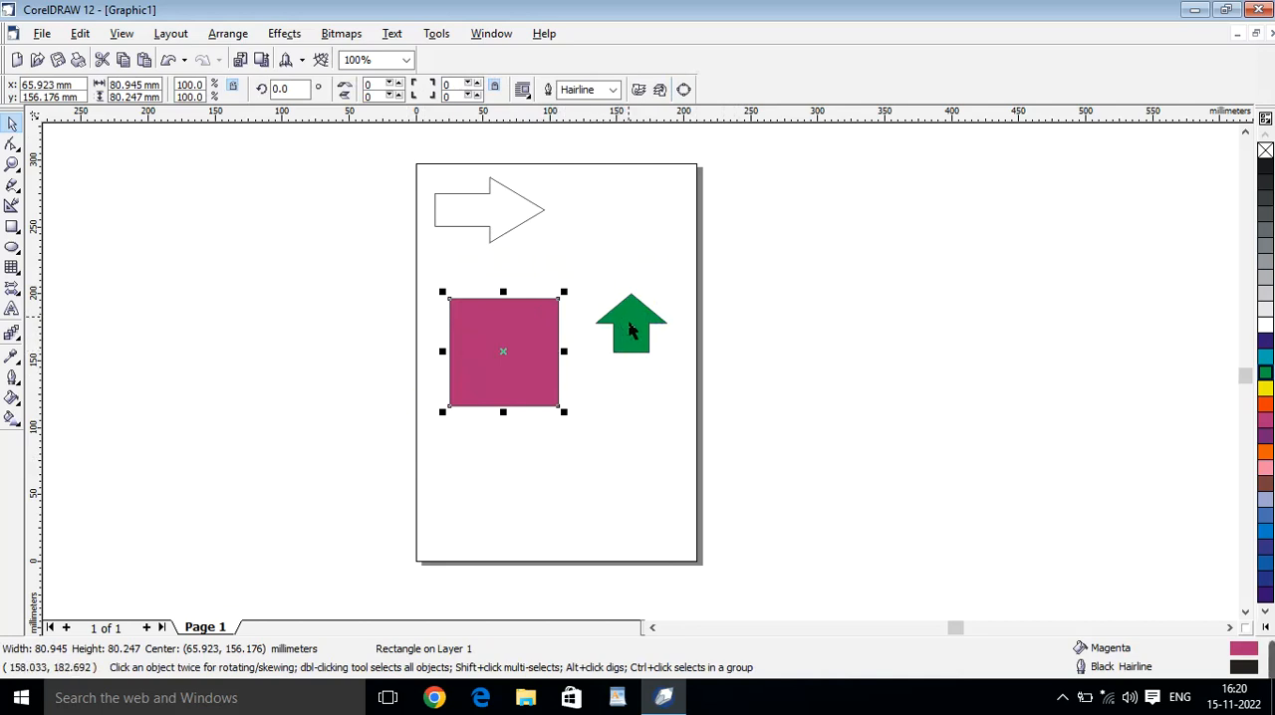
pyautogui.keyDown('shift'); pyautogui.click(622, 323); pyautogui.keyUp('shift')
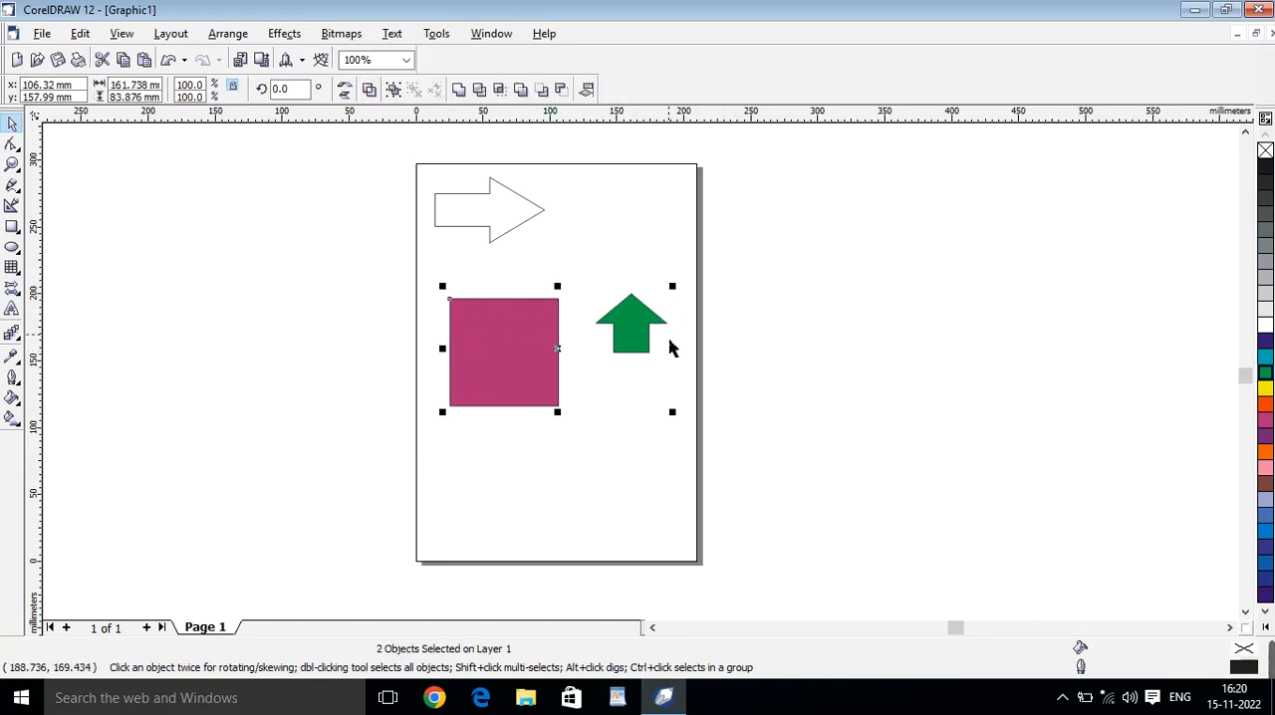
# Align the magenta rectangle with the green arrow along their top edges and right edges.
pyautogui.click(228, 34)
pyautogui.moveTo(235, 96)
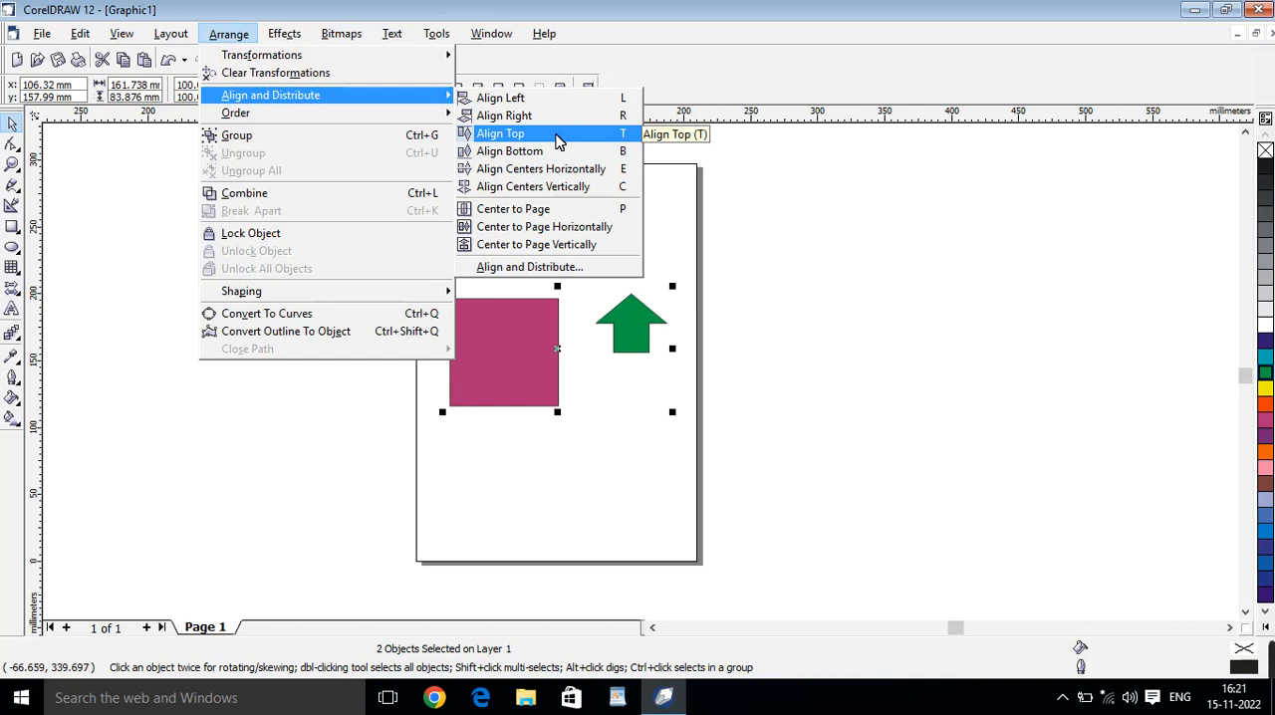
pyautogui.click(557, 141)
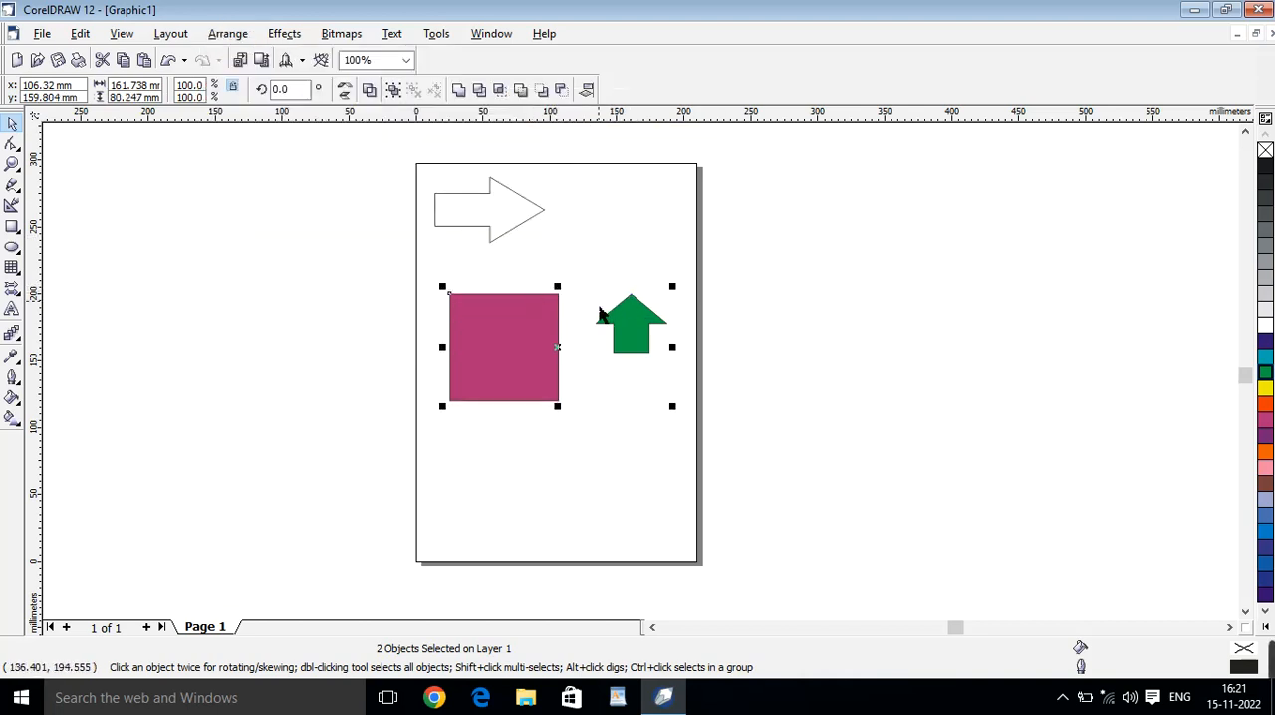
pyautogui.press('l')
pyautogui.hotkey('ctrl', 'z')
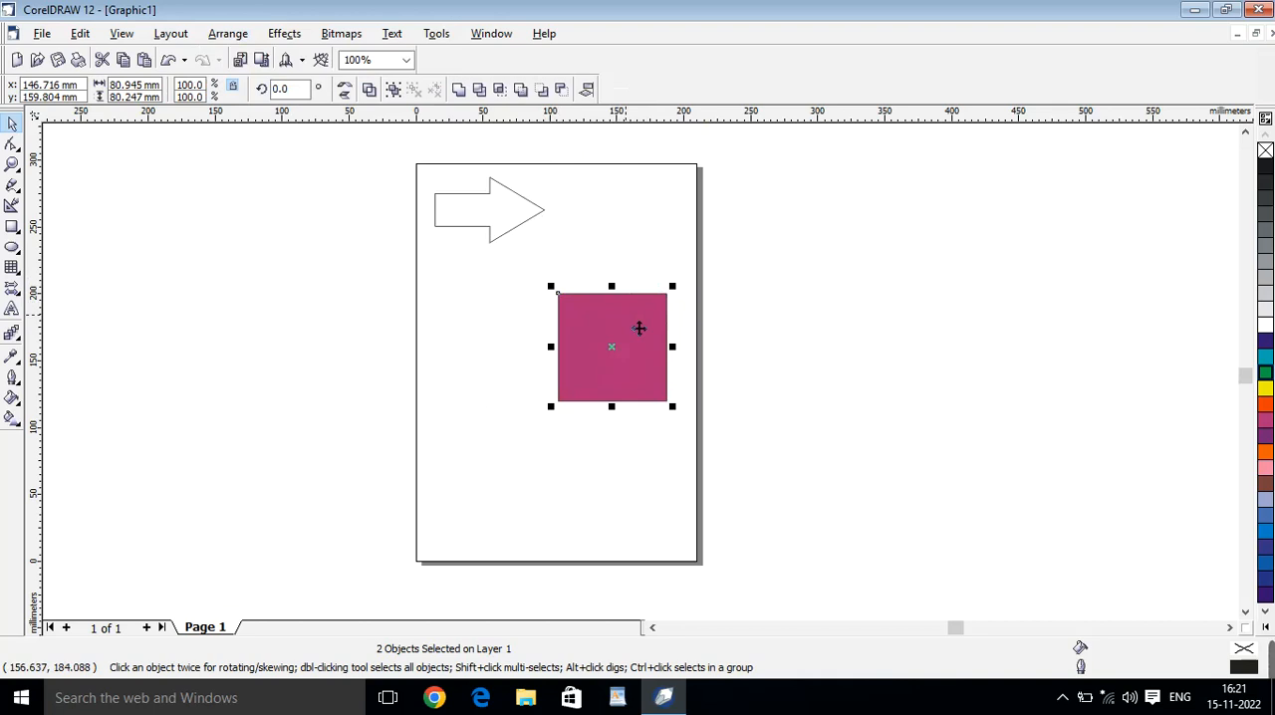
# Move the magenta rectangle clear of the green arrow, enlarge the arrow to about 128 by 107 mm, and select both shapes.
pyautogui.click(634, 219)
pyautogui.moveTo(625, 355); pyautogui.dragTo(515, 359)
pyautogui.click(597, 322)
pyautogui.moveTo(671, 365); pyautogui.dragTo(774, 541)
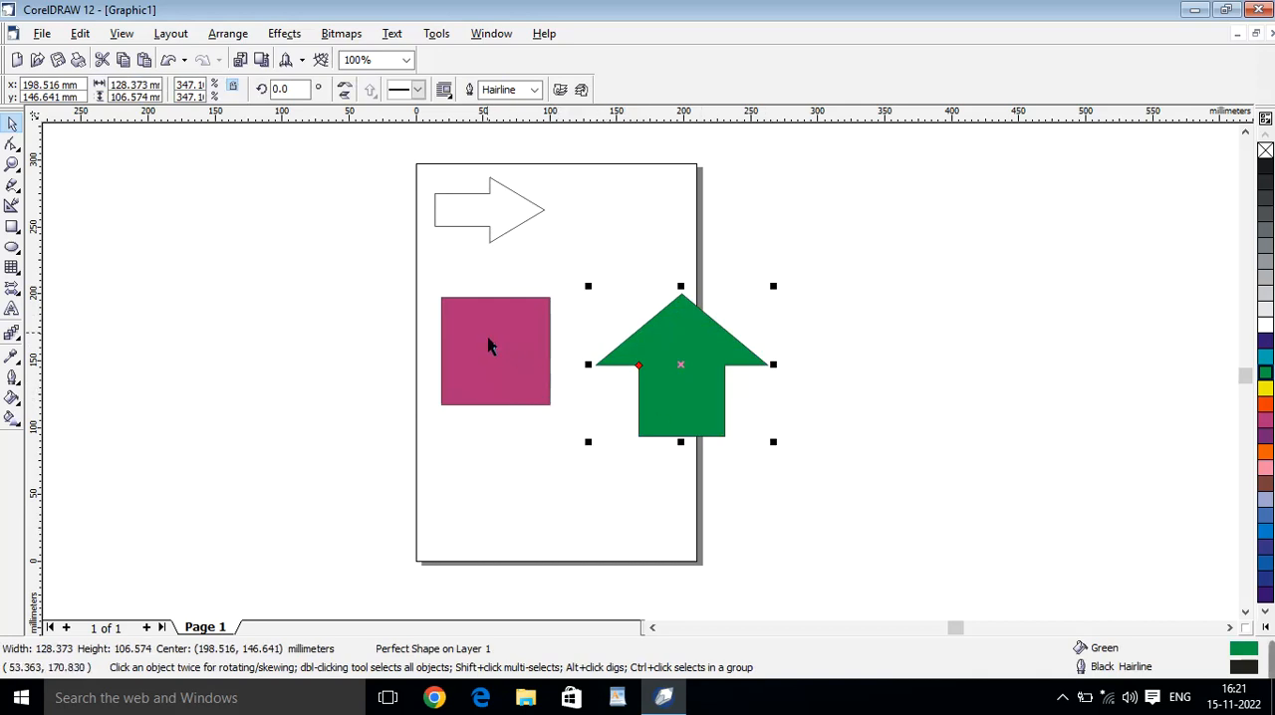
pyautogui.moveTo(383, 278); pyautogui.dragTo(845, 533)
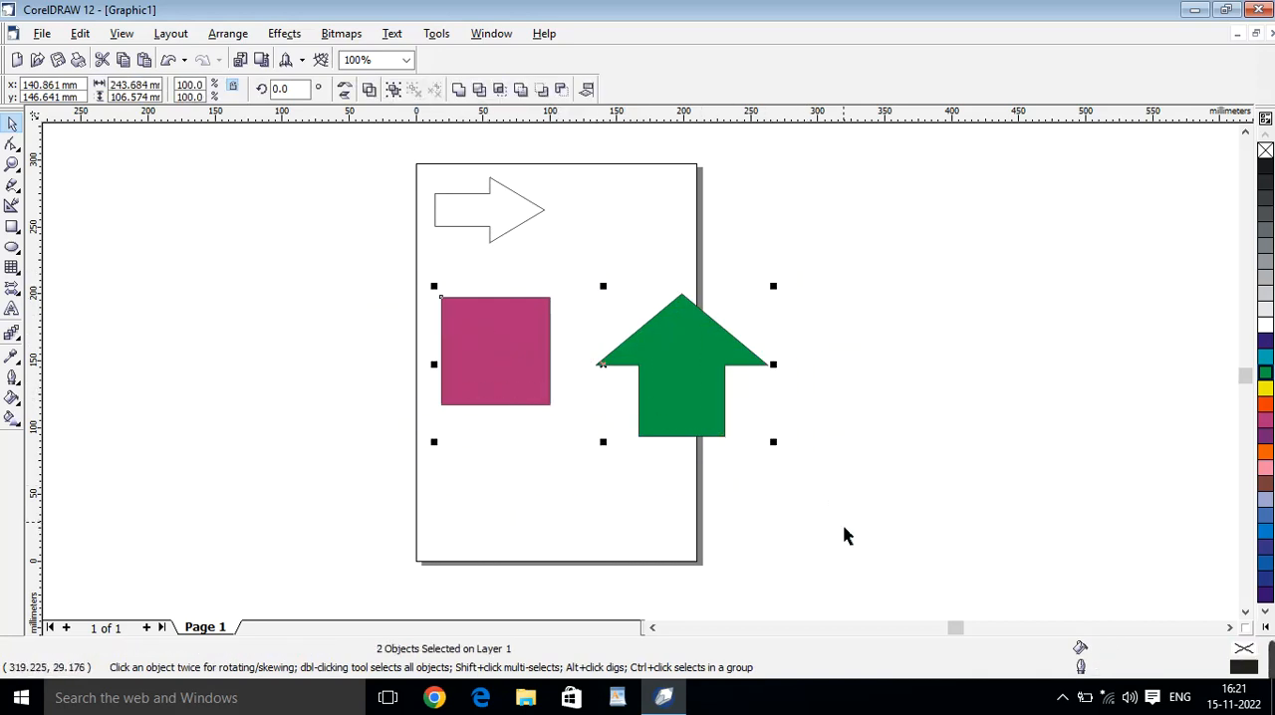
# Align the selected rectangle and arrow by their top, left, right and bottom edges in turn, finishing with left alignment.
pyautogui.press('t')
pyautogui.press('l')
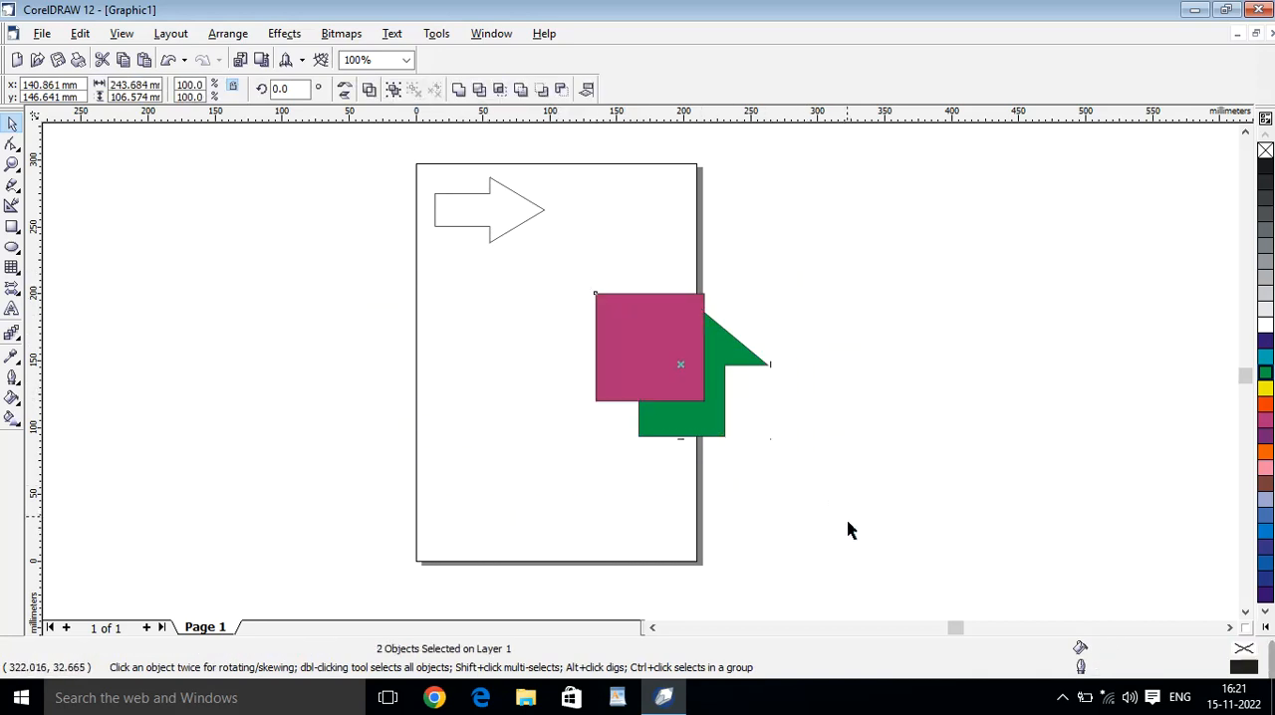
pyautogui.press('r')
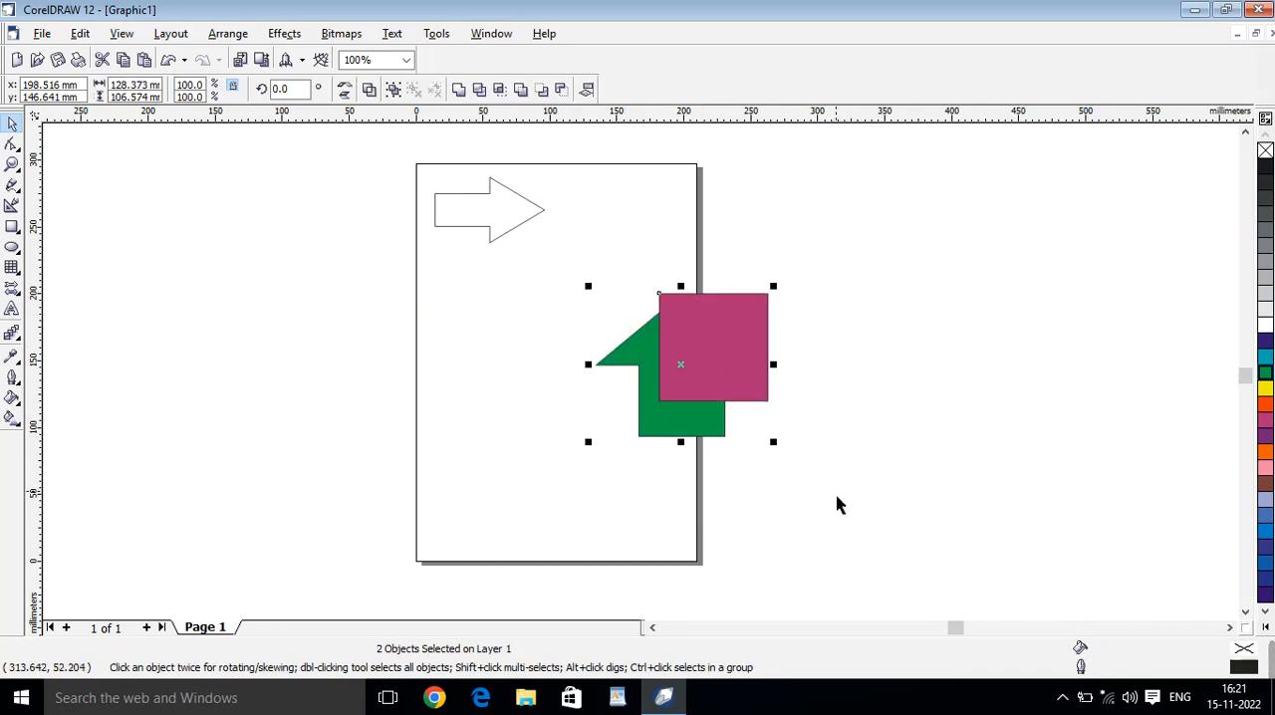
pyautogui.press('b')
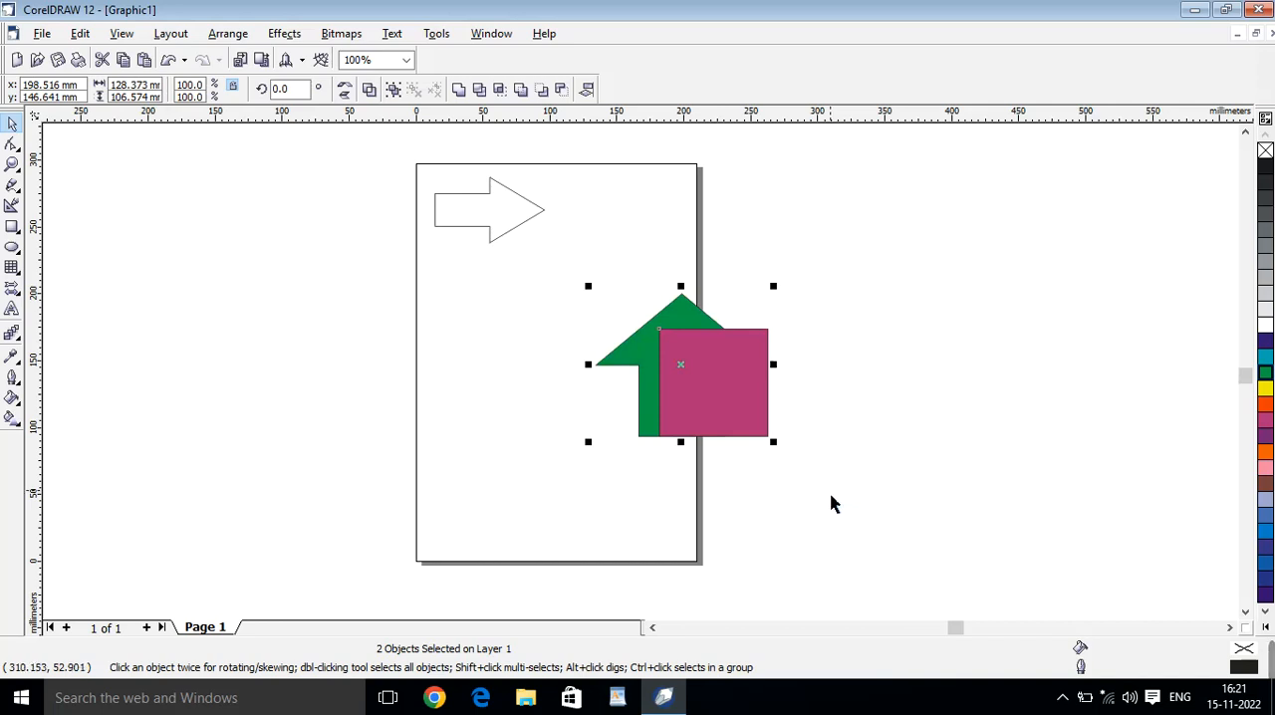
pyautogui.press('l')
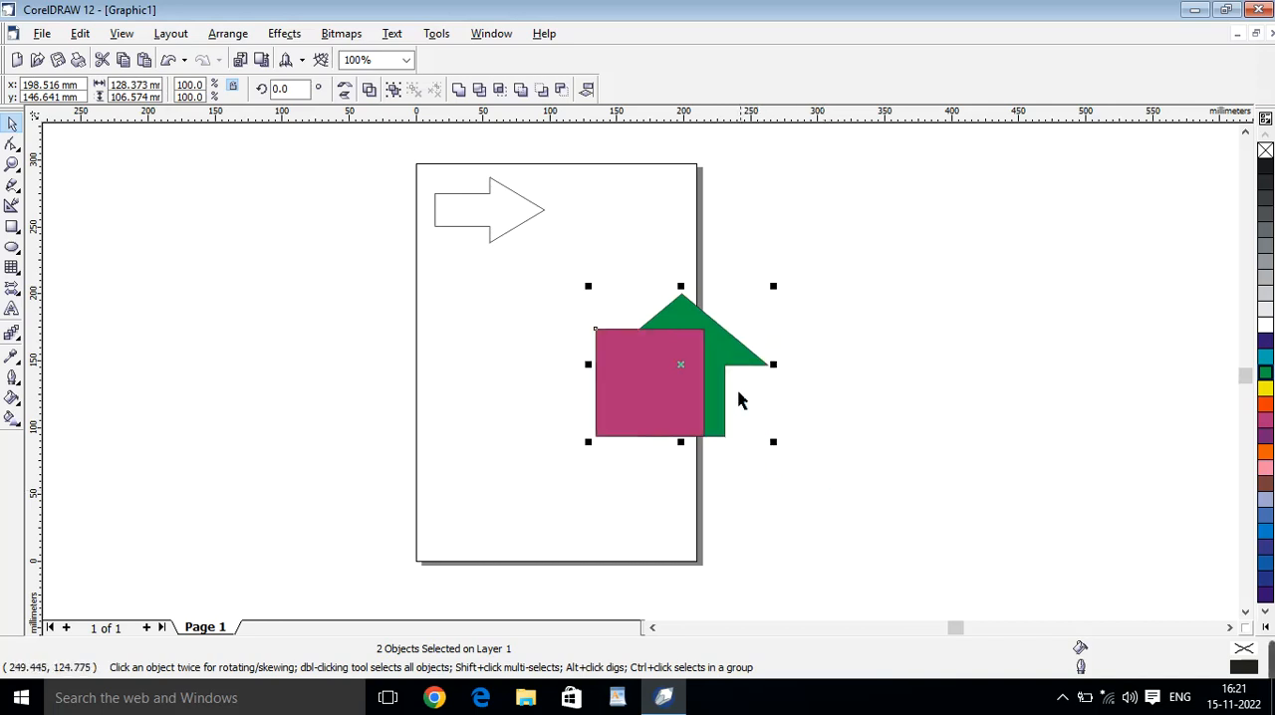
# Separate the two shapes, with the green arrow centred near (162, 200) mm above the magenta rectangle, and select the unfilled right-pointing arrow.
pyautogui.click(759, 307)
pyautogui.moveTo(671, 373); pyautogui.dragTo(548, 367)
pyautogui.moveTo(711, 381); pyautogui.dragTo(675, 310)
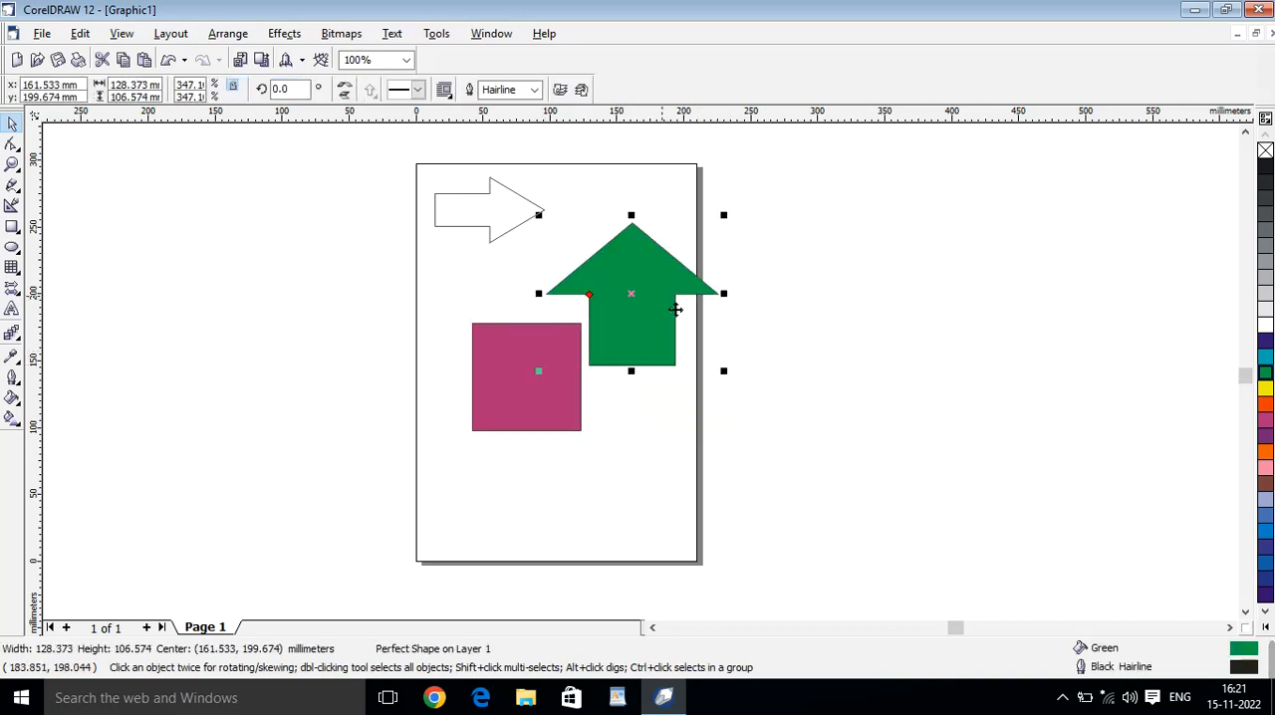
pyautogui.click(485, 236)
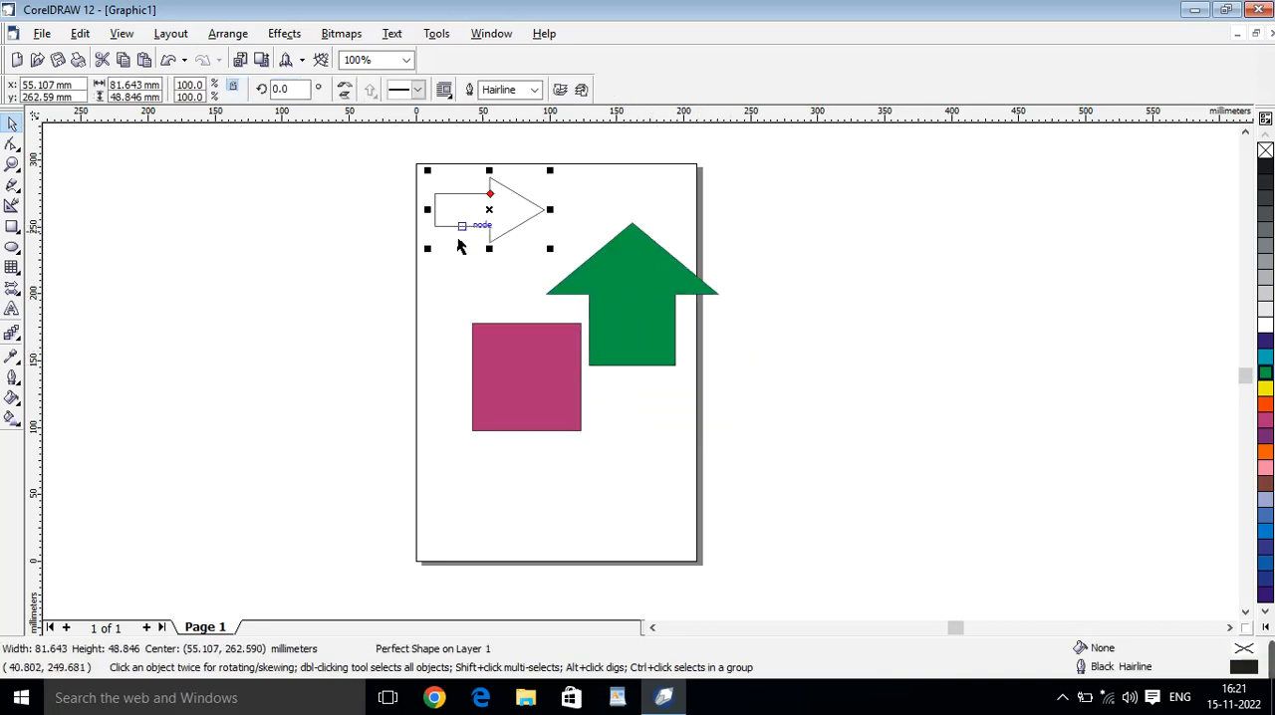